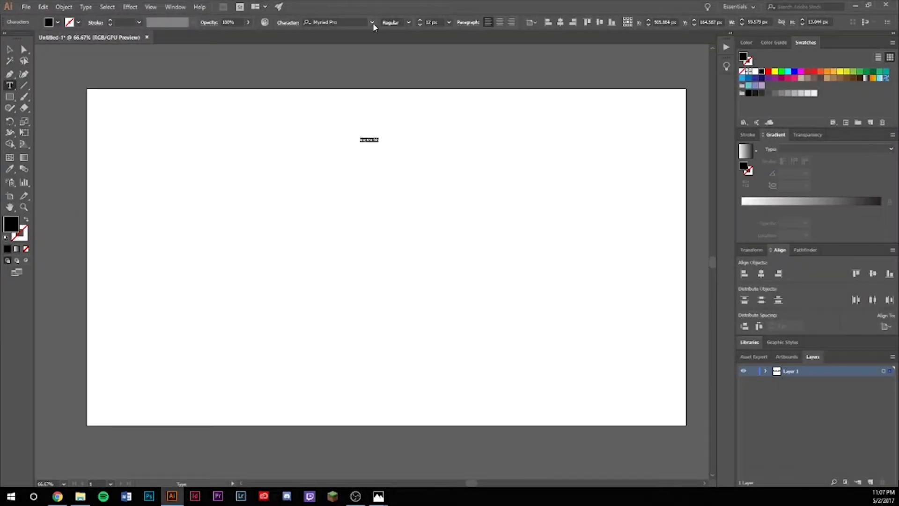
- Set both lines in SF Distant Galaxy and drag them into position on the artboard
{"action": "left_click", "coordinate": [371, 22]}
{"action": "type", "text": "dist"}
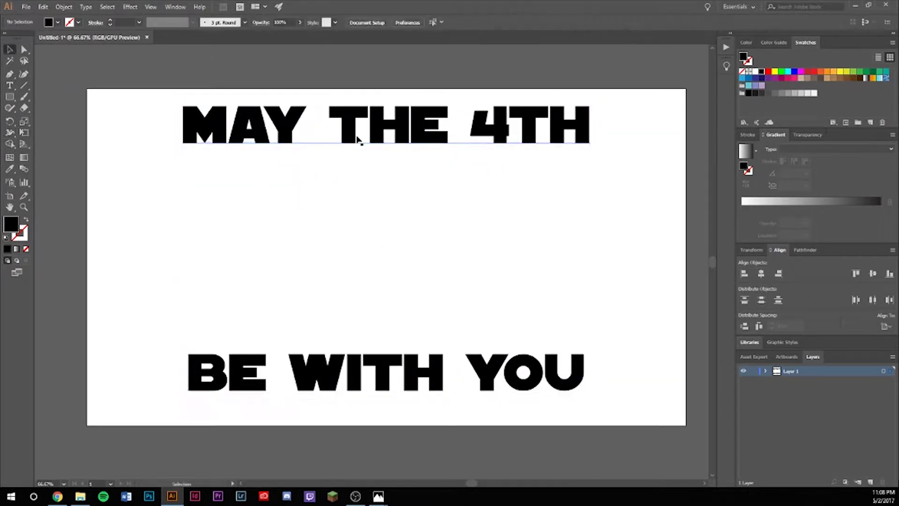
{"action": "left_click_drag", "start_coordinate": [357, 140], "coordinate": [357, 156]}
{"action": "left_click_drag", "start_coordinate": [398, 383], "coordinate": [398, 368]}
- Select the MAY THE 4TH line and highlight its characters for editing
{"action": "left_click", "coordinate": [356, 140]}
{"action": "double_click", "coordinate": [280, 157]}
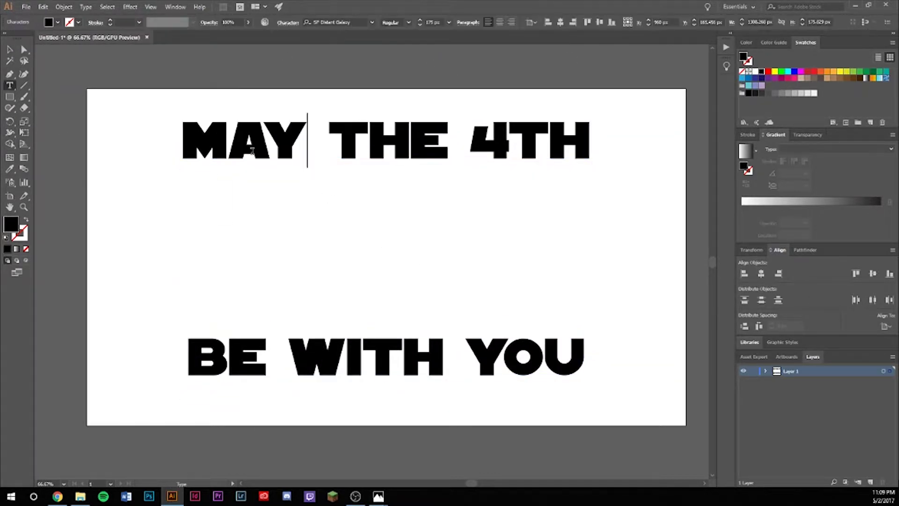
{"action": "left_click_drag", "start_coordinate": [589, 145], "coordinate": [509, 145]}
- Make the MAY THE 4TH letters white and convert them to outlines
{"action": "key", "text": "ctrl+a"}
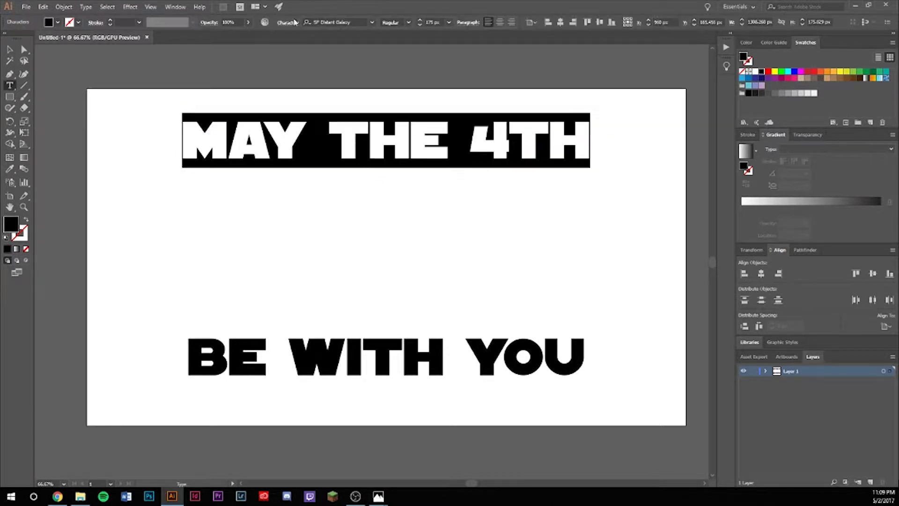
{"action": "left_click", "coordinate": [57, 22]}
{"action": "left_click", "coordinate": [16, 35]}
{"action": "key", "text": "Escape"}
{"action": "left_click", "coordinate": [63, 6]}
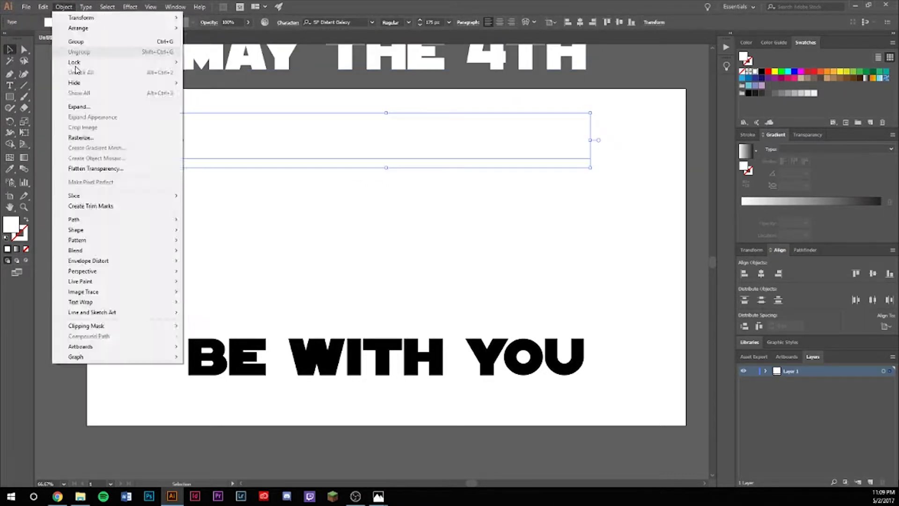
{"action": "key", "text": "ctrl+shift+o"}
- Apply a 40 px Offset Path around the outlined headline
{"action": "left_click", "coordinate": [64, 6]}
{"action": "left_click", "coordinate": [74, 165]}
{"action": "left_click", "coordinate": [211, 197]}
{"action": "type", "text": "40"}
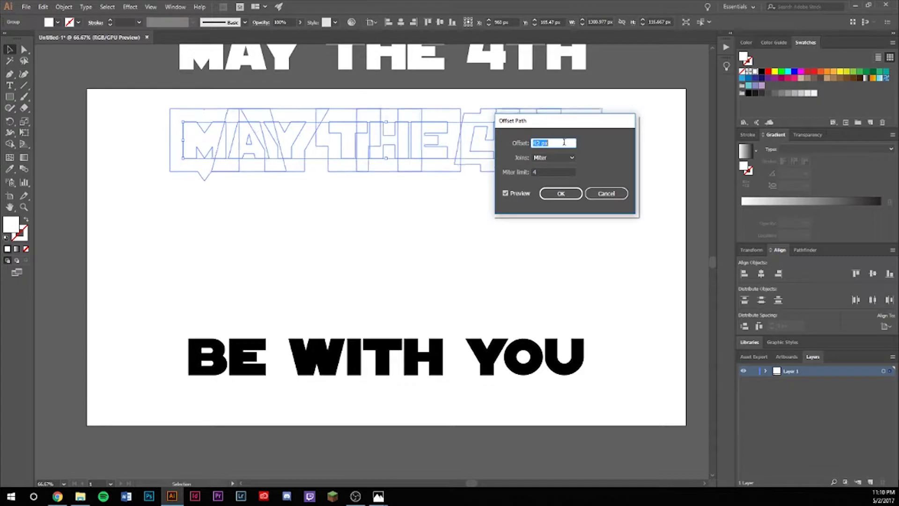
{"action": "key", "text": "Return"}
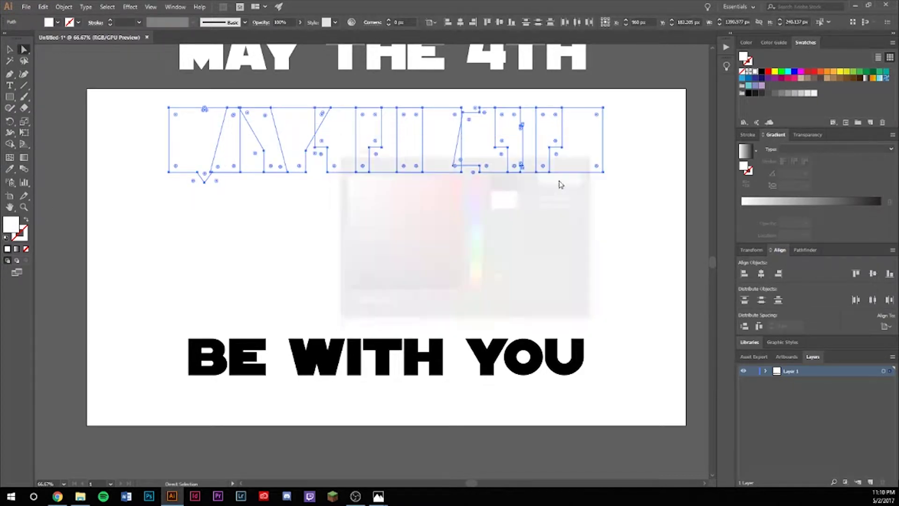
- Select the offset backing and draw a Pen filler shape in the gap between MAY and THE
{"action": "key", "text": "a"}
{"action": "left_click", "coordinate": [276, 166]}
{"action": "scroll", "coordinate": [295, 232], "scroll_direction": "up", "scroll_amount": 5}
{"action": "key", "text": "p"}
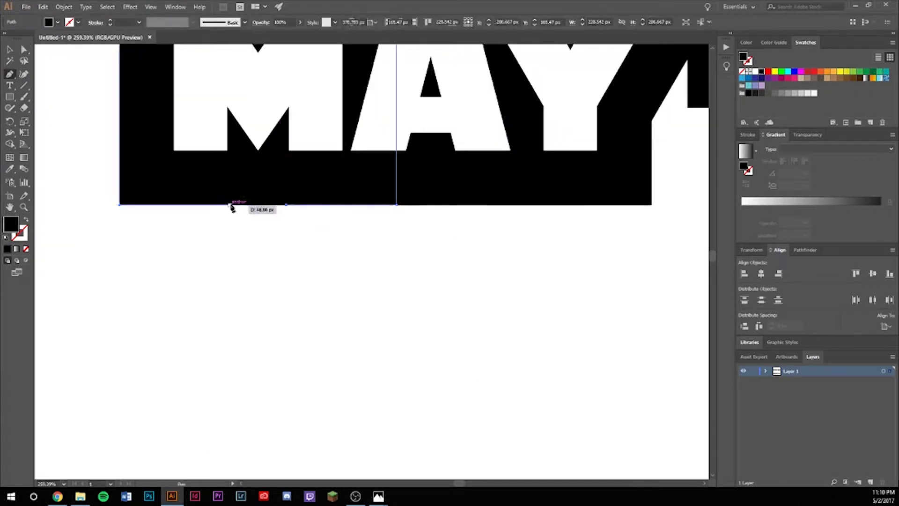
{"action": "scroll", "coordinate": [311, 276], "scroll_direction": "down", "scroll_amount": 3}
{"action": "left_click", "coordinate": [303, 171]}
{"action": "left_click", "coordinate": [303, 283]}
{"action": "left_click", "coordinate": [351, 241]}
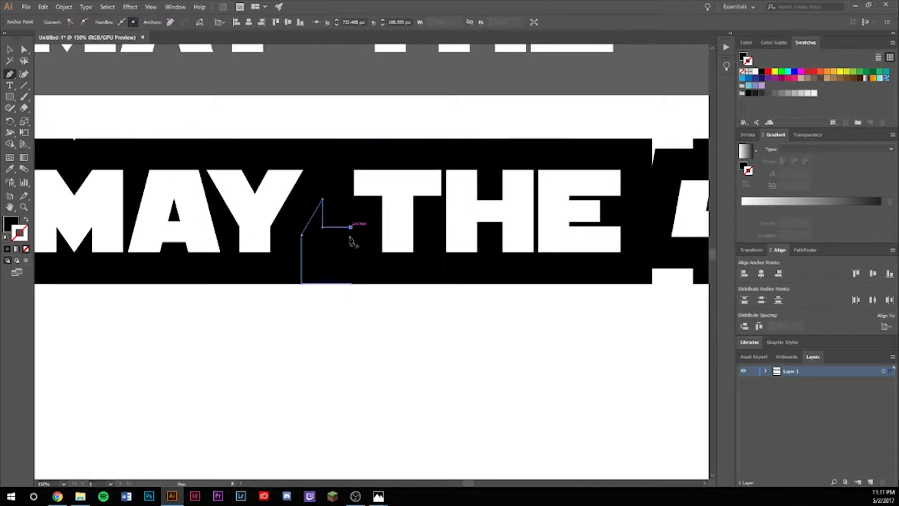
- Draw a rectangular Pen filler shape in the gap under THE
{"action": "scroll", "coordinate": [401, 286], "scroll_direction": "right", "scroll_amount": 5}
{"action": "left_click", "coordinate": [395, 270]}
{"action": "left_click", "coordinate": [438, 271]}
{"action": "left_click", "coordinate": [438, 286]}
{"action": "left_click", "coordinate": [397, 286]}
{"action": "scroll", "coordinate": [307, 191], "scroll_direction": "left", "scroll_amount": 5}
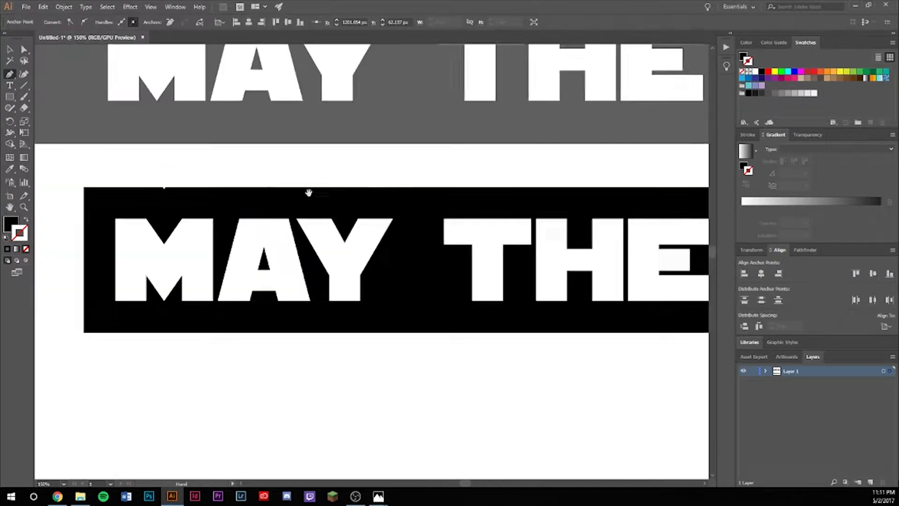
{"action": "scroll", "coordinate": [261, 196], "scroll_direction": "down", "scroll_amount": 4}
{"action": "key", "text": "a"}
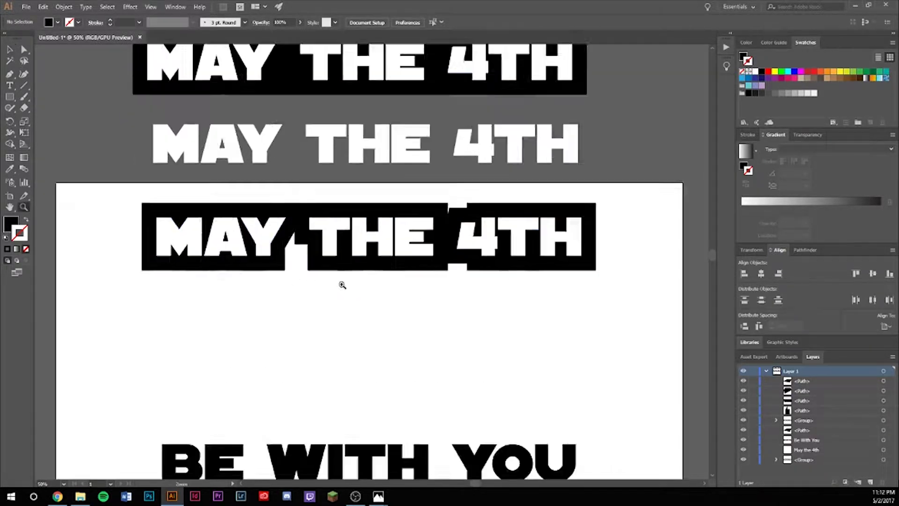
- Draw another Pen filler polygon in the MAY/THE gap
{"action": "scroll", "coordinate": [341, 283], "scroll_direction": "up", "scroll_amount": 5}
{"action": "key", "text": "p"}
{"action": "left_click", "coordinate": [317, 140]}
{"action": "left_click", "coordinate": [317, 277]}
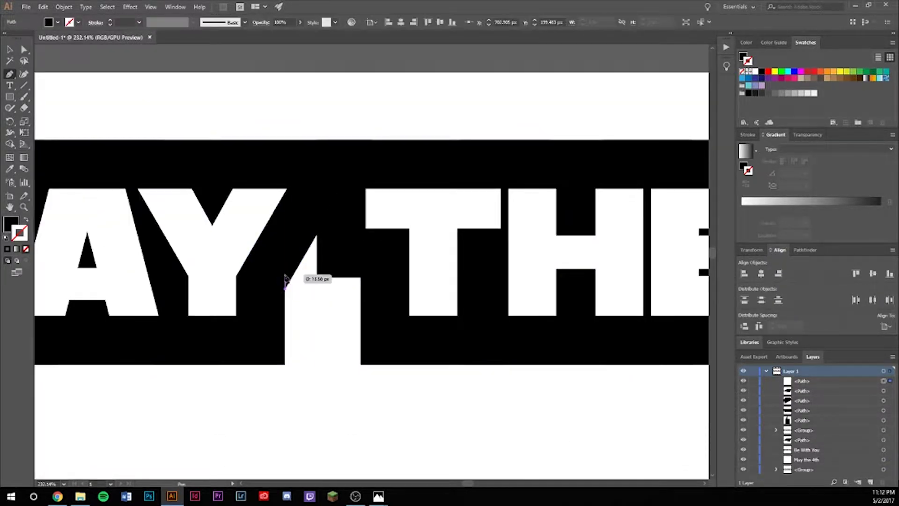
{"action": "left_click", "coordinate": [316, 219]}
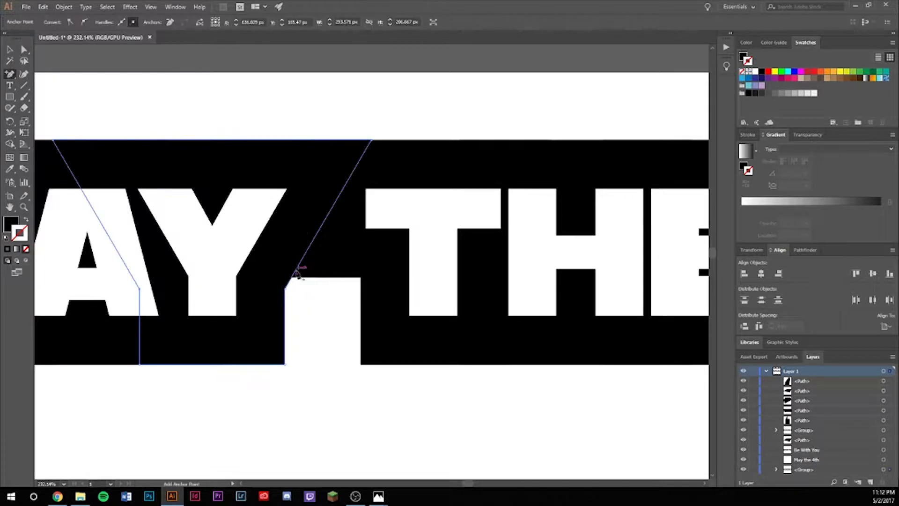
{"action": "left_click", "coordinate": [285, 278]}
{"action": "key", "text": "a"}
- Select the artboard version's letter and filler paths and merge them with a Pathfinder shape mode
{"action": "scroll", "coordinate": [300, 235], "scroll_direction": "up", "scroll_amount": 5}
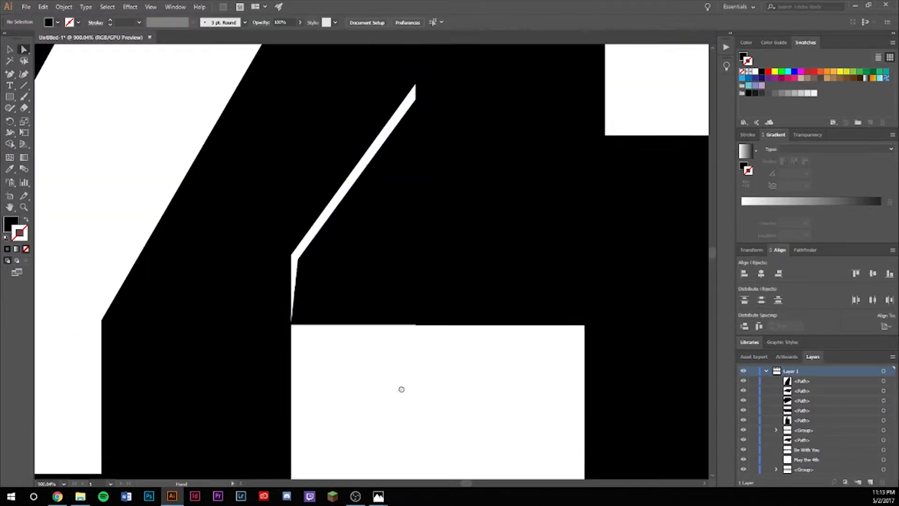
{"action": "key", "text": "ctrl+1"}
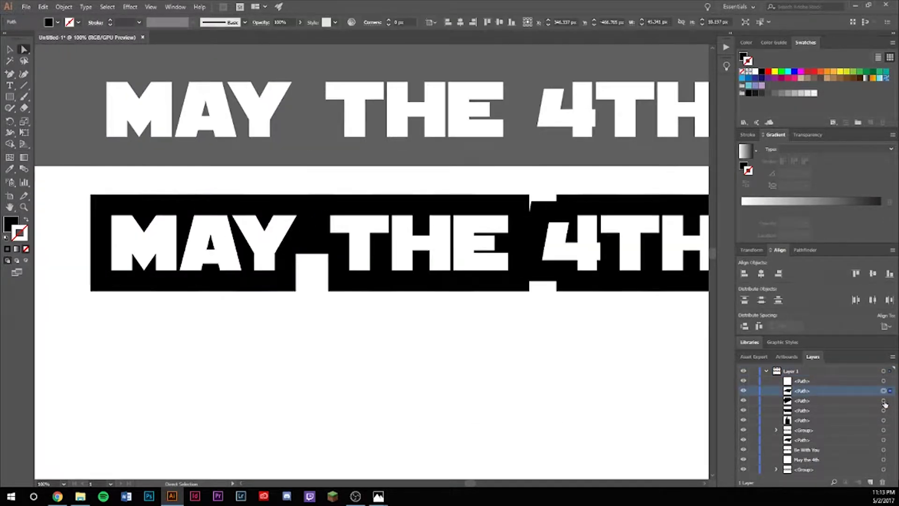
{"action": "key", "text": "ctrl+minus"}
{"action": "left_click_drag", "start_coordinate": [803, 430], "coordinate": [804, 393]}
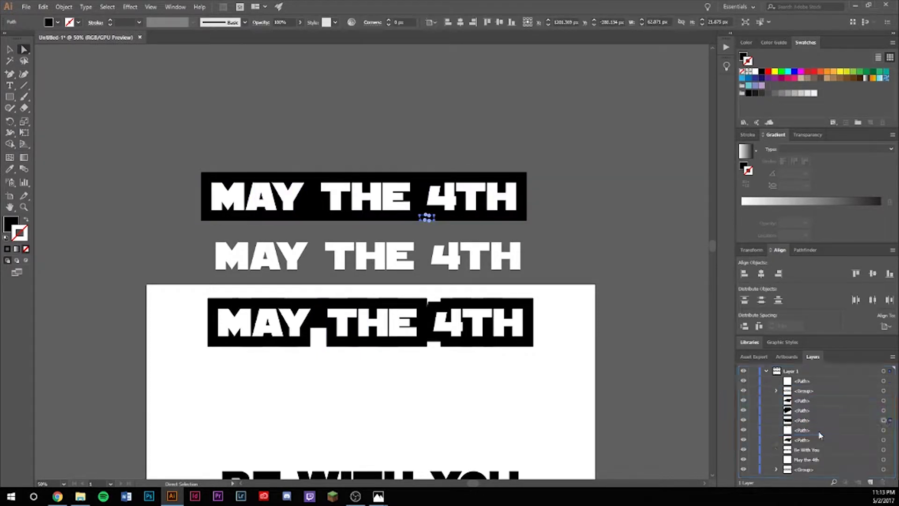
{"action": "left_click", "coordinate": [878, 425]}
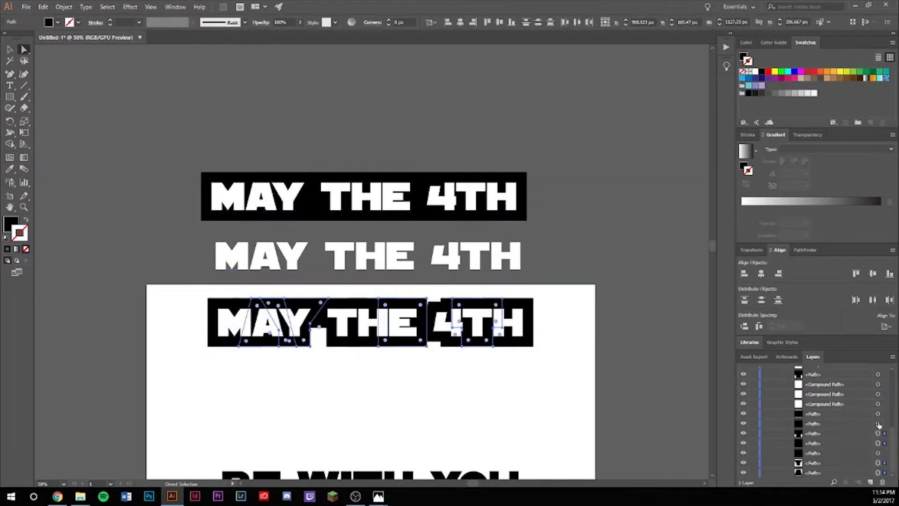
{"action": "scroll", "coordinate": [860, 406], "scroll_direction": "up", "scroll_amount": 3}
{"action": "left_click", "coordinate": [805, 250]}
{"action": "left_click", "coordinate": [762, 273]}
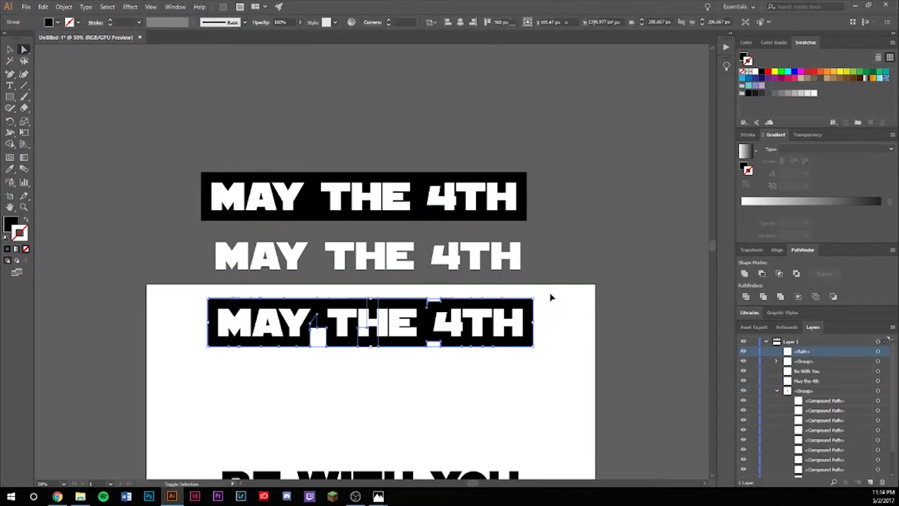
{"action": "scroll", "coordinate": [551, 297], "scroll_direction": "up", "scroll_amount": 5}
{"action": "scroll", "coordinate": [556, 367], "scroll_direction": "down", "scroll_amount": 5}
- Select the merged MAY THE 4TH shape and fill it white
{"action": "key", "text": "v"}
{"action": "key", "text": "ctrl+shift+a"}
{"action": "scroll", "coordinate": [518, 384], "scroll_direction": "down", "scroll_amount": 2}
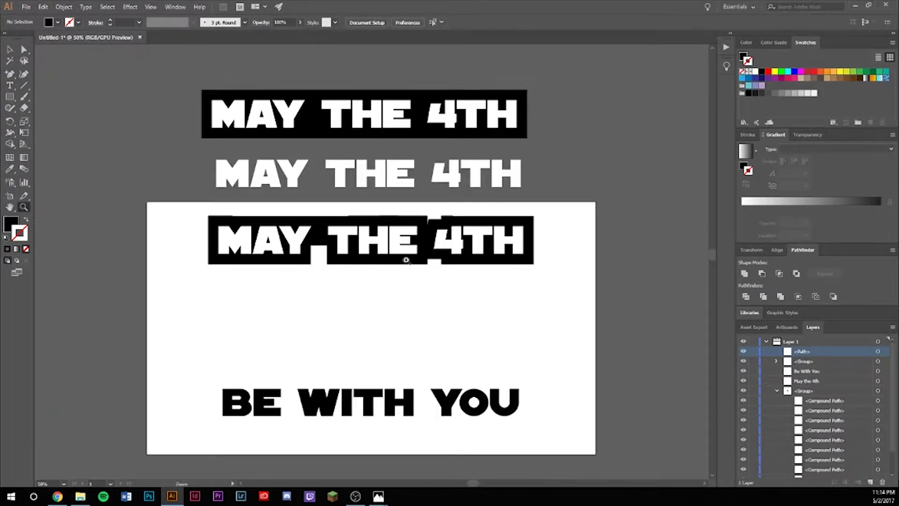
{"action": "left_click", "coordinate": [396, 251]}
{"action": "key", "text": "ctrl+shift+a"}
- Reset the headline's letter spacing and shrink THE to 40 pt
{"action": "left_click", "coordinate": [246, 225]}
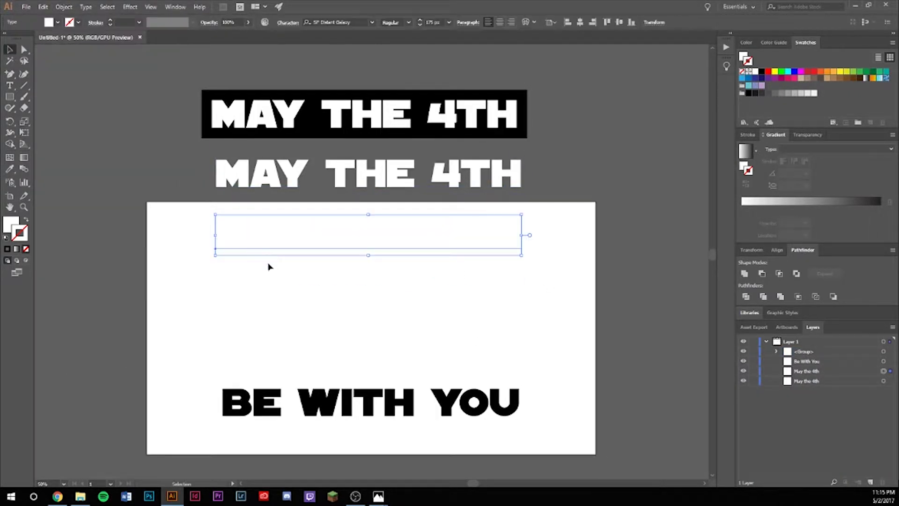
{"action": "double_click", "coordinate": [249, 234]}
{"action": "key", "text": "ctrl+a"}
{"action": "key", "text": "ctrl+z"}
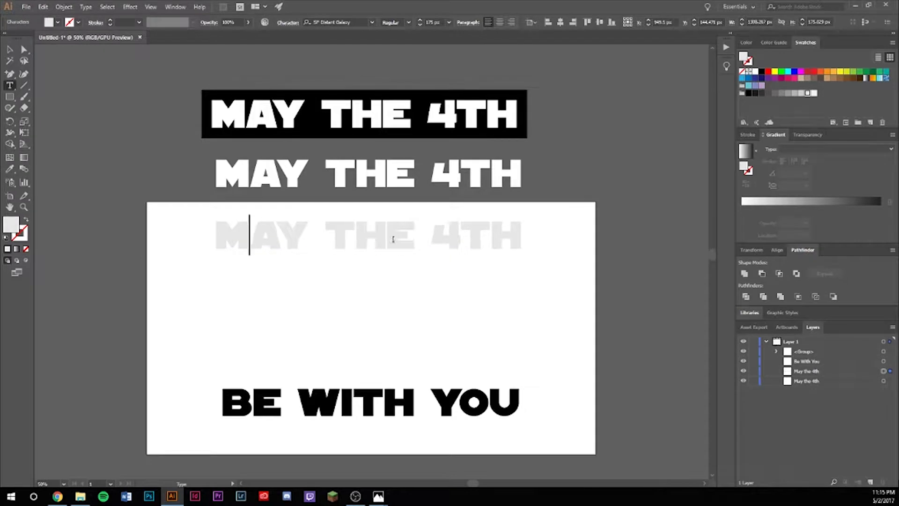
{"action": "type", "text": "40"}
{"action": "key", "text": "Return"}
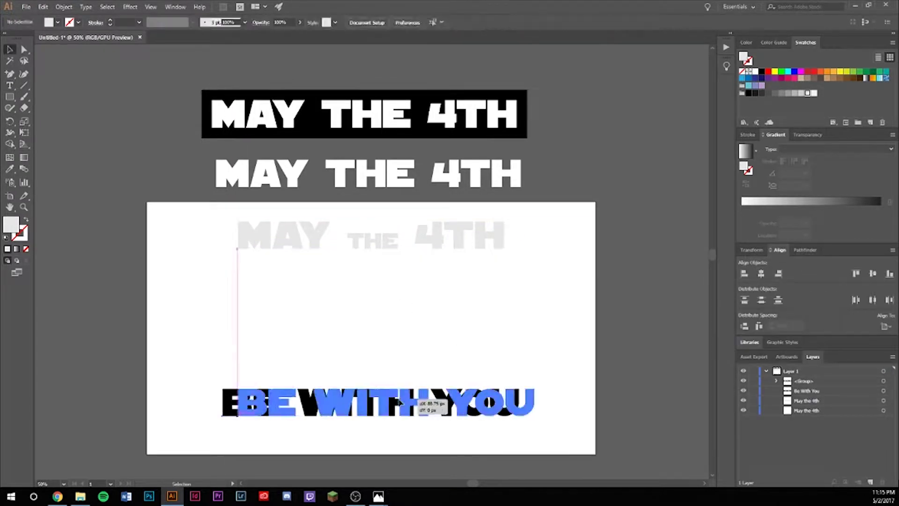
- Shrink WITH in BE WITH YOU to 40 pt and select the grey MAY THE 4TH
{"action": "double_click", "coordinate": [370, 402]}
{"action": "type", "text": "40"}
{"action": "key", "text": "Return"}
{"action": "key", "text": "Escape"}
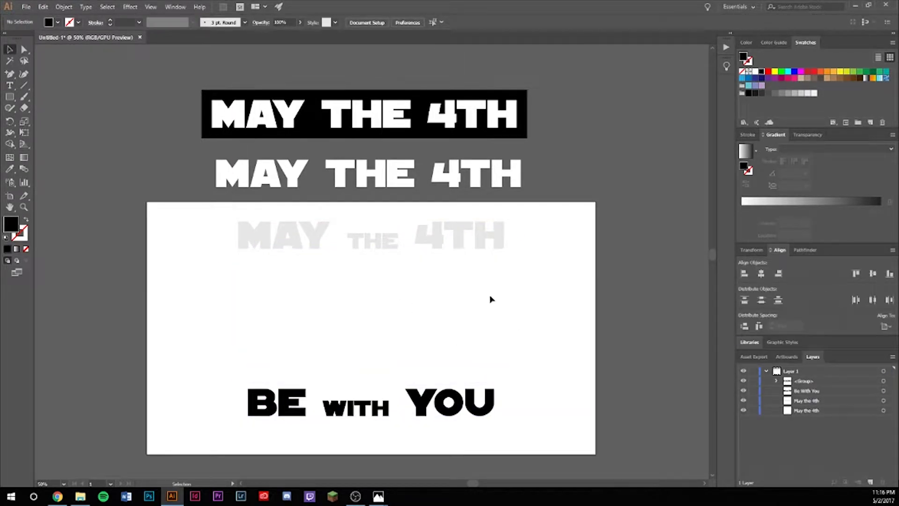
{"action": "left_click", "coordinate": [459, 236]}
{"action": "left_click", "coordinate": [64, 6]}
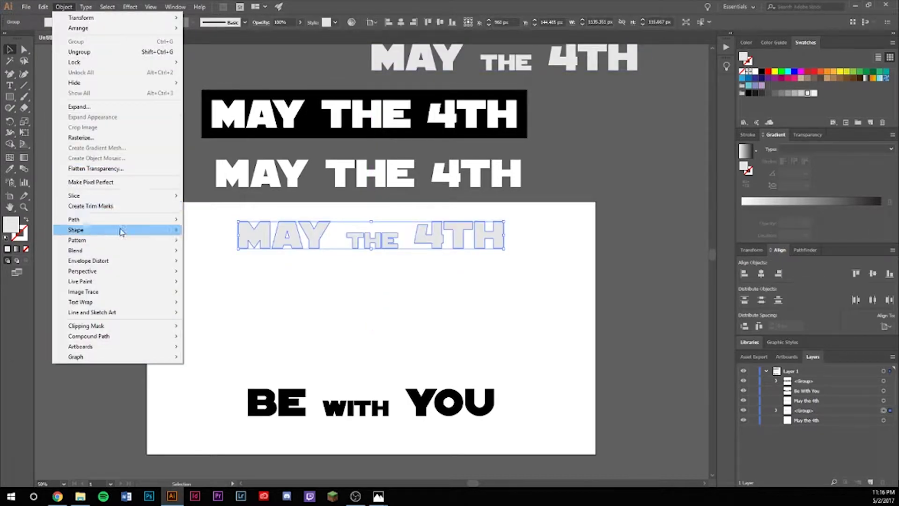
- Apply an Offset Path backing around the grey MAY THE 4TH lettering
{"action": "left_click", "coordinate": [210, 250]}
{"action": "key", "text": "Return"}
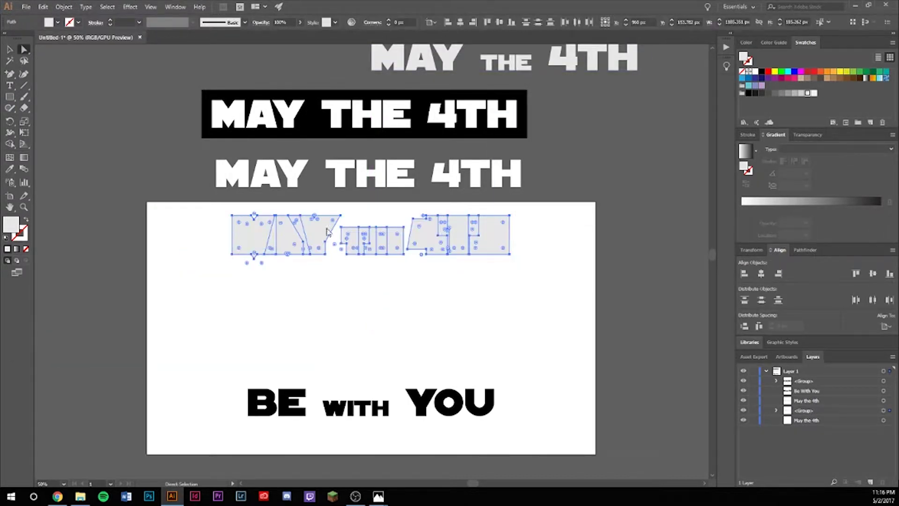
{"action": "key", "text": "ctrl+shift+a"}
{"action": "key", "text": "a"}
- Close a Pen filler shape under the M of the backing
{"action": "scroll", "coordinate": [269, 223], "scroll_direction": "up", "scroll_amount": 3}
{"action": "scroll", "coordinate": [515, 318], "scroll_direction": "right", "scroll_amount": 5}
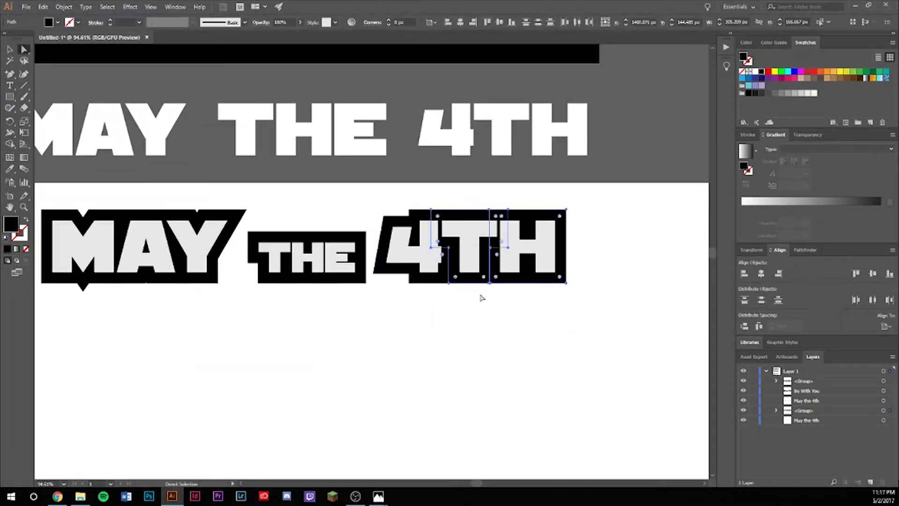
{"action": "scroll", "coordinate": [331, 353], "scroll_direction": "up", "scroll_amount": 8}
{"action": "key", "text": "p"}
{"action": "left_click", "coordinate": [321, 313]}
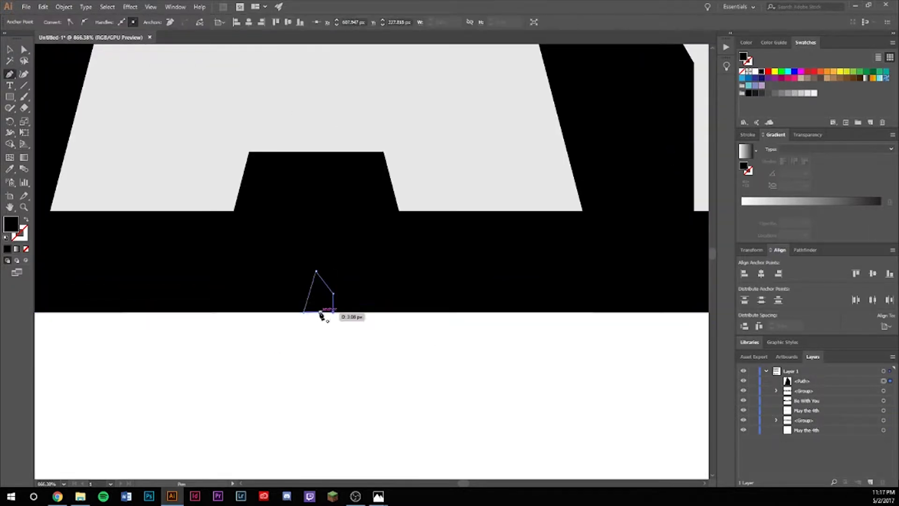
{"action": "scroll", "coordinate": [201, 267], "scroll_direction": "down", "scroll_amount": 5}
{"action": "scroll", "coordinate": [392, 257], "scroll_direction": "down", "scroll_amount": 3}
- Add a small rectangle patch near the E, then zoom back out to the whole title
{"action": "key", "text": "z"}
{"action": "left_click", "coordinate": [412, 252]}
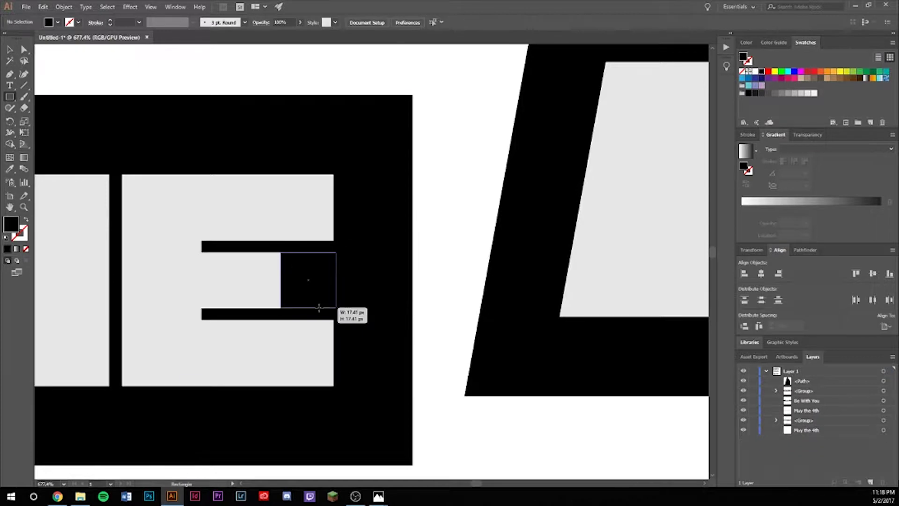
{"action": "scroll", "coordinate": [419, 285], "scroll_direction": "down", "scroll_amount": 3}
{"action": "scroll", "coordinate": [446, 281], "scroll_direction": "up", "scroll_amount": 3}
{"action": "key", "text": "a"}
{"action": "left_click_drag", "start_coordinate": [446, 283], "coordinate": [448, 283]}
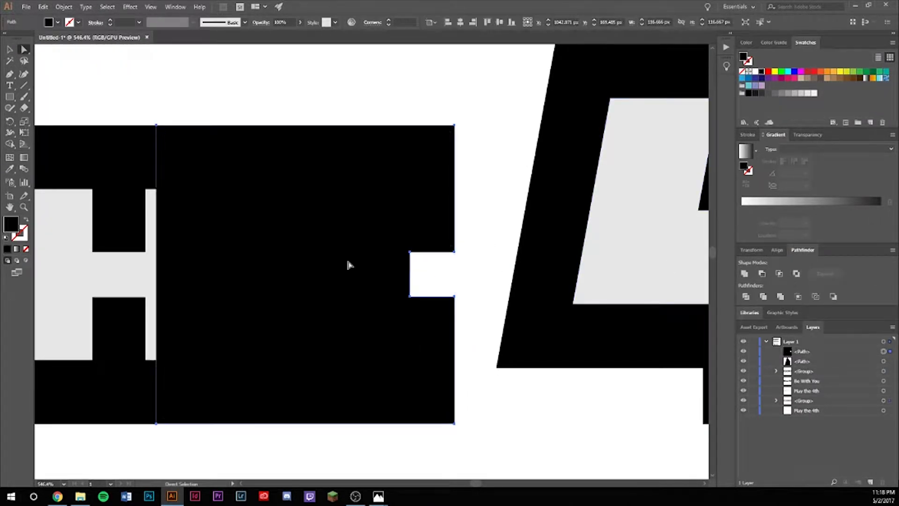
{"action": "key", "text": "ctrl+0"}
{"action": "key", "text": "ctrl+minus"}
- Preview an Arc warp on the title from Effect > Warp, then cancel it
{"action": "left_click", "coordinate": [130, 7]}
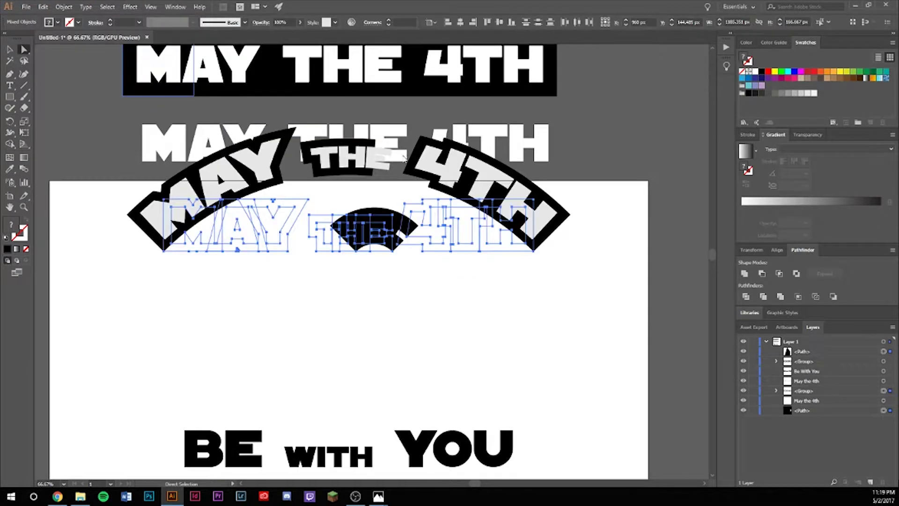
{"action": "left_click", "coordinate": [253, 140]}
{"action": "left_click", "coordinate": [589, 243]}
{"action": "left_click", "coordinate": [587, 275]}
{"action": "left_click", "coordinate": [589, 244]}
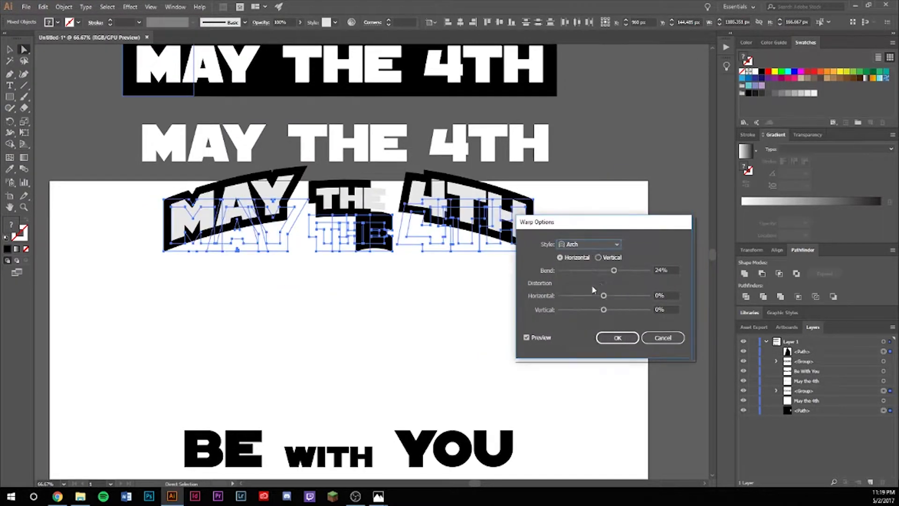
{"action": "left_click", "coordinate": [662, 338]}
{"action": "left_click", "coordinate": [215, 247]}
- Group all the lettering artwork, zoom out, then ungroup the top lettering group
{"action": "scroll", "coordinate": [220, 276], "scroll_direction": "up", "scroll_amount": 3}
{"action": "key", "text": "ctrl+a"}
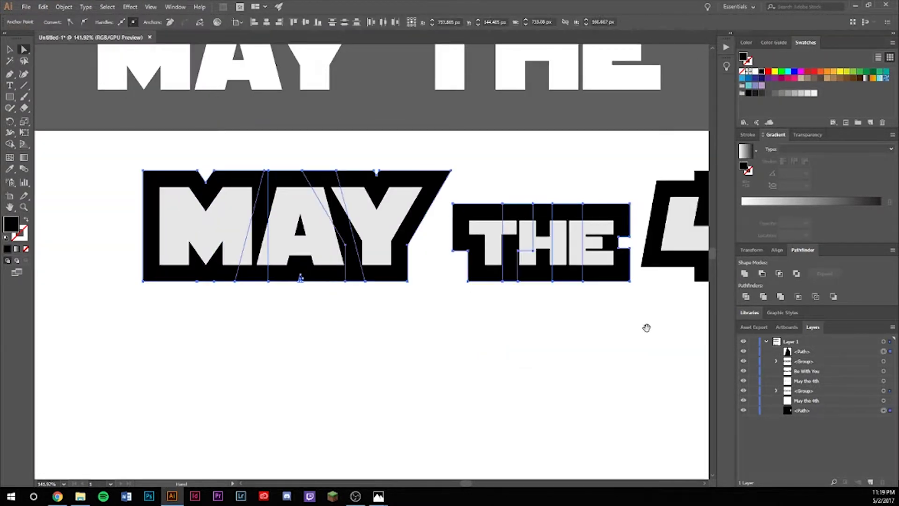
{"action": "scroll", "coordinate": [646, 327], "scroll_direction": "right", "scroll_amount": 5}
{"action": "key", "text": "ctrl+g"}
{"action": "key", "text": "z"}
{"action": "left_click", "coordinate": [424, 353], "text": "alt"}
{"action": "key", "text": "v"}
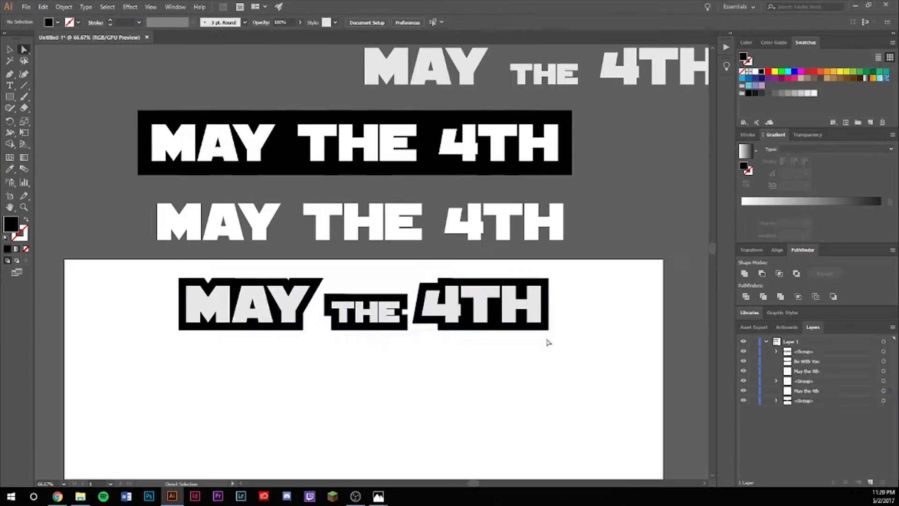
{"action": "key", "text": "ctrl+shift+g"}
{"action": "left_click", "coordinate": [539, 329]}
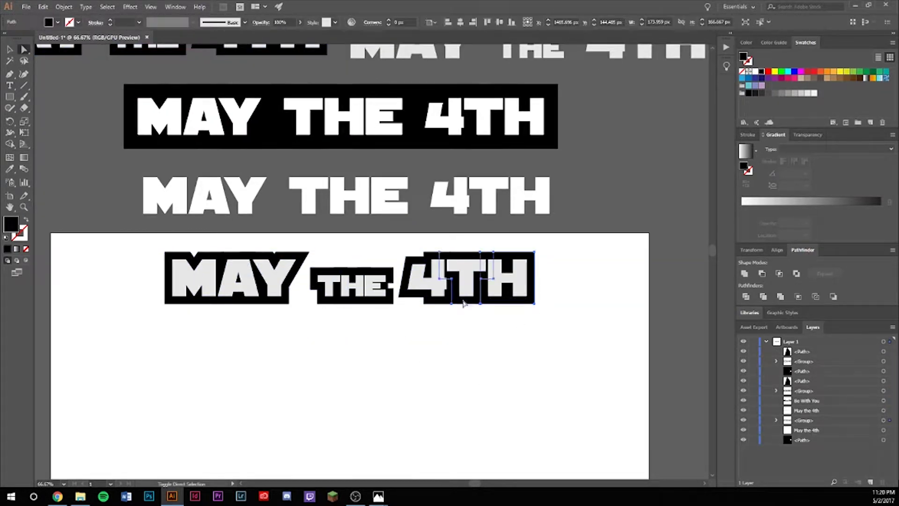
- Group the MAY the 4TH pieces and try Arc and Shell warp styles without applying them
{"action": "scroll", "coordinate": [277, 312], "scroll_direction": "up", "scroll_amount": 3}
{"action": "scroll", "coordinate": [410, 384], "scroll_direction": "down", "scroll_amount": 5}
{"action": "key", "text": "v"}
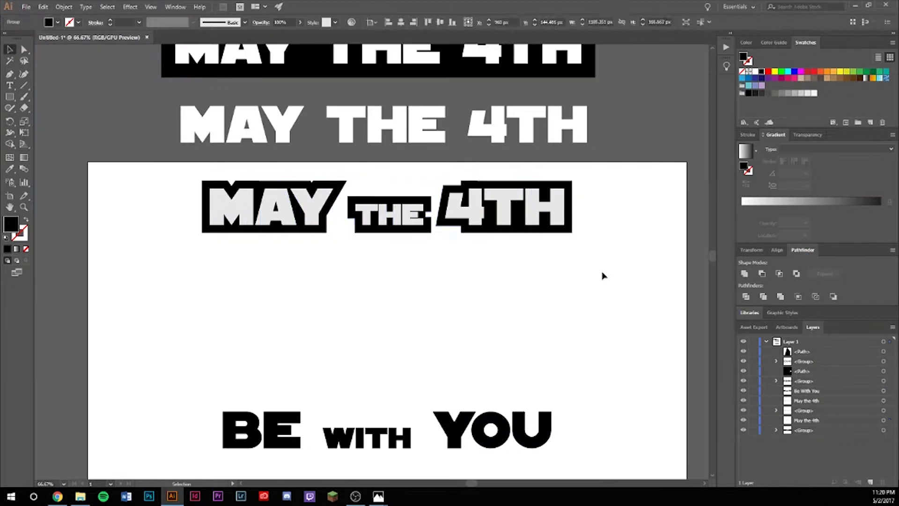
{"action": "key", "text": "ctrl+g"}
{"action": "left_click", "coordinate": [130, 6]}
{"action": "left_click", "coordinate": [269, 134]}
{"action": "left_click", "coordinate": [590, 244]}
{"action": "left_click", "coordinate": [616, 318]}
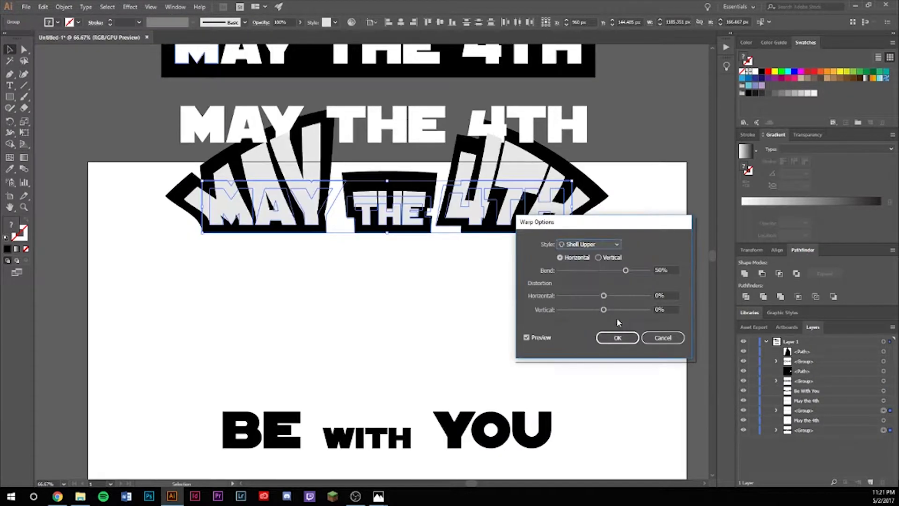
{"action": "left_click", "coordinate": [589, 243]}
{"action": "left_click", "coordinate": [607, 262]}
{"action": "left_click", "coordinate": [663, 337]}
- Move a spare title copy to the left and group the three artboard title words
{"action": "scroll", "coordinate": [552, 331], "scroll_direction": "up", "scroll_amount": 2}
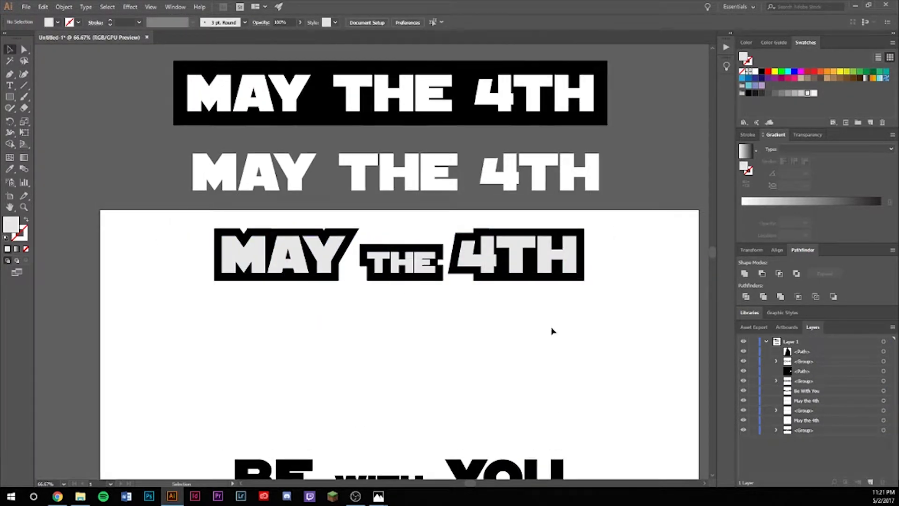
{"action": "left_click_drag", "start_coordinate": [345, 142], "coordinate": [68, 149]}
{"action": "left_click_drag", "start_coordinate": [624, 294], "coordinate": [277, 275]}
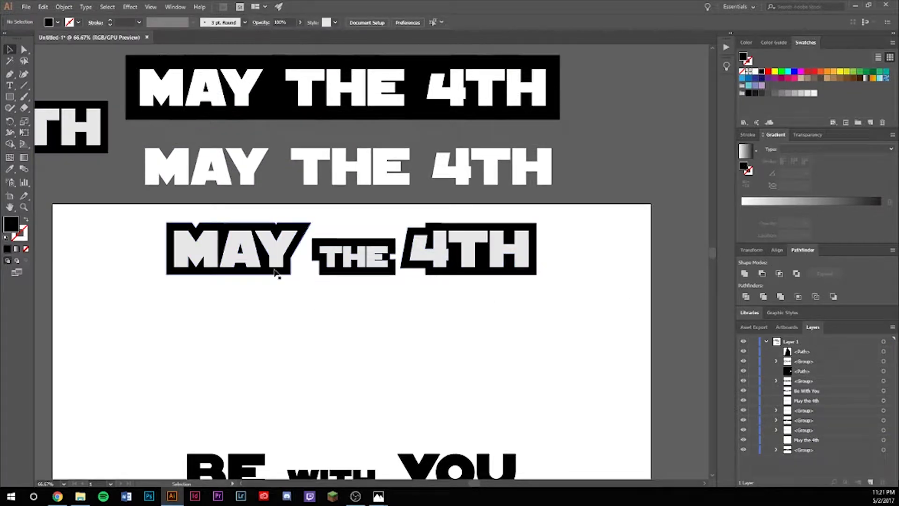
{"action": "key", "text": "shift+m"}
{"action": "key", "text": "a"}
- Apply the Arc warp to the grouped title and drag it toward the top of the artboard
{"action": "left_click", "coordinate": [129, 7]}
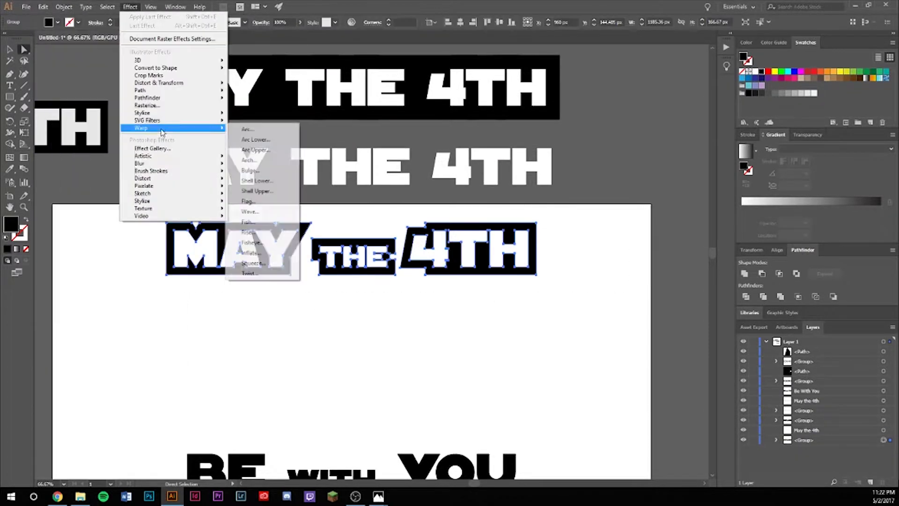
{"action": "left_click", "coordinate": [269, 129]}
{"action": "left_click", "coordinate": [623, 351]}
{"action": "left_click_drag", "start_coordinate": [430, 215], "coordinate": [482, 262]}
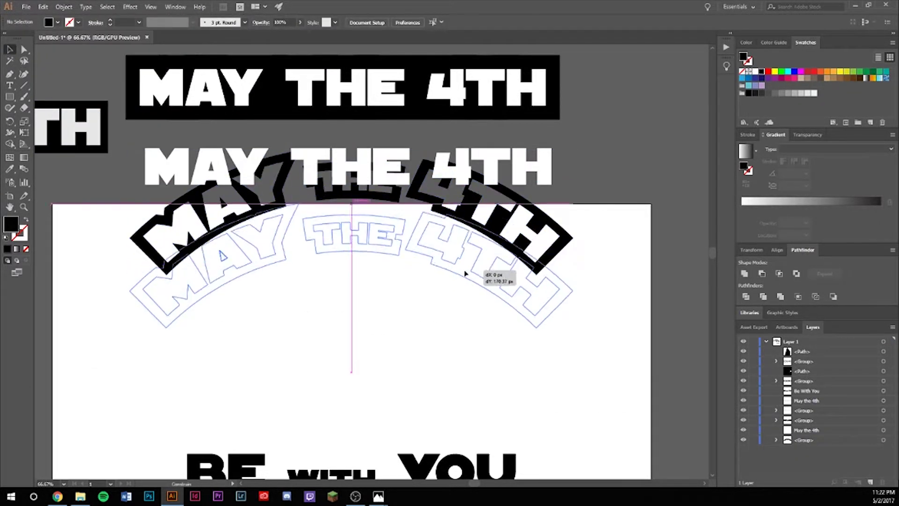
{"action": "scroll", "coordinate": [395, 227], "scroll_direction": "down", "scroll_amount": 2}
{"action": "scroll", "coordinate": [396, 227], "scroll_direction": "down", "scroll_amount": 3}
{"action": "scroll", "coordinate": [361, 232], "scroll_direction": "up", "scroll_amount": 3}
- Duplicate BE with YOU, convert it to outlines and outline the black stroke into solid shapes
{"action": "left_click", "coordinate": [328, 262]}
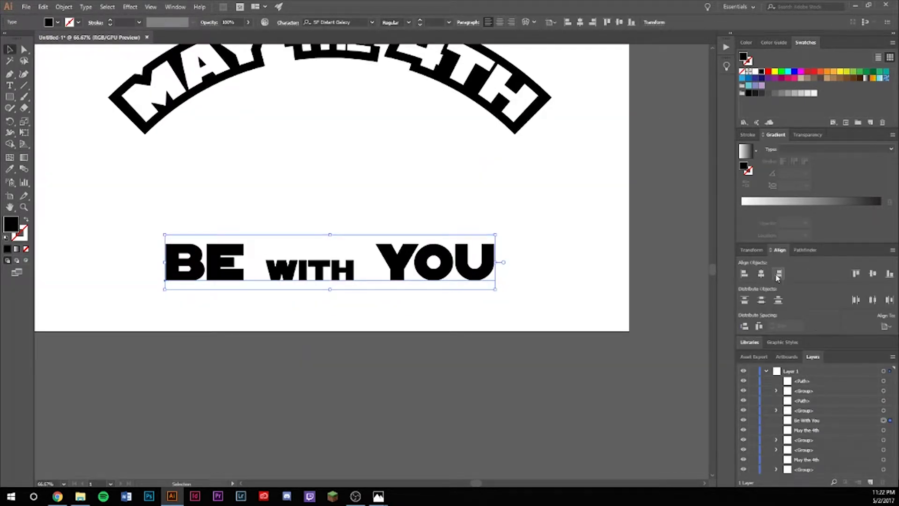
{"action": "key", "text": "ctrl+c"}
{"action": "key", "text": "ctrl+v"}
{"action": "double_click", "coordinate": [358, 307]}
{"action": "left_click", "coordinate": [57, 22]}
{"action": "key", "text": "Escape"}
{"action": "left_click", "coordinate": [64, 6]}
{"action": "mouse_move", "coordinate": [117, 219]}
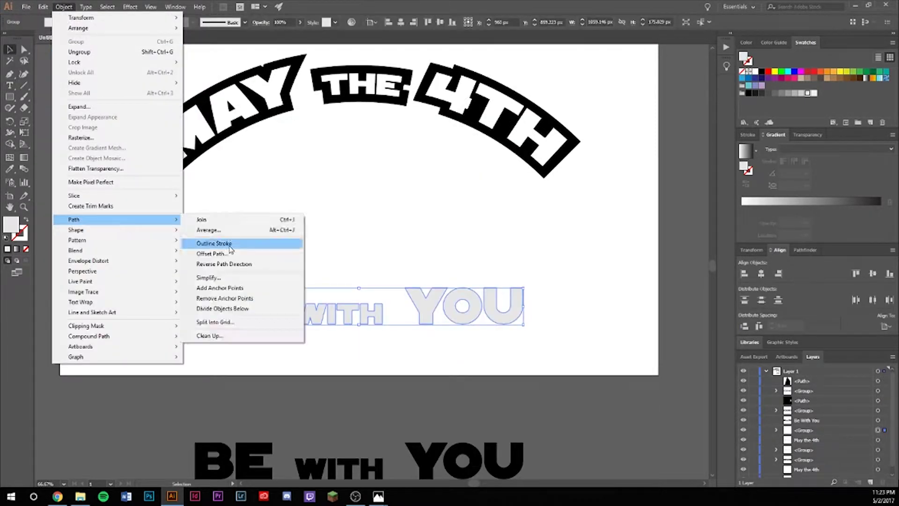
{"action": "left_click", "coordinate": [267, 240]}
- Patch the backing gaps with a white-filled gap shape and a pen path under YOU
{"action": "key", "text": "a"}
{"action": "left_click", "coordinate": [243, 334]}
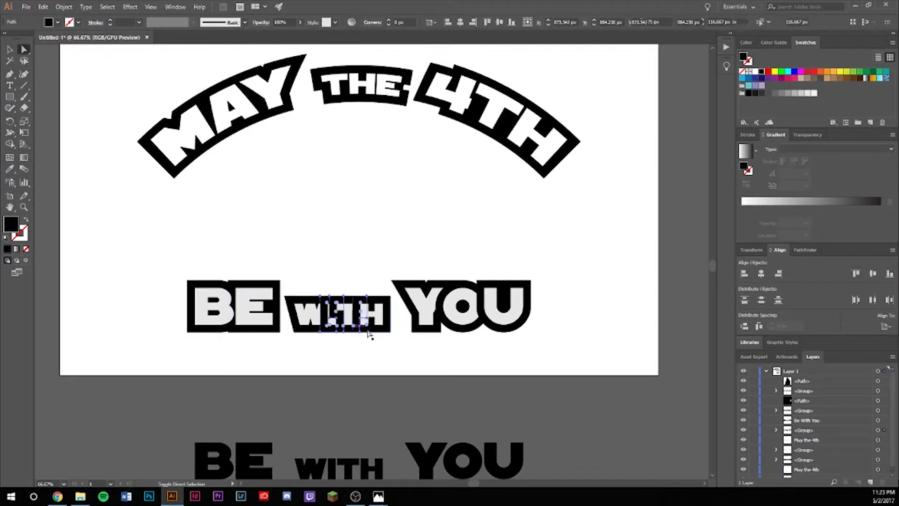
{"action": "key", "text": "z"}
{"action": "scroll", "coordinate": [317, 290], "scroll_direction": "up", "scroll_amount": 2}
{"action": "scroll", "coordinate": [321, 297], "scroll_direction": "up", "scroll_amount": 2}
{"action": "scroll", "coordinate": [302, 325], "scroll_direction": "up", "scroll_amount": 2}
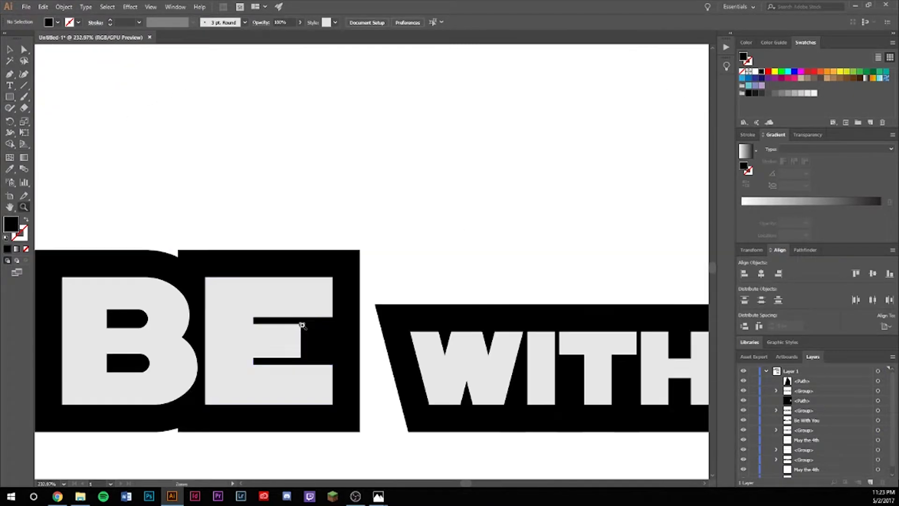
{"action": "left_click", "coordinate": [388, 230]}
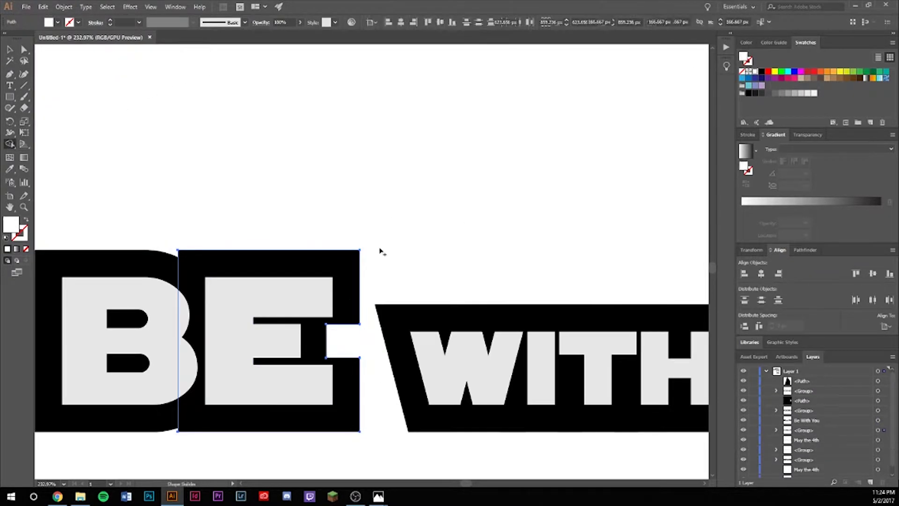
{"action": "key", "text": "ctrl+1"}
{"action": "key", "text": "p"}
{"action": "left_click", "coordinate": [451, 327]}
{"action": "left_click_drag", "start_coordinate": [421, 308], "coordinate": [389, 323]}
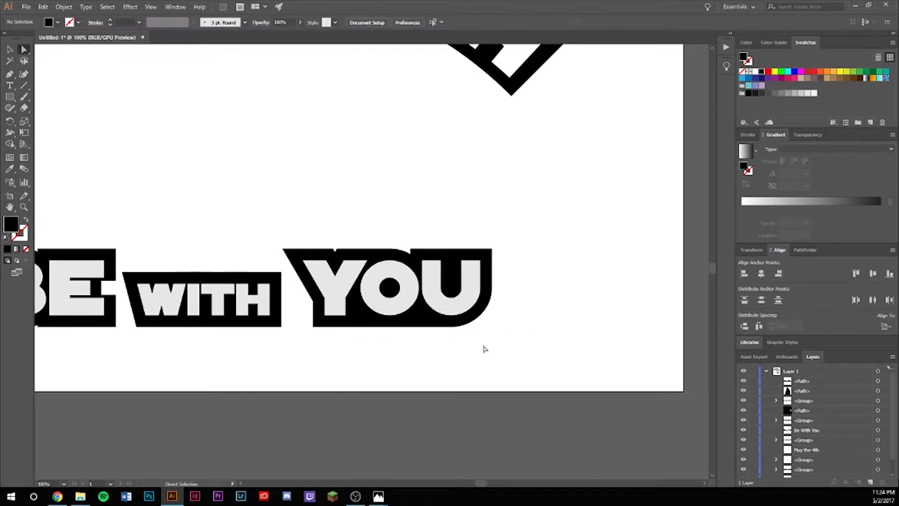
- Zoom out and check the black backing shape behind WITH
{"action": "key", "text": "z"}
{"action": "scroll", "coordinate": [477, 305], "scroll_direction": "down", "scroll_amount": 1}
{"action": "scroll", "coordinate": [416, 318], "scroll_direction": "down", "scroll_amount": 1}
{"action": "scroll", "coordinate": [415, 318], "scroll_direction": "down", "scroll_amount": 1}
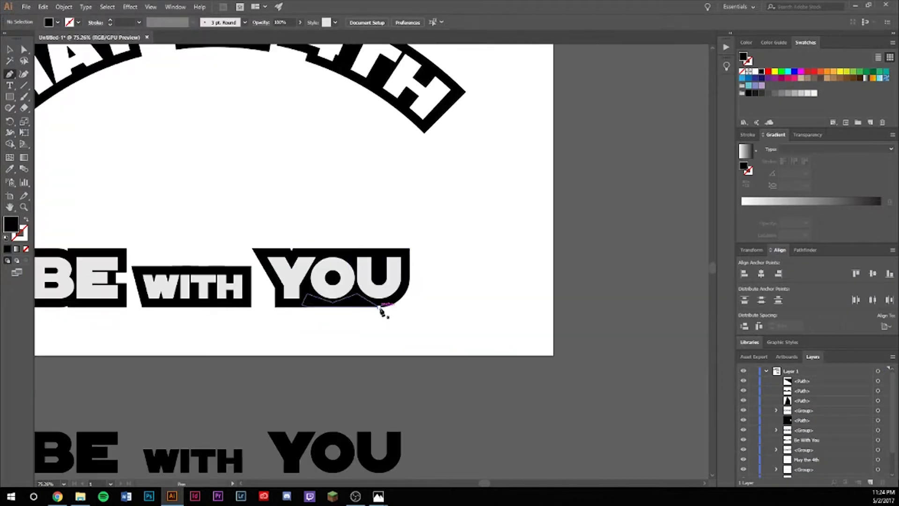
{"action": "scroll", "coordinate": [427, 327], "scroll_direction": "down", "scroll_amount": 1}
{"action": "key", "text": "a"}
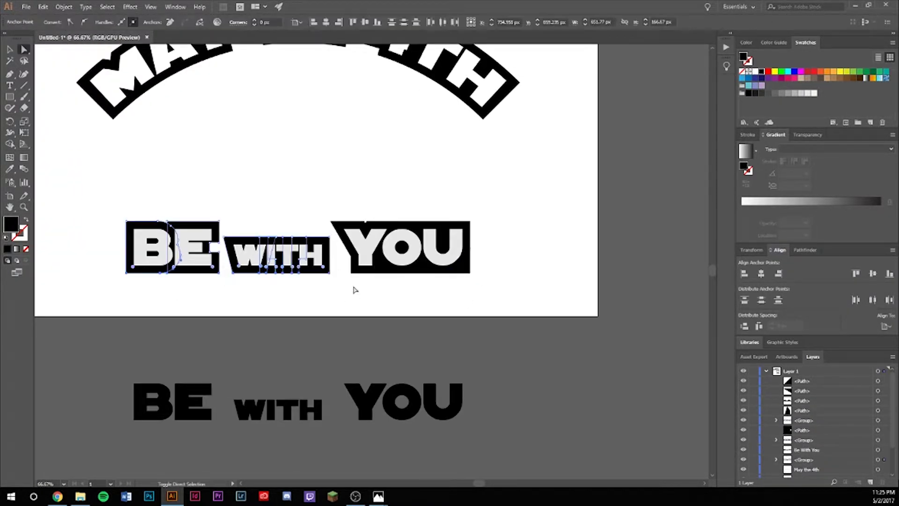
{"action": "left_click", "coordinate": [271, 273]}
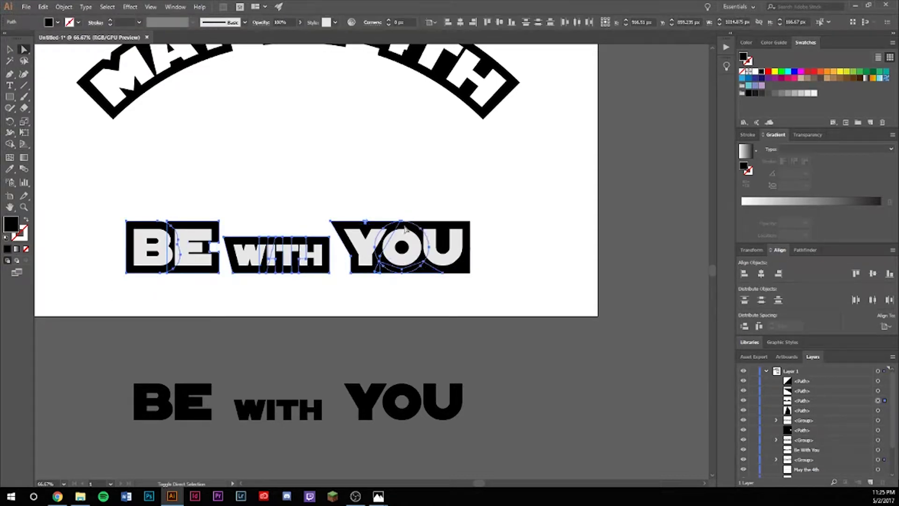
{"action": "left_click", "coordinate": [417, 305]}
- Move the plain BE with YOU copy below the artboard
{"action": "key", "text": "z"}
{"action": "scroll", "coordinate": [468, 313], "scroll_direction": "up", "scroll_amount": 5}
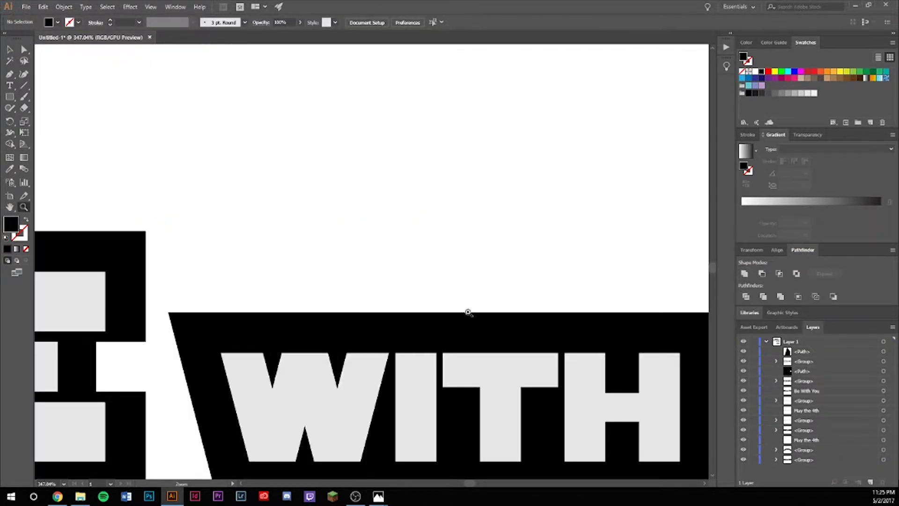
{"action": "key", "text": "ctrl+0"}
{"action": "key", "text": "v"}
{"action": "left_click_drag", "start_coordinate": [403, 422], "coordinate": [461, 463]}
{"action": "left_click_drag", "start_coordinate": [496, 313], "coordinate": [461, 468]}
- Apply a downward Arc warp of -51% bend to the BE with YOU lettering
{"action": "key", "text": "a"}
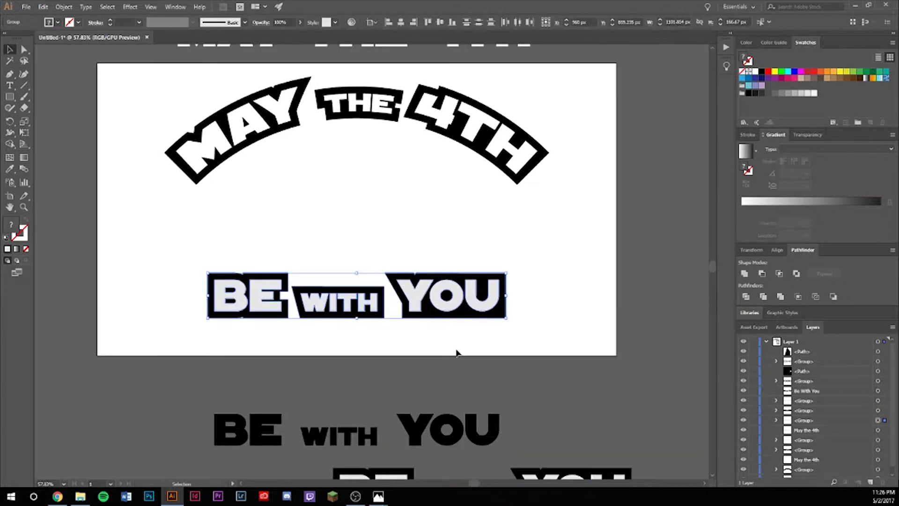
{"action": "left_click", "coordinate": [130, 6]}
{"action": "left_click", "coordinate": [269, 133]}
{"action": "key", "text": "Escape"}
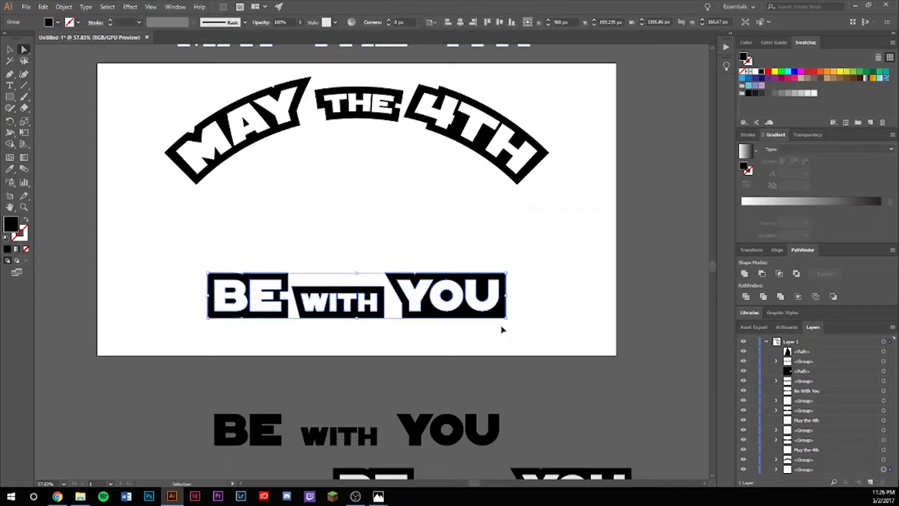
{"action": "left_click", "coordinate": [130, 6]}
{"action": "left_click", "coordinate": [269, 134]}
{"action": "left_click_drag", "start_coordinate": [626, 270], "coordinate": [580, 270]}
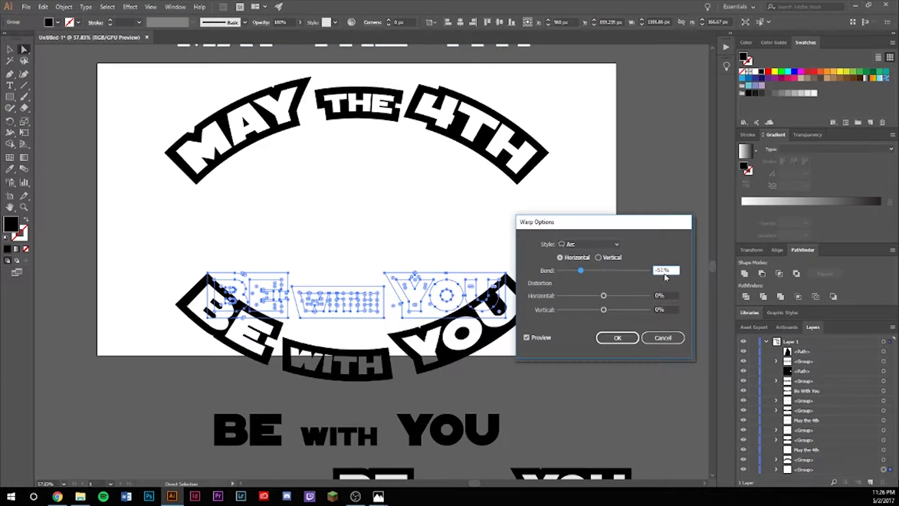
{"action": "key", "text": "Return"}
{"action": "key", "text": "v"}
{"action": "left_click_drag", "start_coordinate": [407, 295], "coordinate": [406, 182]}
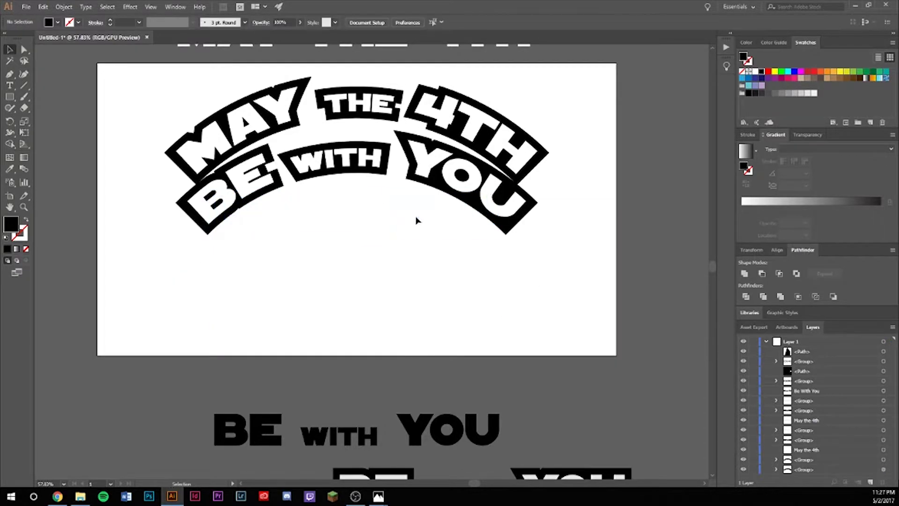
- Reapply the downward arc and move BE with YOU up beneath the headline
{"action": "key", "text": "ctrl+z"}
{"action": "key", "text": "ctrl+z"}
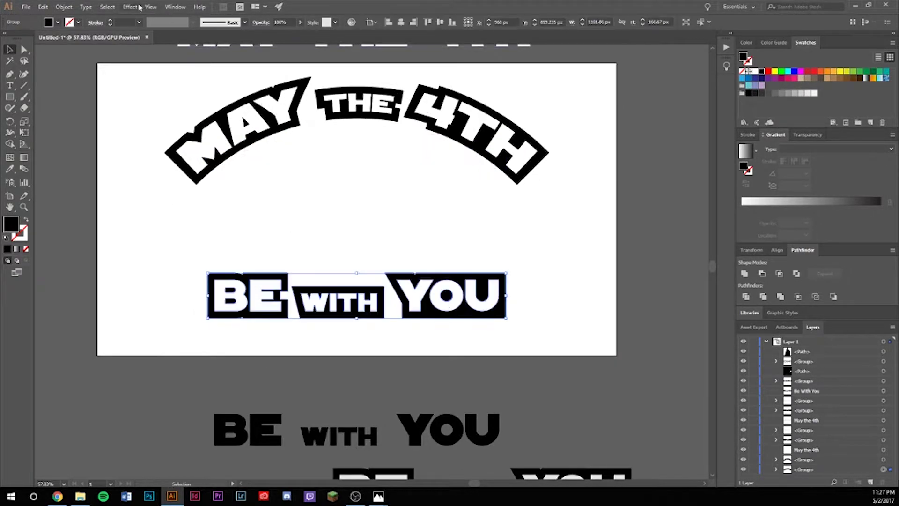
{"action": "left_click", "coordinate": [130, 7]}
{"action": "left_click", "coordinate": [145, 27]}
{"action": "key", "text": "Return"}
{"action": "left_click_drag", "start_coordinate": [461, 356], "coordinate": [461, 309]}
- Centre-align the two arched text lines to form the oval badge
{"action": "key", "text": "ctrl+minus"}
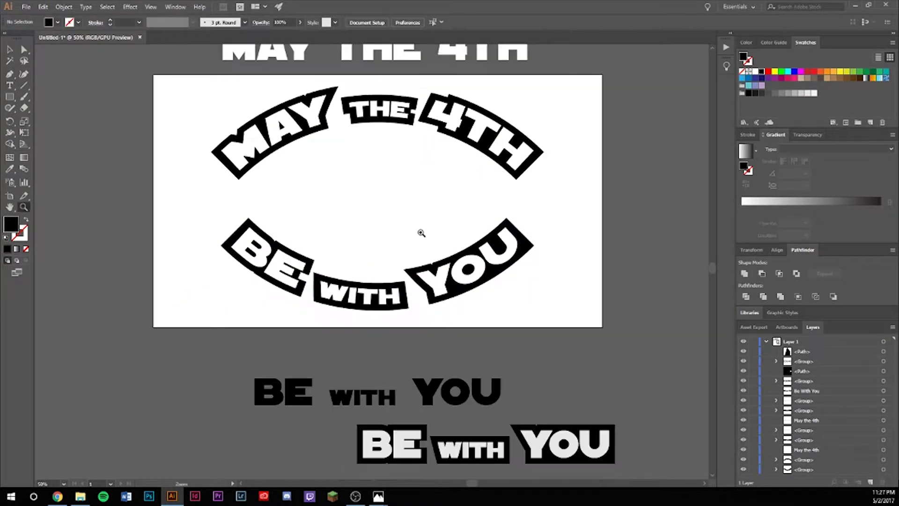
{"action": "left_click", "coordinate": [374, 169], "text": "shift"}
{"action": "left_click", "coordinate": [778, 249]}
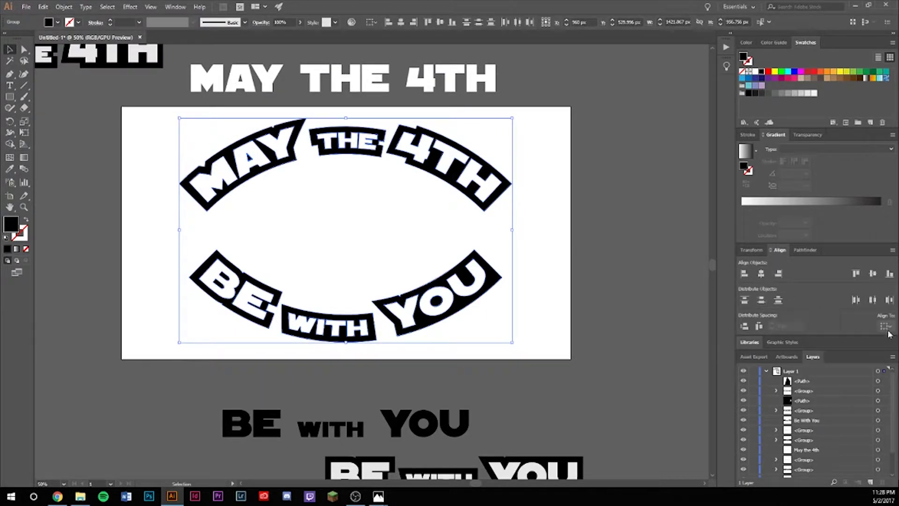
{"action": "left_click", "coordinate": [503, 262]}
{"action": "key", "text": "z"}
{"action": "left_click", "coordinate": [383, 269]}
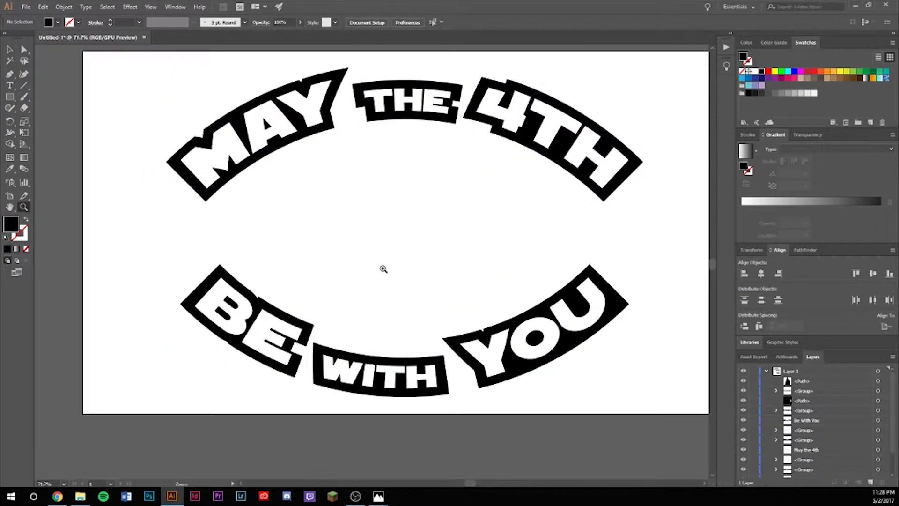
- Draw a tan circle for the character's head
{"action": "key", "text": "l"}
{"action": "left_click_drag", "start_coordinate": [262, 208], "coordinate": [312, 257]}
{"action": "double_click", "coordinate": [11, 224]}
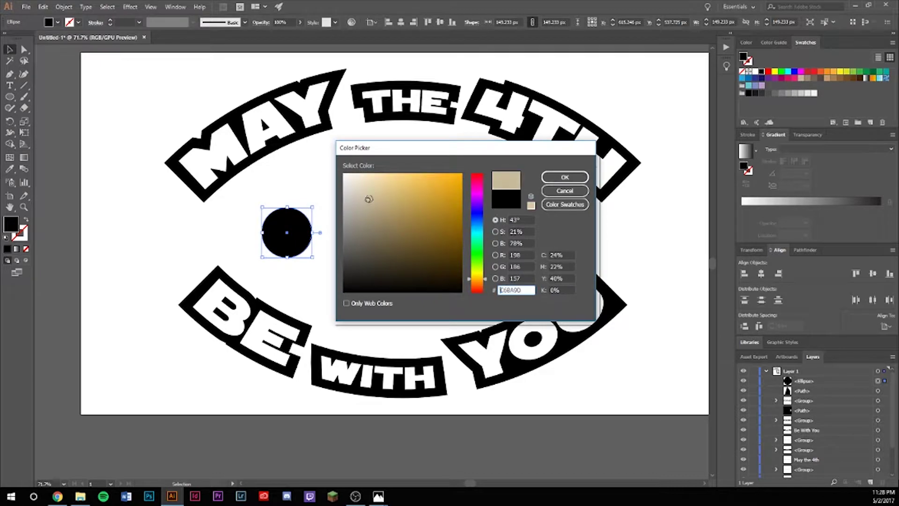
{"action": "key", "text": "Return"}
{"action": "key", "text": "z"}
{"action": "left_click", "coordinate": [355, 249]}
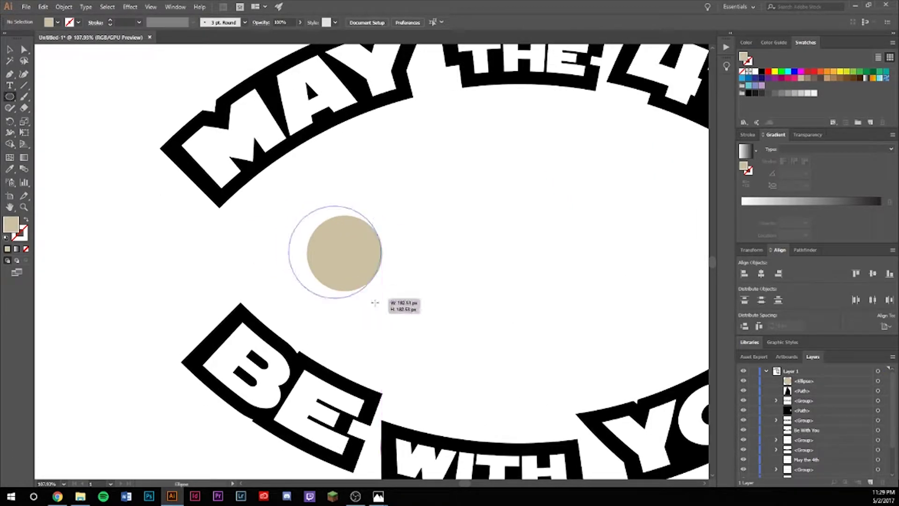
- Draw brown circles for the hair over the head
{"action": "left_click_drag", "start_coordinate": [374, 302], "coordinate": [378, 240]}
{"action": "mouse_move", "coordinate": [287, 208]}
{"action": "left_mouse_down"}
{"action": "mouse_move", "coordinate": [367, 287]}
{"action": "mouse_move", "coordinate": [332, 301]}
{"action": "left_mouse_up"}
{"action": "key", "text": "v"}
{"action": "key", "text": "v"}
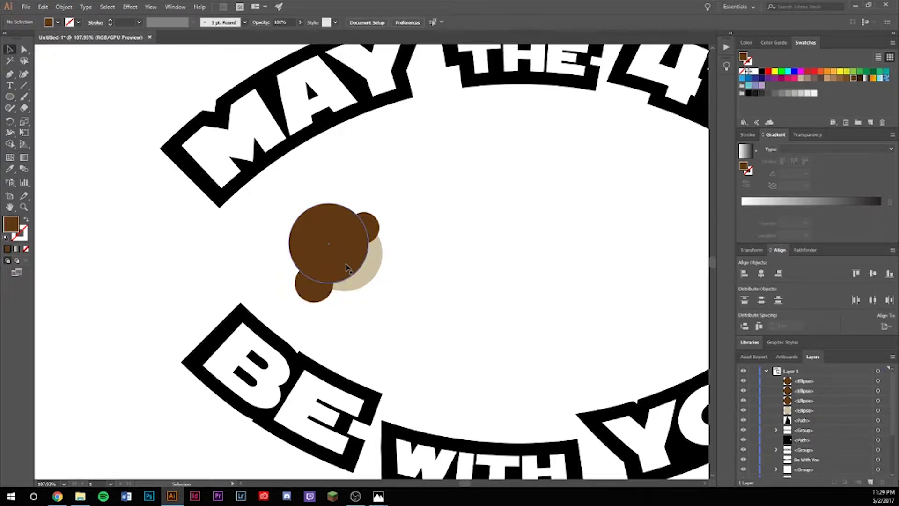
{"action": "left_click_drag", "start_coordinate": [328, 234], "coordinate": [323, 221]}
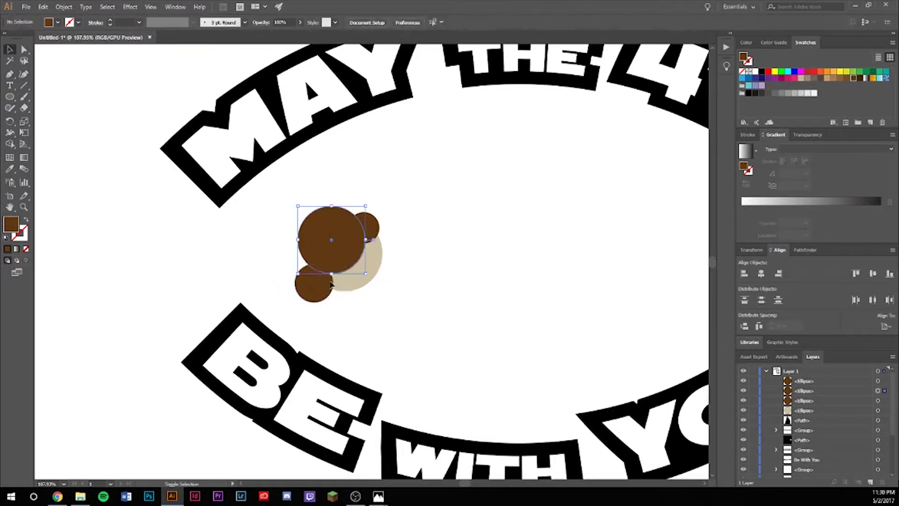
{"action": "key", "text": "ctrl+z"}
{"action": "key", "text": "ctrl+z"}
{"action": "key", "text": "ctrl+z"}
{"action": "key", "text": "l"}
{"action": "key", "text": "v"}
- Trim the hair into a crescent and add a small brown drip over the face
{"action": "mouse_move", "coordinate": [396, 300]}
{"action": "left_mouse_down"}
{"action": "mouse_move", "coordinate": [389, 297]}
{"action": "mouse_move", "coordinate": [411, 311]}
{"action": "left_mouse_up"}
{"action": "key", "text": "ctrl+z"}
{"action": "key", "text": "a"}
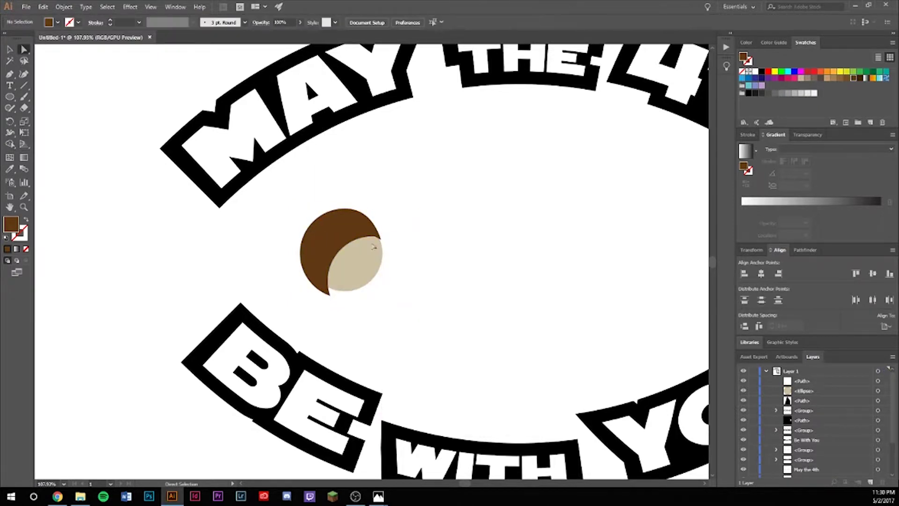
{"action": "left_click_drag", "start_coordinate": [342, 238], "coordinate": [357, 261]}
{"action": "key", "text": "a"}
{"action": "left_click", "coordinate": [329, 293]}
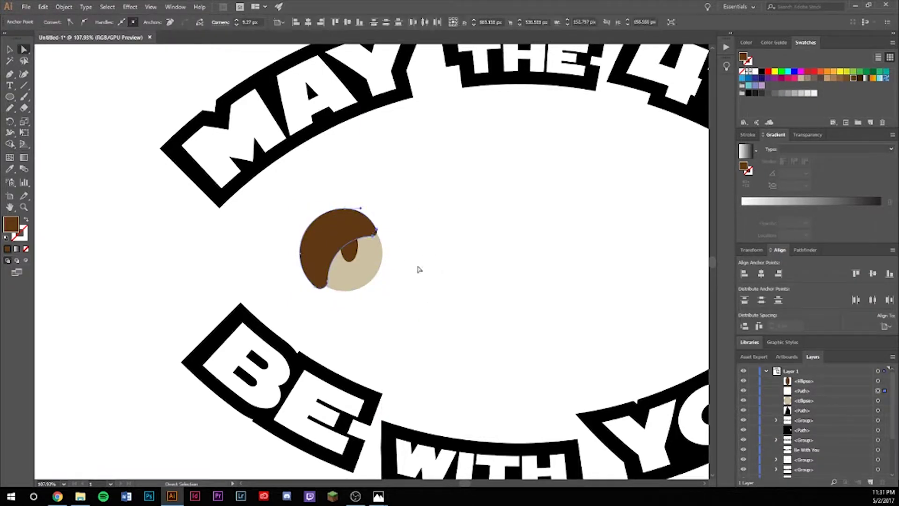
- Build a tan half-disc ear with a peach inner and place it on the face
{"action": "left_click_drag", "start_coordinate": [429, 282], "coordinate": [456, 288]}
{"action": "key", "text": "i"}
{"action": "left_click", "coordinate": [366, 276]}
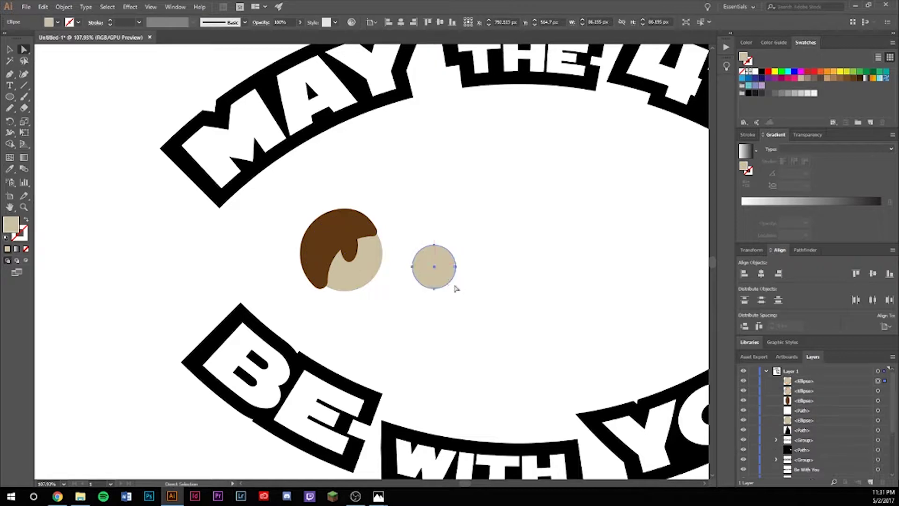
{"action": "double_click", "coordinate": [11, 224]}
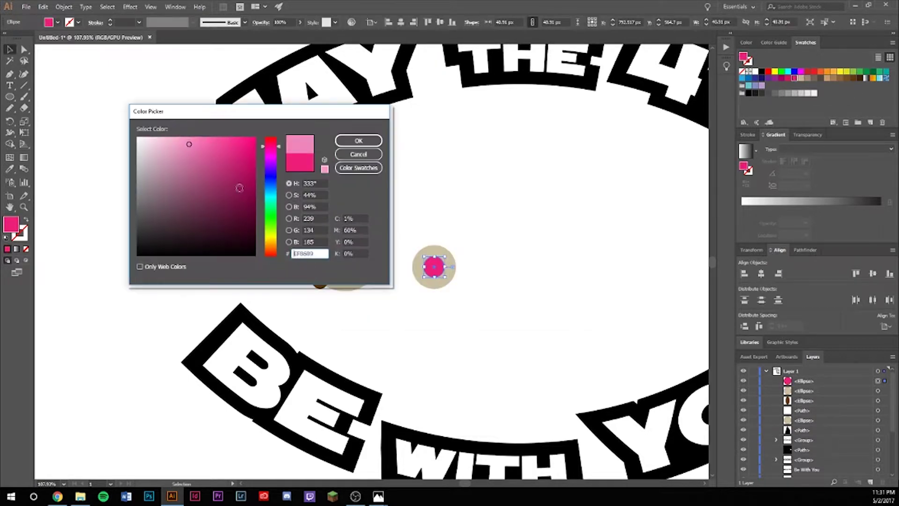
{"action": "left_click", "coordinate": [202, 145]}
{"action": "left_click", "coordinate": [357, 138]}
{"action": "key", "text": "m"}
{"action": "left_click_drag", "start_coordinate": [499, 299], "coordinate": [434, 234]}
{"action": "left_click_drag", "start_coordinate": [415, 281], "coordinate": [349, 267]}
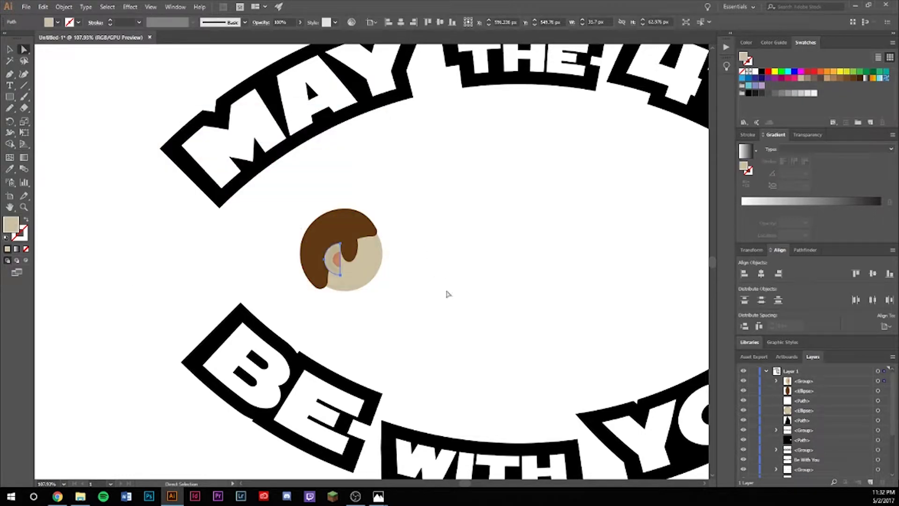
- Draw a small ellipse for the eye and open its fill colour
{"action": "left_click", "coordinate": [348, 251]}
{"action": "mouse_move", "coordinate": [397, 244]}
{"action": "left_mouse_down"}
{"action": "mouse_move", "coordinate": [407, 262]}
{"action": "mouse_move", "coordinate": [355, 263]}
{"action": "left_mouse_up"}
{"action": "double_click", "coordinate": [11, 223]}
- Make the eye black and add a tilted black eyebrow above it
{"action": "left_click", "coordinate": [364, 143]}
{"action": "left_click_drag", "start_coordinate": [451, 239], "coordinate": [451, 239]}
{"action": "key", "text": "v"}
{"action": "left_click_drag", "start_coordinate": [452, 243], "coordinate": [458, 251]}
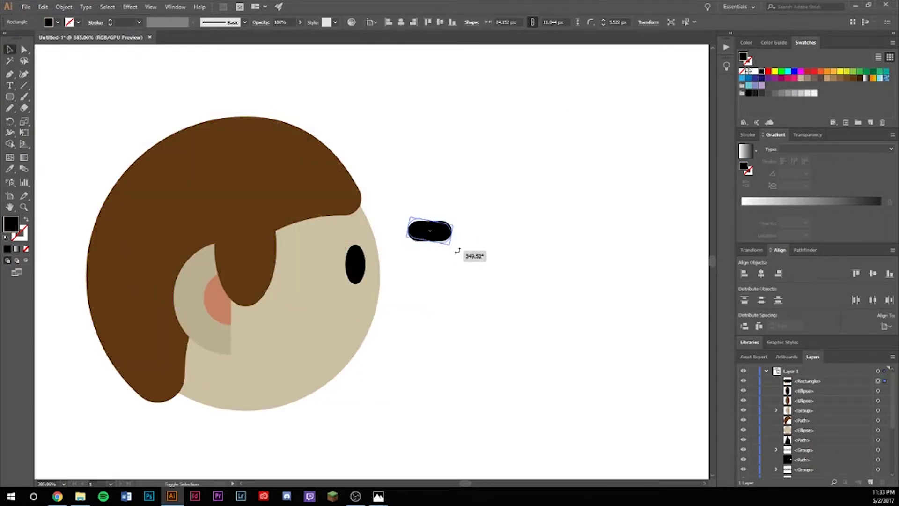
{"action": "left_click_drag", "start_coordinate": [348, 239], "coordinate": [348, 239]}
{"action": "left_click", "coordinate": [451, 291]}
{"action": "left_click_drag", "start_coordinate": [449, 245], "coordinate": [550, 347]}
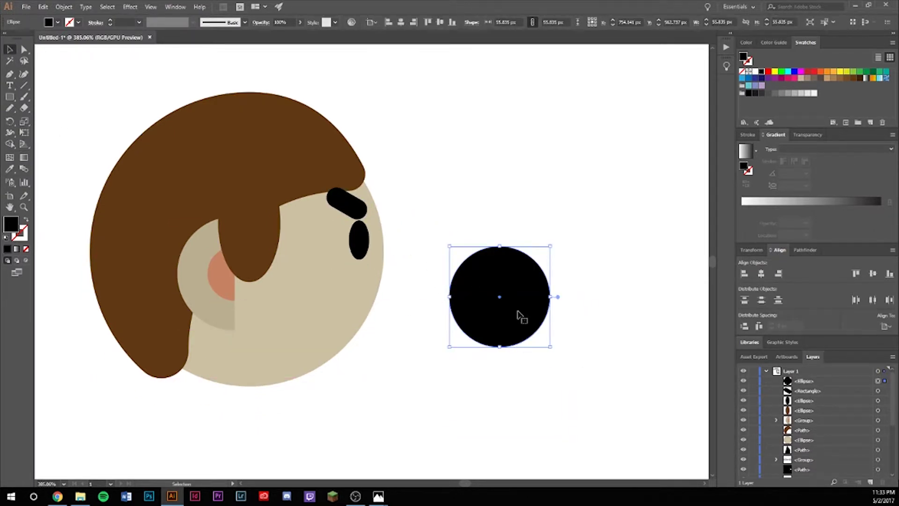
{"action": "key", "text": "Delete"}
- Draw a black rounded-bar mouth, flip it upside down and bend it with an Arc warp
{"action": "left_click_drag", "start_coordinate": [9, 96], "coordinate": [47, 108]}
{"action": "left_click_drag", "start_coordinate": [405, 234], "coordinate": [457, 271]}
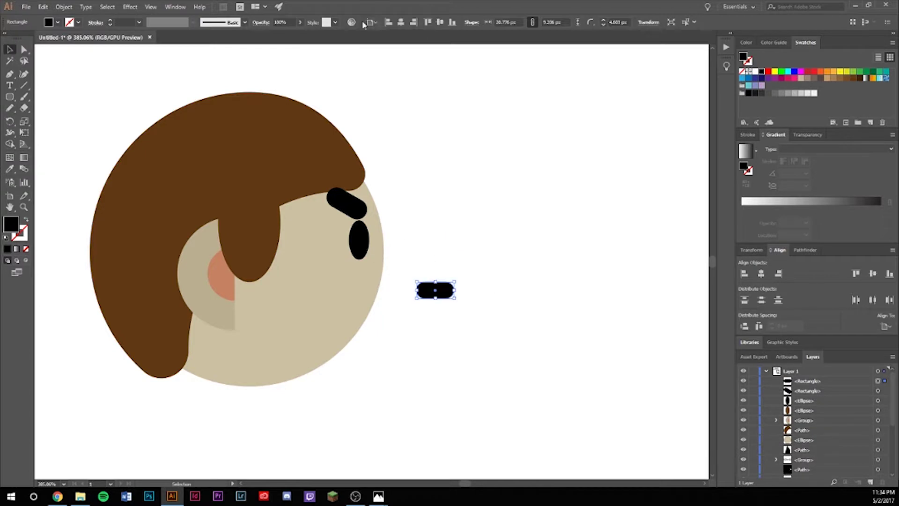
{"action": "left_click", "coordinate": [131, 7]}
{"action": "left_click", "coordinate": [281, 145]}
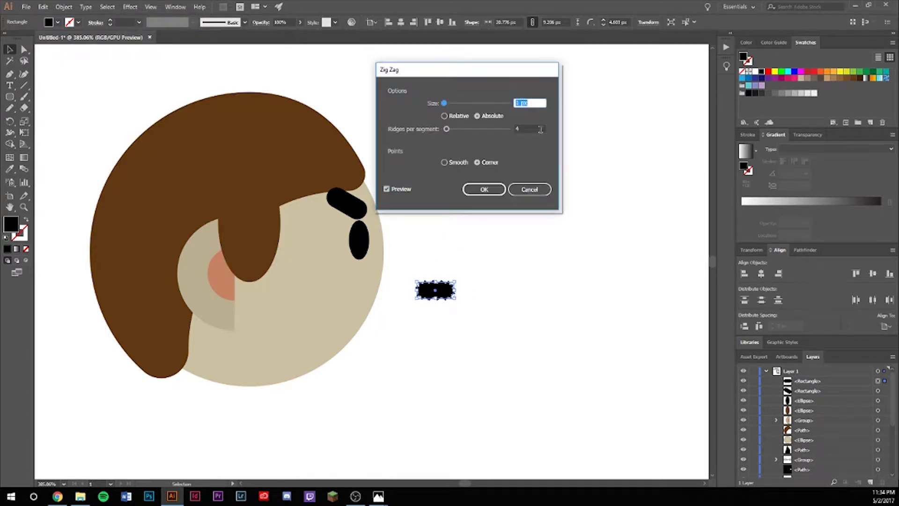
{"action": "left_click", "coordinate": [530, 189]}
{"action": "left_click", "coordinate": [130, 6]}
{"action": "left_click", "coordinate": [264, 116]}
{"action": "left_click", "coordinate": [149, 5]}
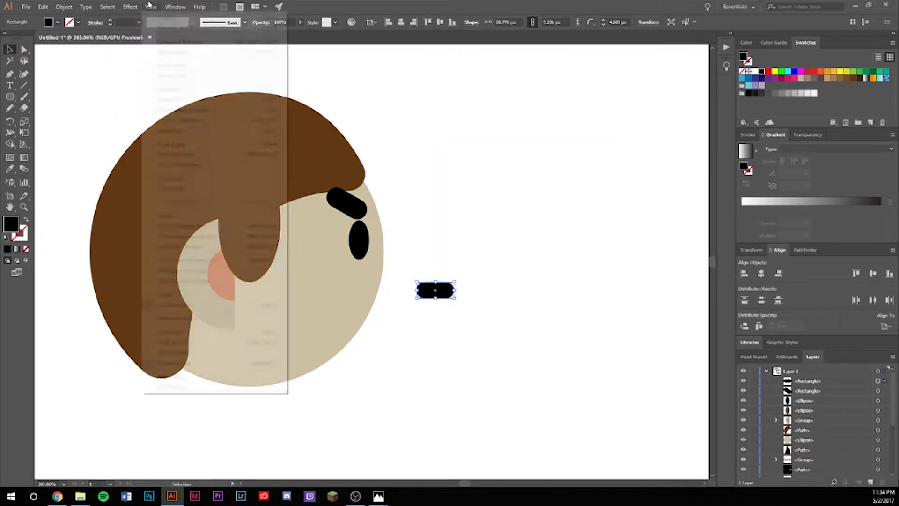
{"action": "left_click_drag", "start_coordinate": [458, 294], "coordinate": [380, 212]}
{"action": "left_click", "coordinate": [131, 7]}
{"action": "left_click", "coordinate": [255, 139]}
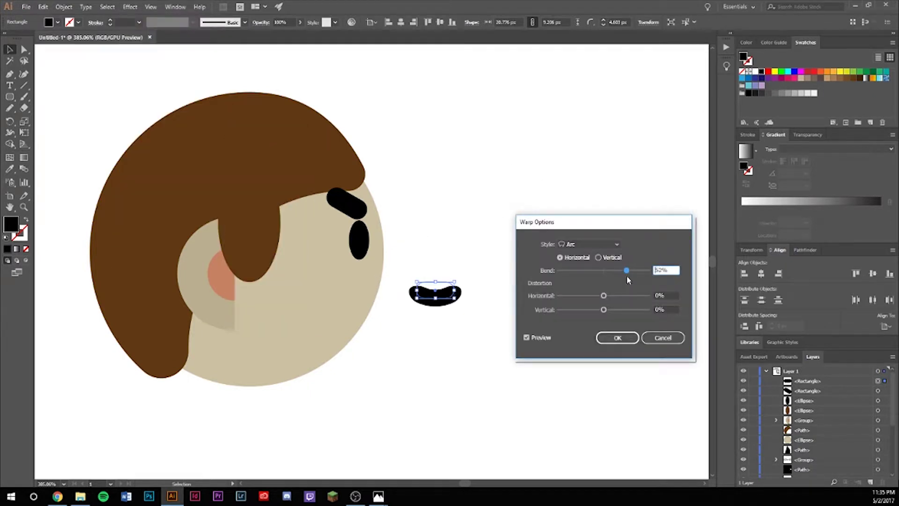
{"action": "key", "text": "Return"}
- Position the mouth and add a skin-coloured pill-shaped neck under the head
{"action": "left_click_drag", "start_coordinate": [403, 293], "coordinate": [302, 326]}
{"action": "key", "text": "ctrl+minus"}
{"action": "key", "text": "ctrl+minus"}
{"action": "key", "text": "ctrl+minus"}
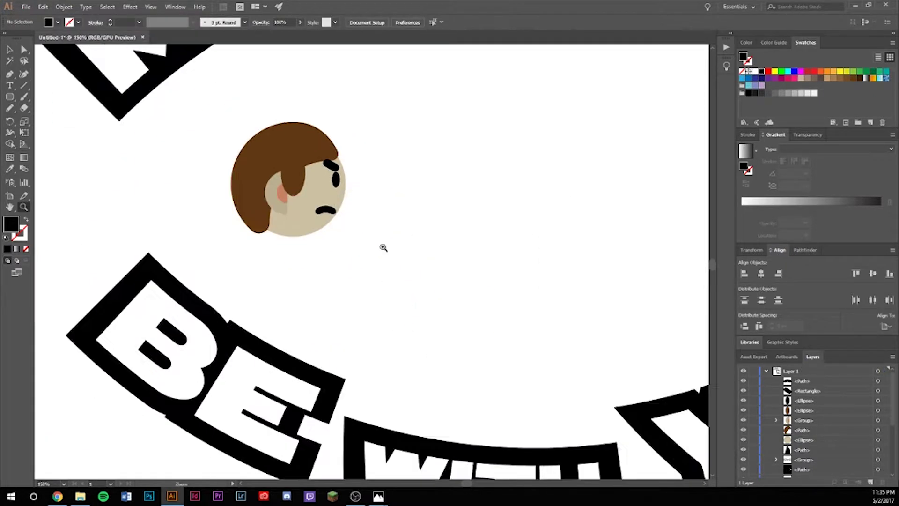
{"action": "left_click_drag", "start_coordinate": [10, 97], "coordinate": [56, 106]}
{"action": "mouse_move", "coordinate": [436, 234]}
{"action": "left_mouse_down"}
{"action": "mouse_move", "coordinate": [461, 288]}
{"action": "mouse_move", "coordinate": [343, 257]}
{"action": "left_mouse_up"}
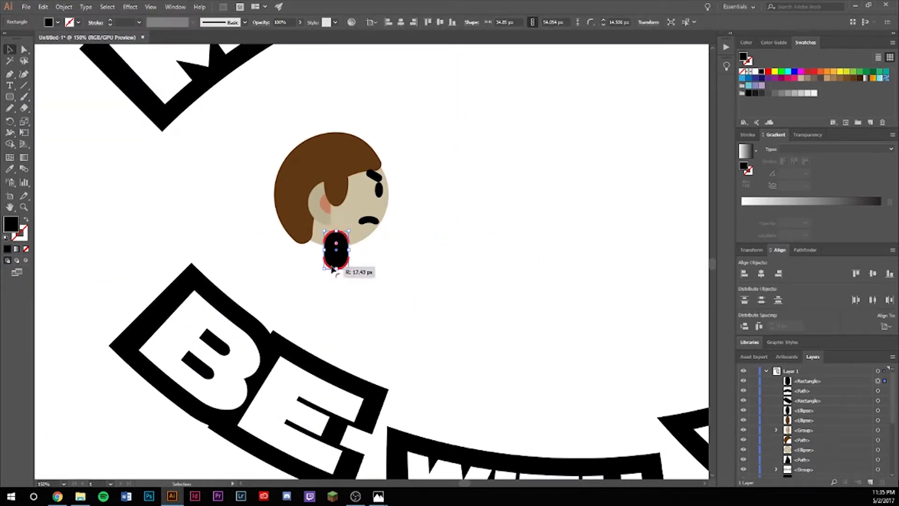
{"action": "key", "text": "a"}
- Draw a brown rounded-rectangle body beneath the neck
{"action": "scroll", "coordinate": [412, 255], "scroll_direction": "down", "scroll_amount": 2}
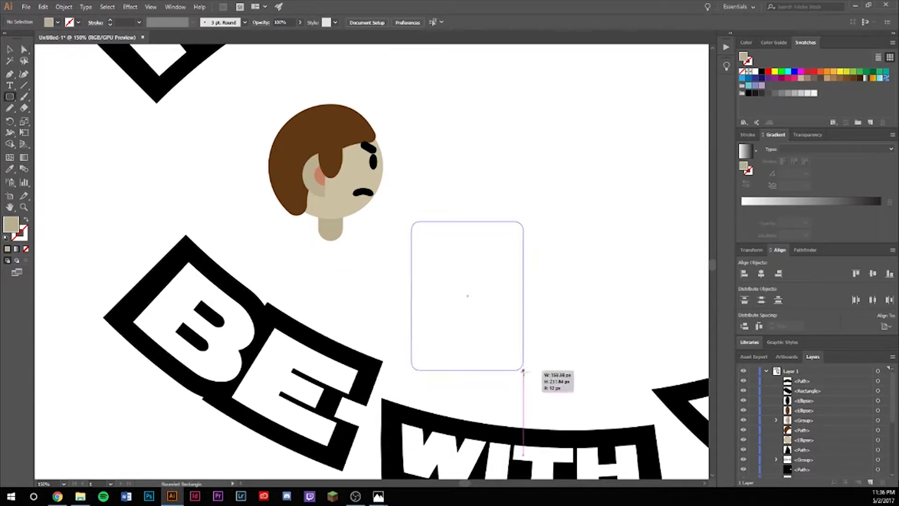
{"action": "left_click_drag", "start_coordinate": [523, 371], "coordinate": [481, 375]}
{"action": "left_click_drag", "start_coordinate": [446, 298], "coordinate": [330, 296]}
{"action": "double_click", "coordinate": [12, 224]}
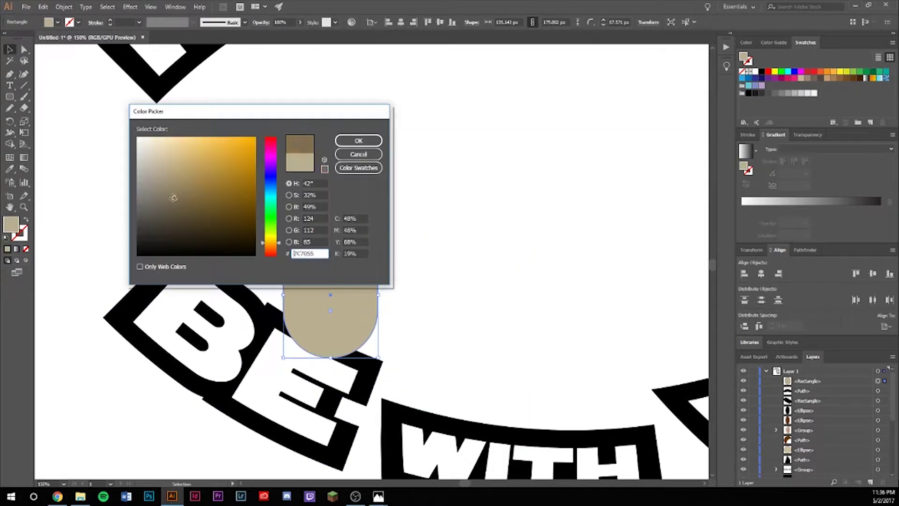
{"action": "key", "text": "Return"}
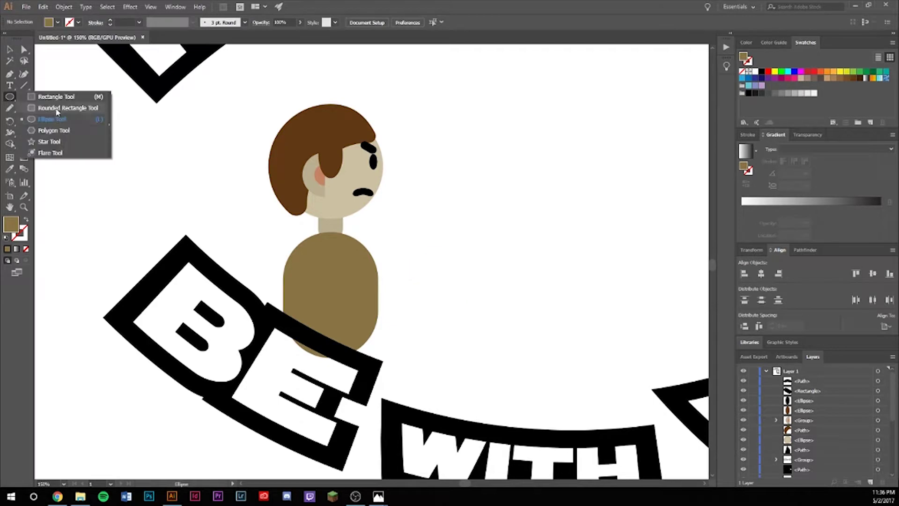
- Draw a fully rounded pill arm angled upward from the shoulder
{"action": "left_click", "coordinate": [356, 290], "text": "ctrl"}
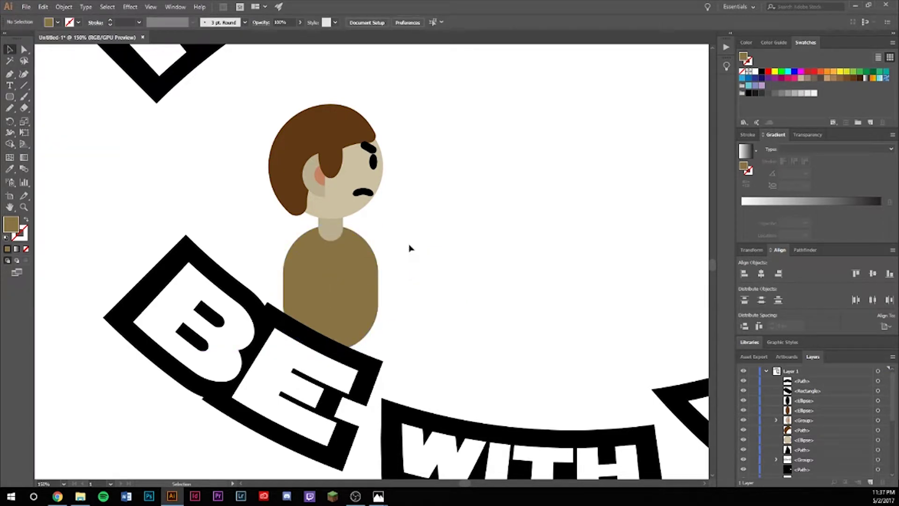
{"action": "key", "text": "Right"}
{"action": "left_click_drag", "start_coordinate": [474, 273], "coordinate": [474, 272]}
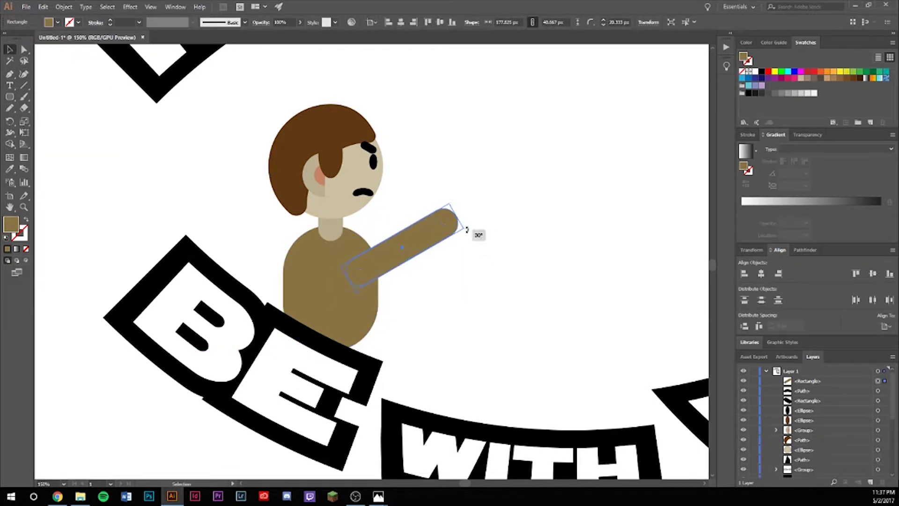
{"action": "left_click_drag", "start_coordinate": [467, 229], "coordinate": [418, 287]}
{"action": "key", "text": "a"}
{"action": "left_click", "coordinate": [412, 253]}
- Place the second arm and select the body and arms for a lighter brown swatch
{"action": "scroll", "coordinate": [412, 275], "scroll_direction": "up", "scroll_amount": 2}
{"action": "key", "text": "ctrl+1"}
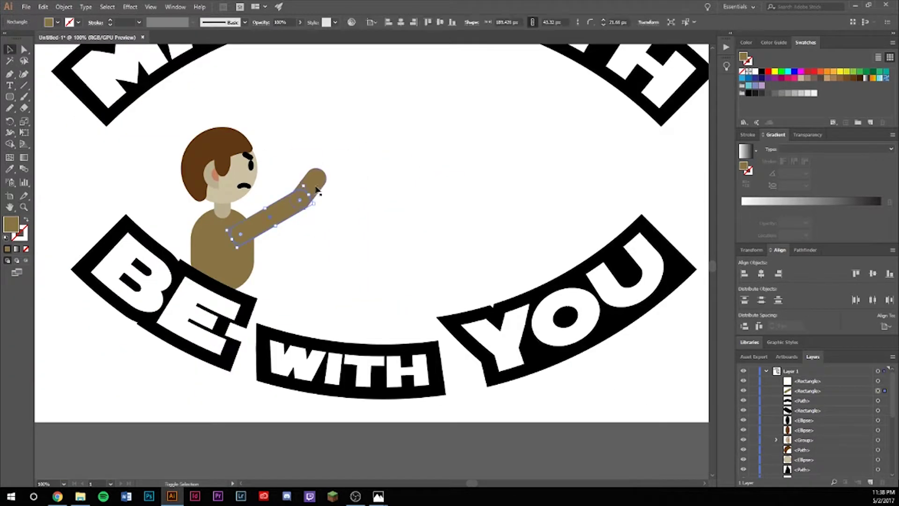
{"action": "left_click", "coordinate": [312, 223]}
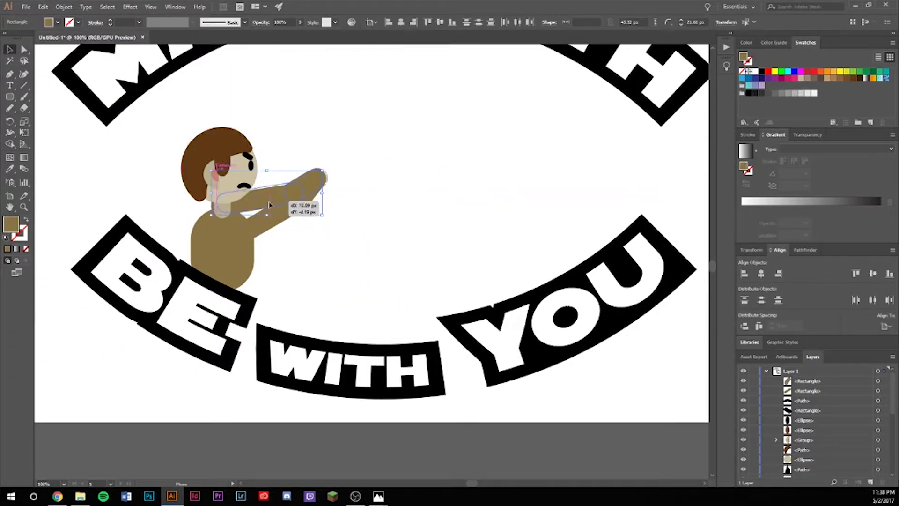
{"action": "left_click_drag", "start_coordinate": [271, 204], "coordinate": [271, 206]}
{"action": "left_click", "coordinate": [290, 211], "text": "shift"}
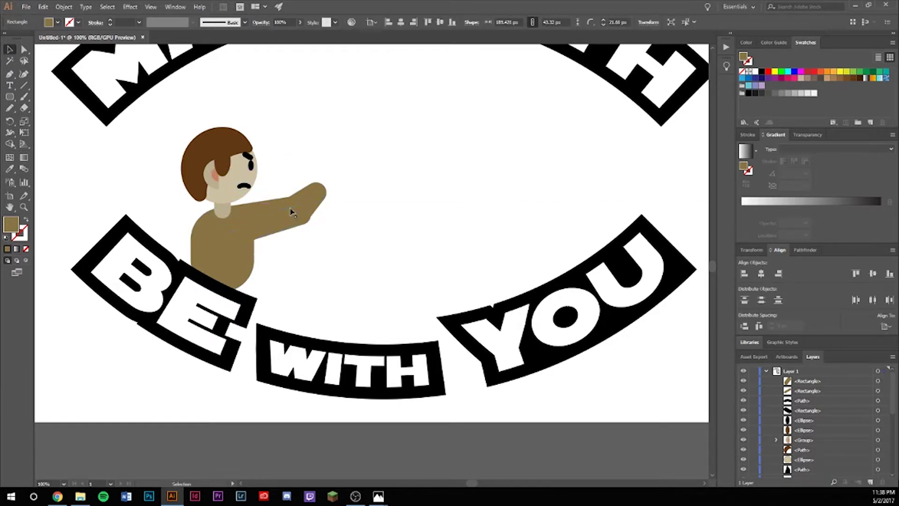
{"action": "left_click", "coordinate": [58, 22]}
{"action": "left_click", "coordinate": [94, 61]}
- Recolour the figure's body and arms a lighter brown and zoom in on the outstretched arm
{"action": "left_click", "coordinate": [223, 262], "text": "shift"}
{"action": "left_click", "coordinate": [57, 22]}
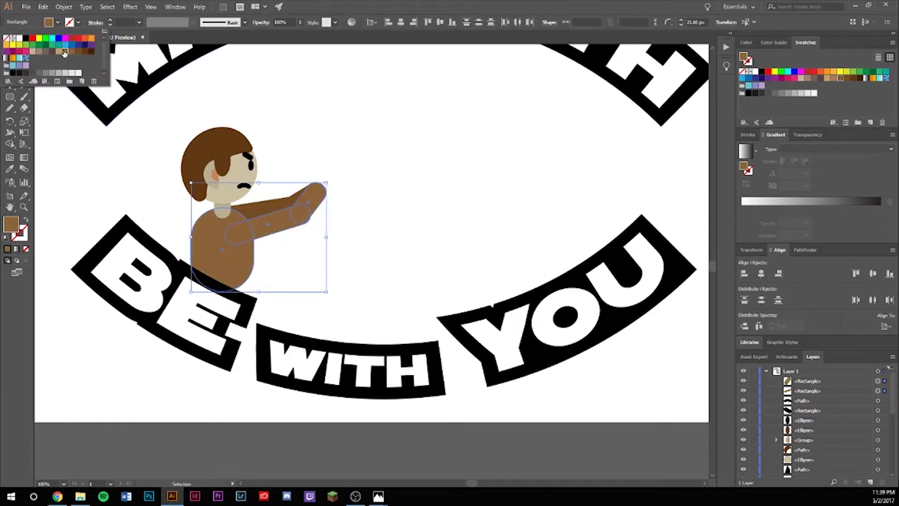
{"action": "left_click", "coordinate": [94, 61]}
{"action": "left_click", "coordinate": [360, 250]}
{"action": "key", "text": "a"}
{"action": "scroll", "coordinate": [322, 213], "scroll_direction": "up", "scroll_amount": 5, "text": "alt"}
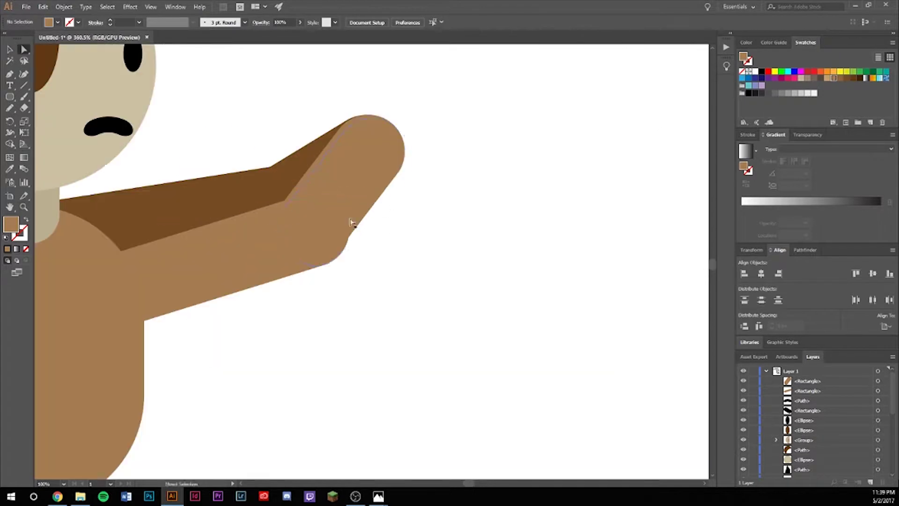
{"action": "scroll", "coordinate": [444, 214], "scroll_direction": "down", "scroll_amount": 3, "text": "alt"}
- Draw a dark grey rounded-rectangle hilt, darken the hand circle, and set the hilt onto the fist
{"action": "left_click_drag", "start_coordinate": [10, 97], "coordinate": [47, 108]}
{"action": "mouse_move", "coordinate": [346, 181]}
{"action": "left_mouse_down"}
{"action": "mouse_move", "coordinate": [374, 282]}
{"action": "mouse_move", "coordinate": [304, 259]}
{"action": "left_mouse_up"}
{"action": "double_click", "coordinate": [10, 224]}
{"action": "left_click", "coordinate": [144, 228]}
{"action": "key", "text": "Return"}
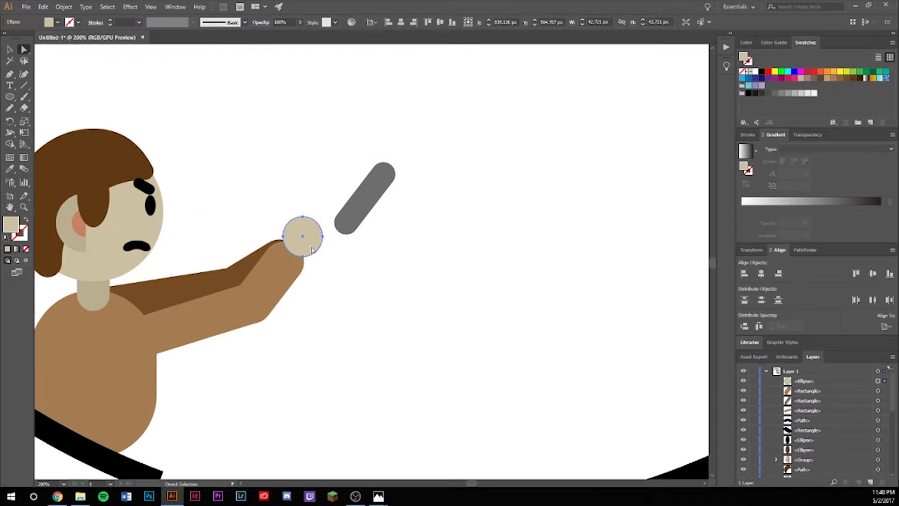
{"action": "double_click", "coordinate": [11, 224]}
{"action": "left_click", "coordinate": [363, 213]}
{"action": "left_click_drag", "start_coordinate": [355, 218], "coordinate": [312, 236]}
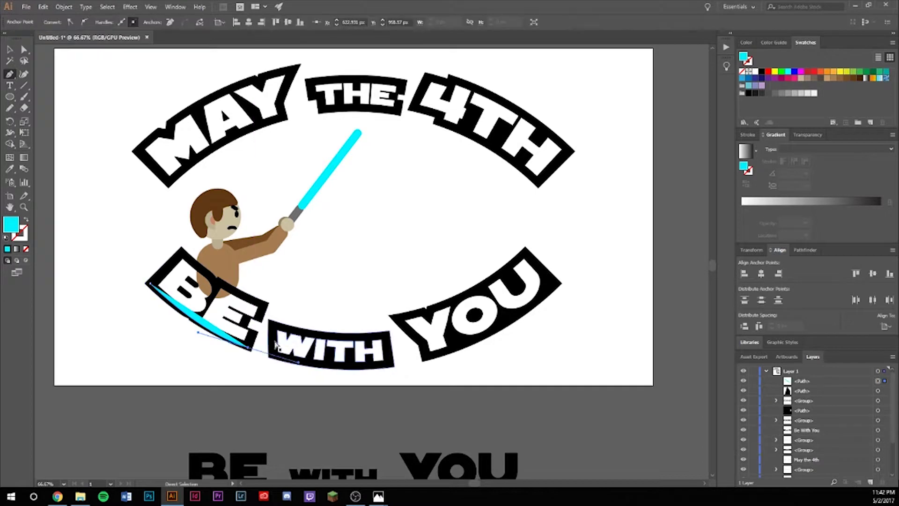
- Close the arm crease path with an eyedropped darker brown fill, then view at 100%
{"action": "left_click", "coordinate": [371, 241]}
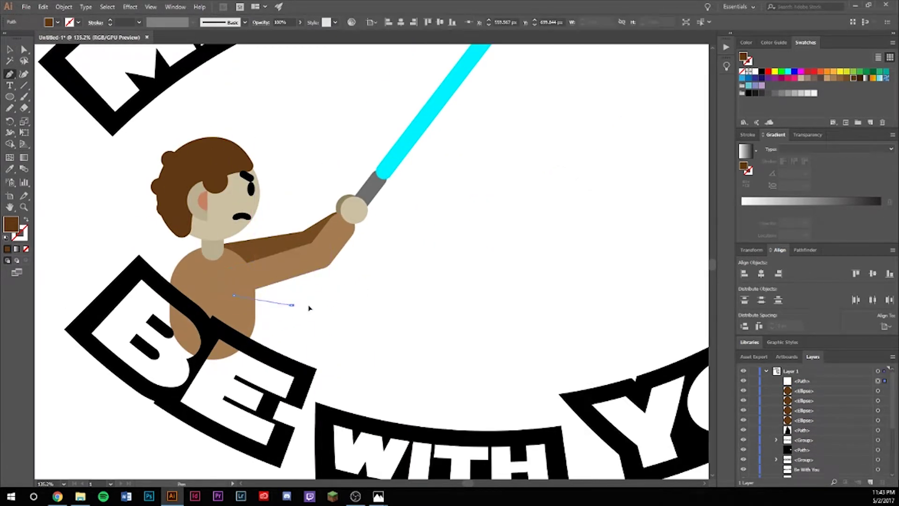
{"action": "key", "text": "i"}
{"action": "left_click", "coordinate": [274, 258]}
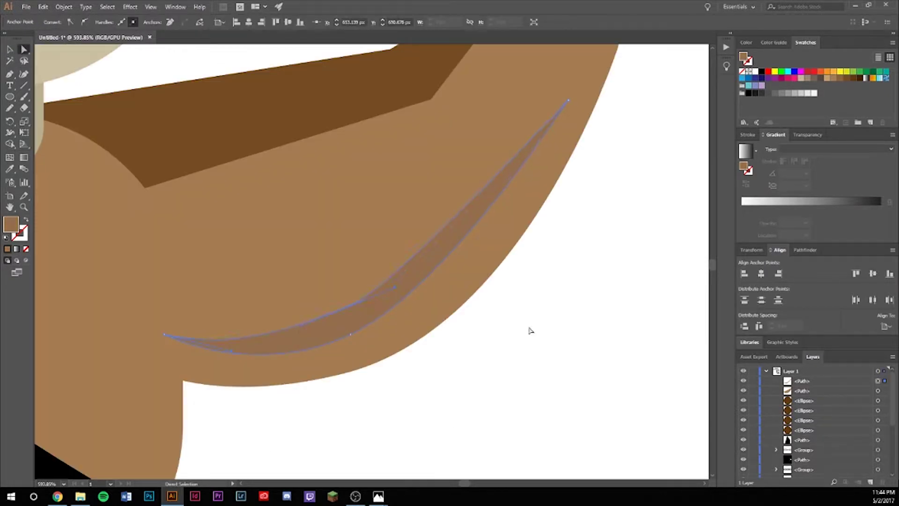
{"action": "key", "text": "ctrl+1"}
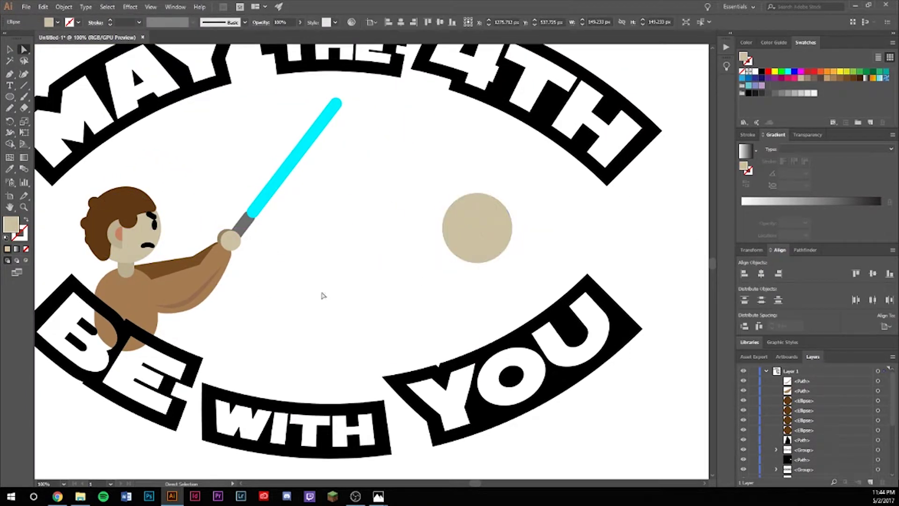
- Copy the ear onto the right figure's head and zoom in on that figure
{"action": "left_click_drag", "start_coordinate": [490, 246], "coordinate": [491, 246]}
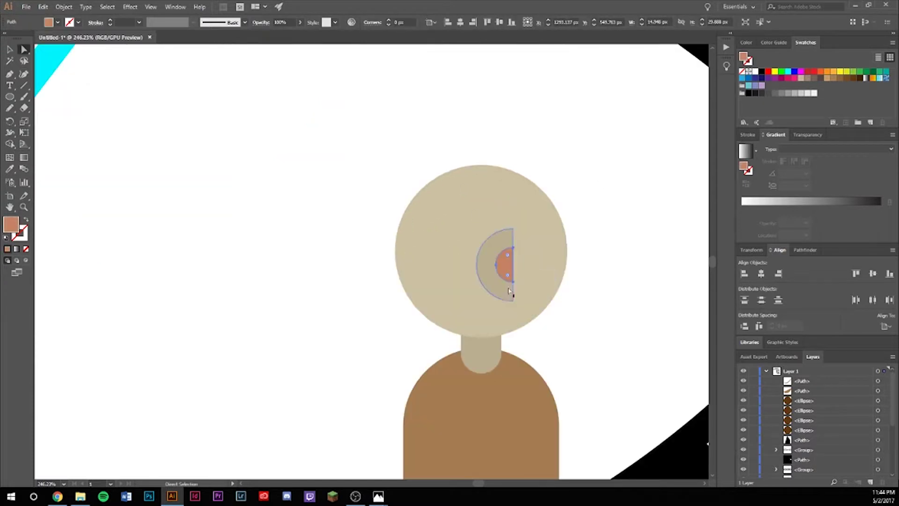
{"action": "right_click", "coordinate": [509, 281]}
{"action": "key", "text": "Escape"}
{"action": "left_click", "coordinate": [343, 280], "text": "alt"}
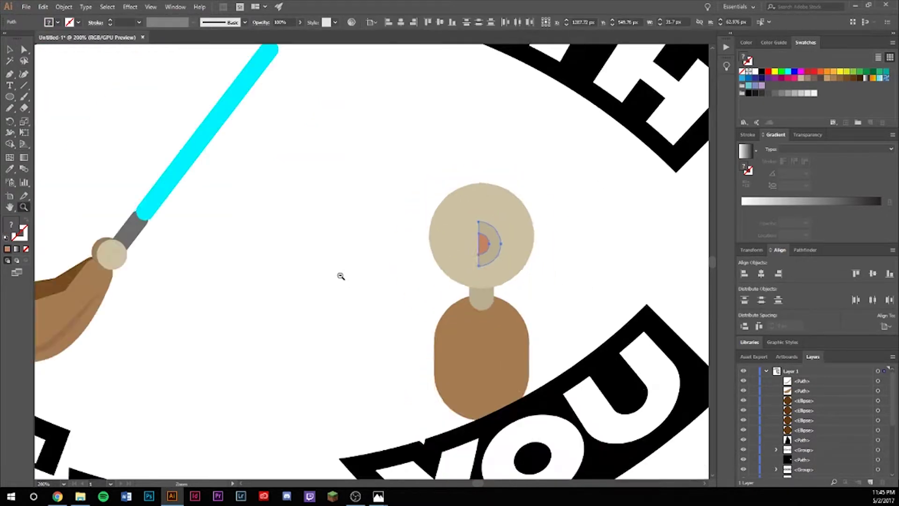
{"action": "right_click", "coordinate": [380, 274]}
{"action": "left_click", "coordinate": [401, 302]}
{"action": "left_click", "coordinate": [344, 276]}
{"action": "scroll", "coordinate": [397, 233], "scroll_direction": "up", "scroll_amount": 2}
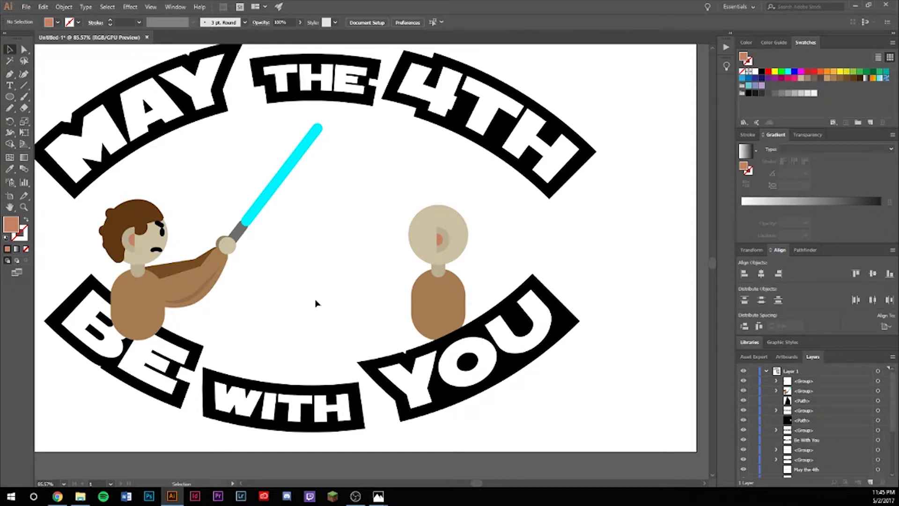
{"action": "scroll", "coordinate": [363, 259], "scroll_direction": "up", "scroll_amount": 3}
- Draw a head circle filled #d9a066 and delete an unwanted extra crescent
{"action": "left_click_drag", "start_coordinate": [546, 296], "coordinate": [548, 308]}
{"action": "double_click", "coordinate": [11, 223]}
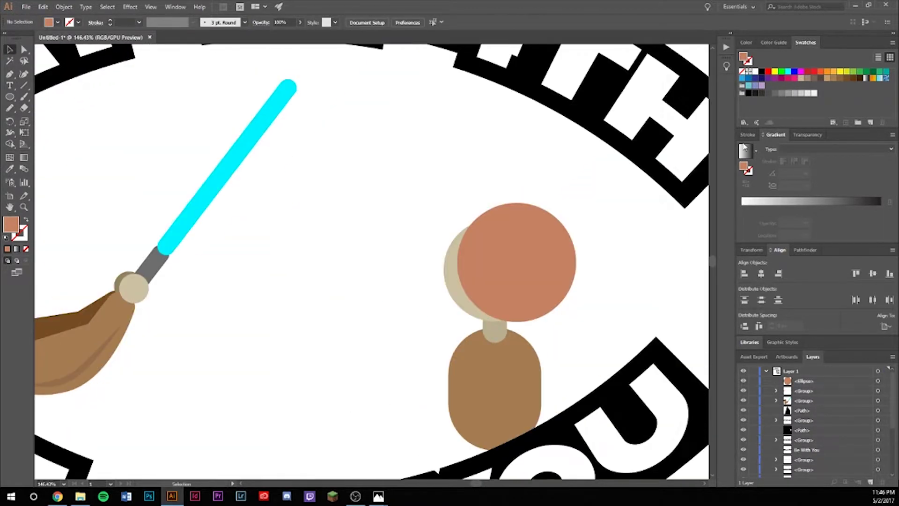
{"action": "type", "text": "d9a066"}
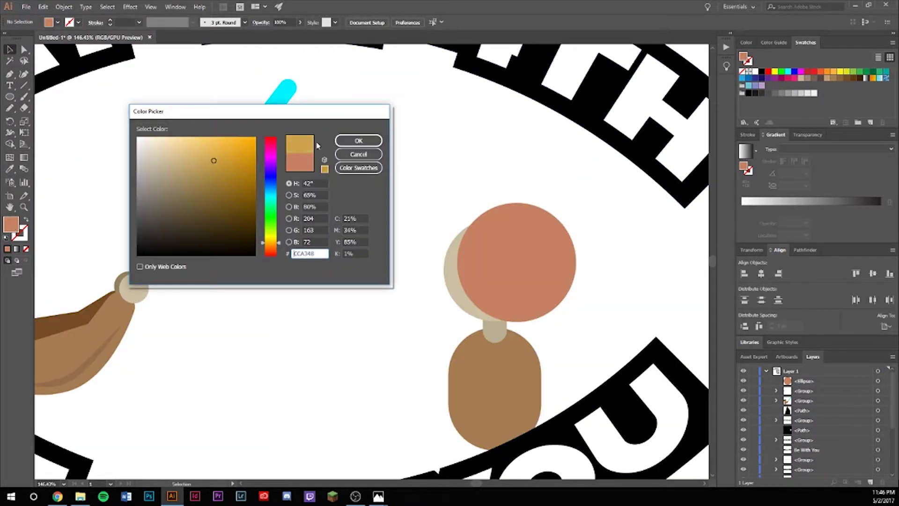
{"action": "left_click", "coordinate": [352, 140]}
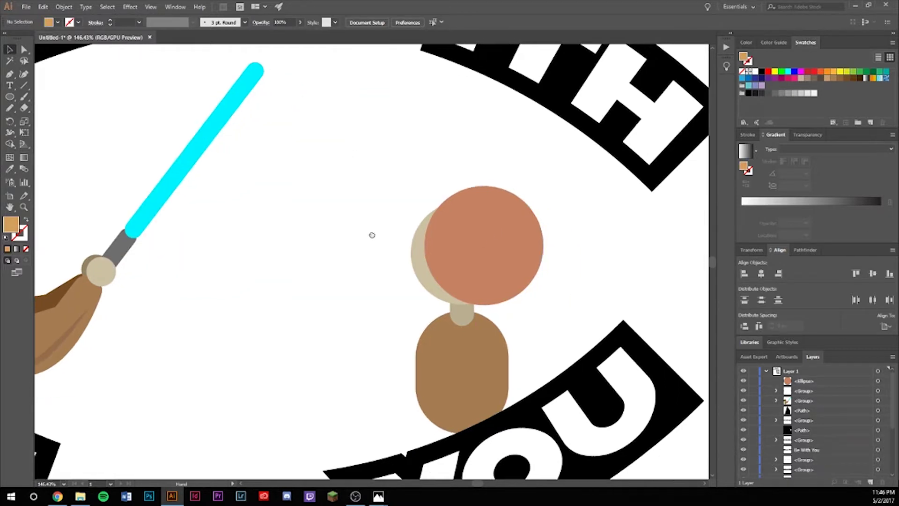
{"action": "left_click_drag", "start_coordinate": [379, 295], "coordinate": [491, 273]}
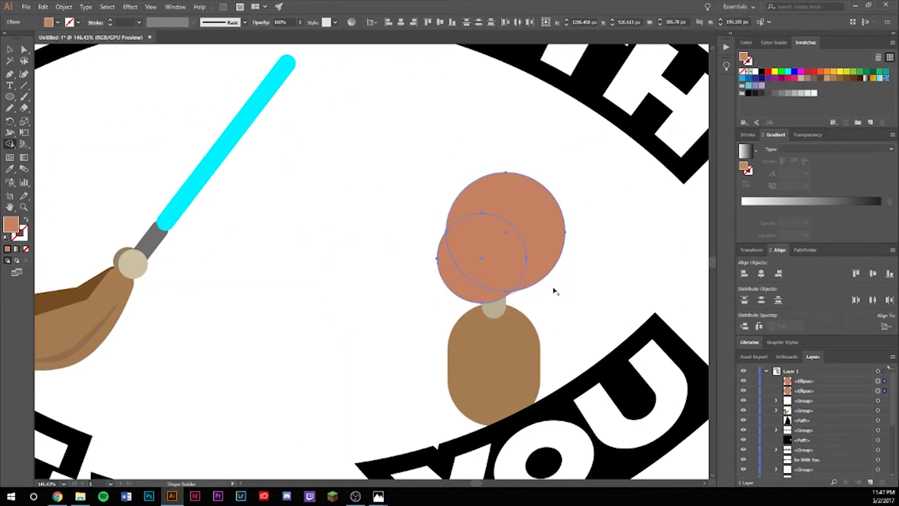
{"action": "key", "text": "Delete"}
- Draw a yellow #e8c46a ellipse over the lower face
{"action": "key", "text": "l"}
{"action": "left_click_drag", "start_coordinate": [438, 257], "coordinate": [486, 299]}
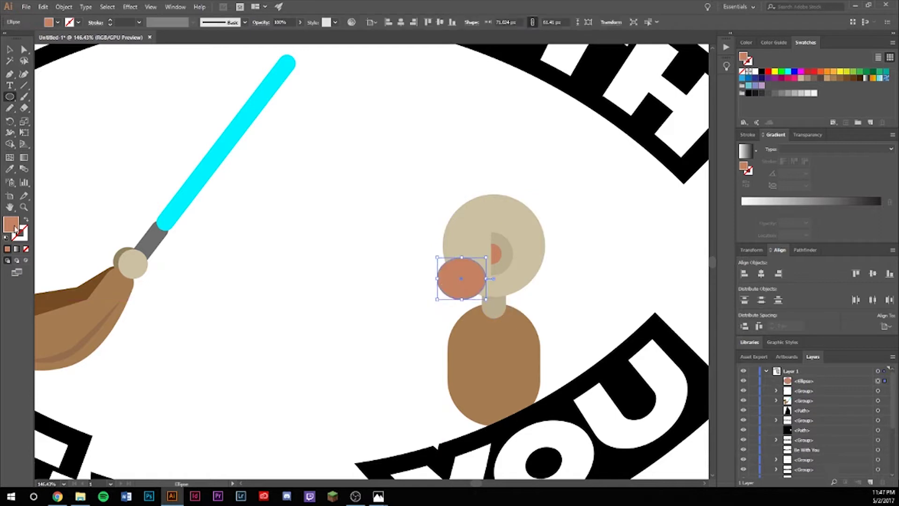
{"action": "double_click", "coordinate": [10, 223]}
{"action": "type", "text": "e8c46a"}
{"action": "key", "text": "Return"}
- Try merging the yellow pieces into hair with Shape Builder, then delete that hair path
{"action": "left_click_drag", "start_coordinate": [505, 221], "coordinate": [457, 304]}
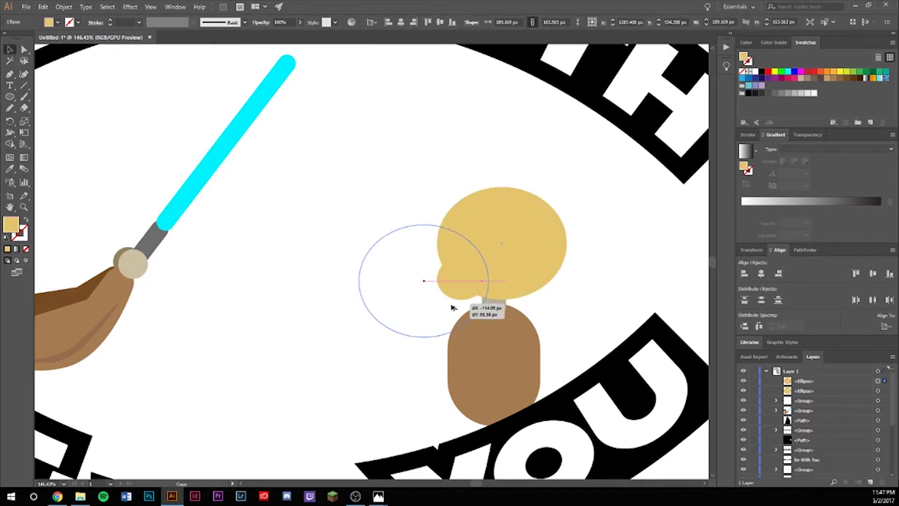
{"action": "key", "text": "shift+m"}
{"action": "left_click", "coordinate": [468, 277], "text": "alt"}
{"action": "key", "text": "a"}
{"action": "key", "text": "ctrl+shift+a"}
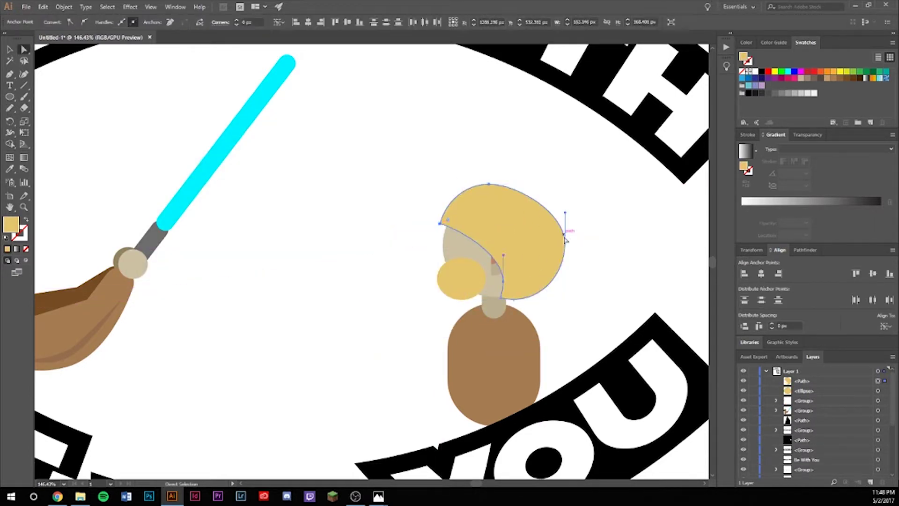
{"action": "left_click_drag", "start_coordinate": [567, 227], "coordinate": [582, 240]}
{"action": "key", "text": "Delete"}
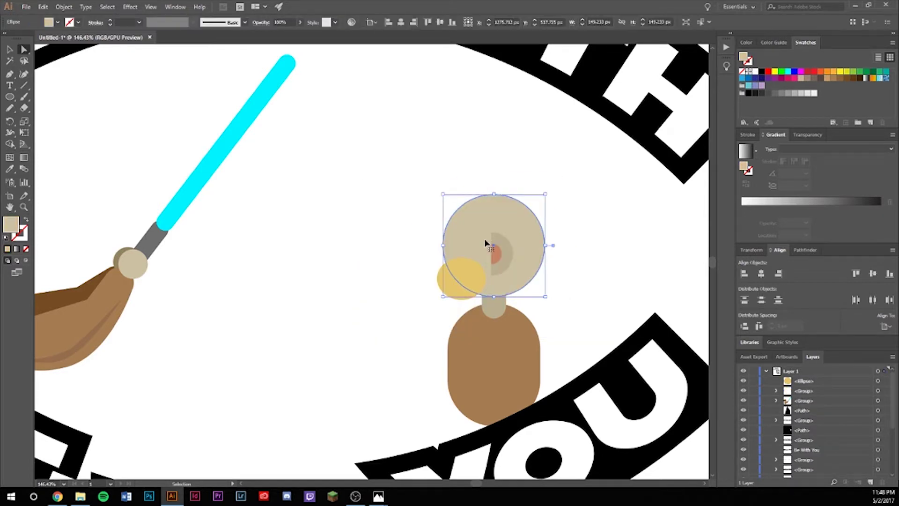
- Duplicate the head circle to cut a hair crescent, then undo back to two circles
{"action": "mouse_move", "coordinate": [546, 298]}
{"action": "left_mouse_down"}
{"action": "mouse_move", "coordinate": [471, 301]}
{"action": "mouse_move", "coordinate": [532, 267]}
{"action": "left_mouse_up"}
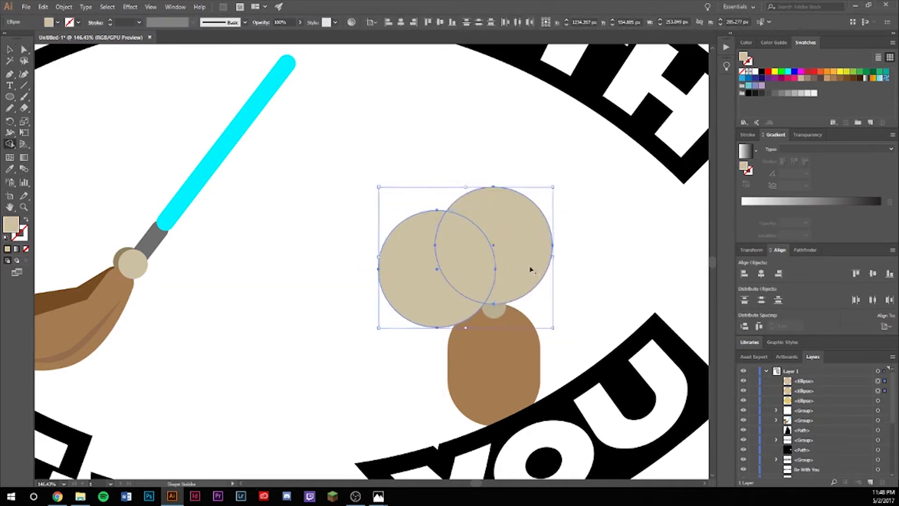
{"action": "left_click_drag", "start_coordinate": [490, 326], "coordinate": [487, 225]}
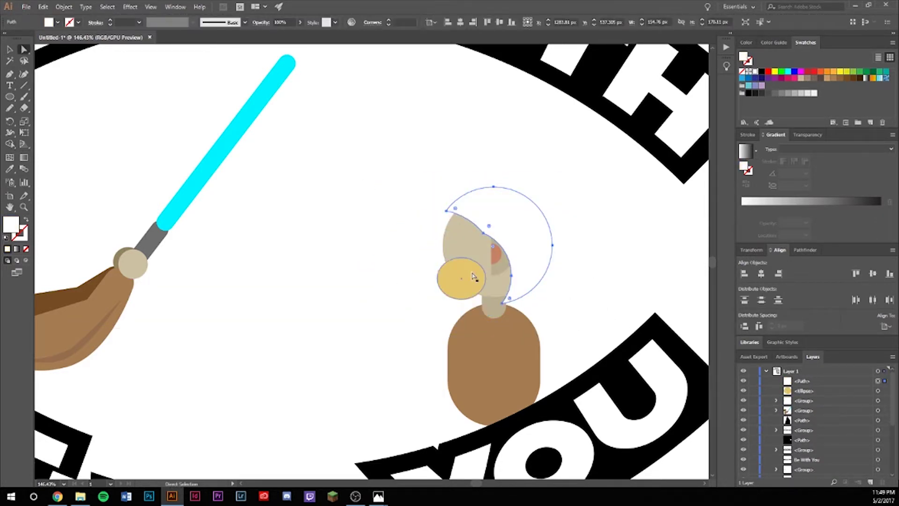
{"action": "scroll", "coordinate": [468, 234], "scroll_direction": "up", "scroll_amount": 2}
{"action": "key", "text": "a"}
{"action": "left_click", "coordinate": [440, 208]}
{"action": "key", "text": "ctrl+z"}
{"action": "key", "text": "ctrl+z"}
{"action": "key", "text": "ctrl+z"}
- Shrink the inner circle, subtract it to form the yellow hair crescent, and reshape its tip
{"action": "key", "text": "v"}
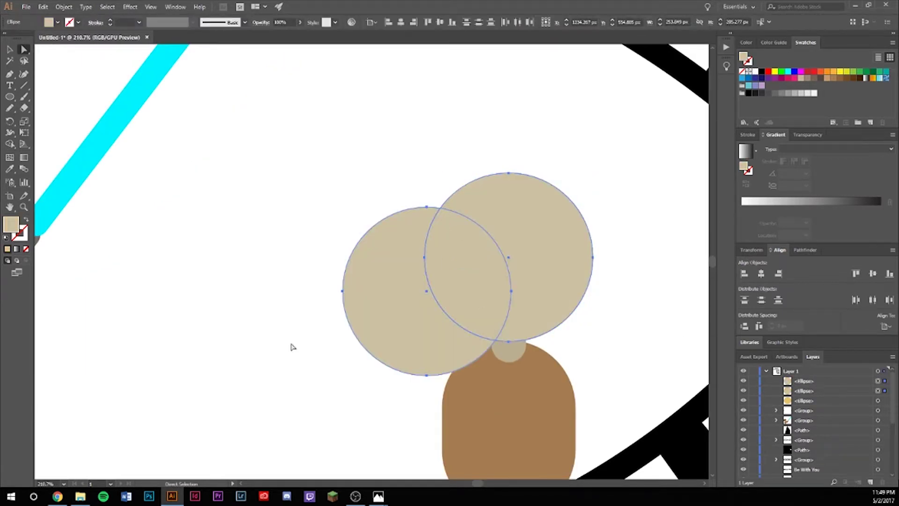
{"action": "mouse_move", "coordinate": [511, 369]}
{"action": "left_mouse_down"}
{"action": "mouse_move", "coordinate": [497, 352]}
{"action": "mouse_move", "coordinate": [564, 364]}
{"action": "left_mouse_up"}
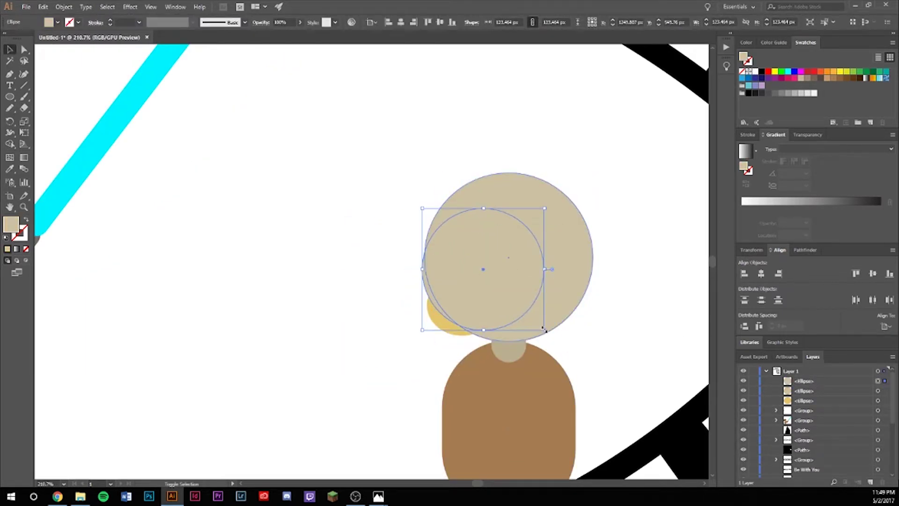
{"action": "left_click_drag", "start_coordinate": [544, 329], "coordinate": [558, 225]}
{"action": "left_click", "coordinate": [612, 287]}
{"action": "left_click_drag", "start_coordinate": [612, 287], "coordinate": [487, 331]}
{"action": "key", "text": "shift+m"}
{"action": "left_click", "coordinate": [488, 281], "text": "alt"}
{"action": "key", "text": "a"}
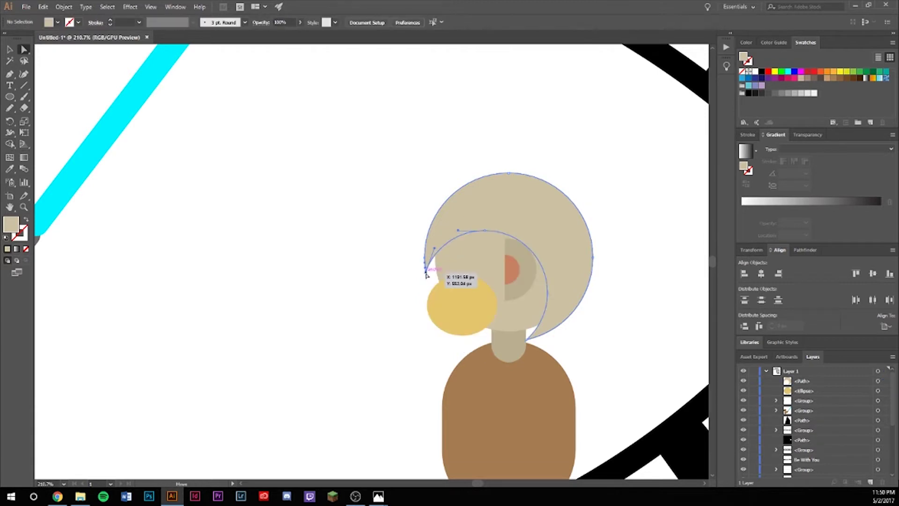
{"action": "left_click_drag", "start_coordinate": [553, 208], "coordinate": [561, 321]}
- Draw a small black ellipse on the face, sampling black from existing features
{"action": "left_click", "coordinate": [536, 279]}
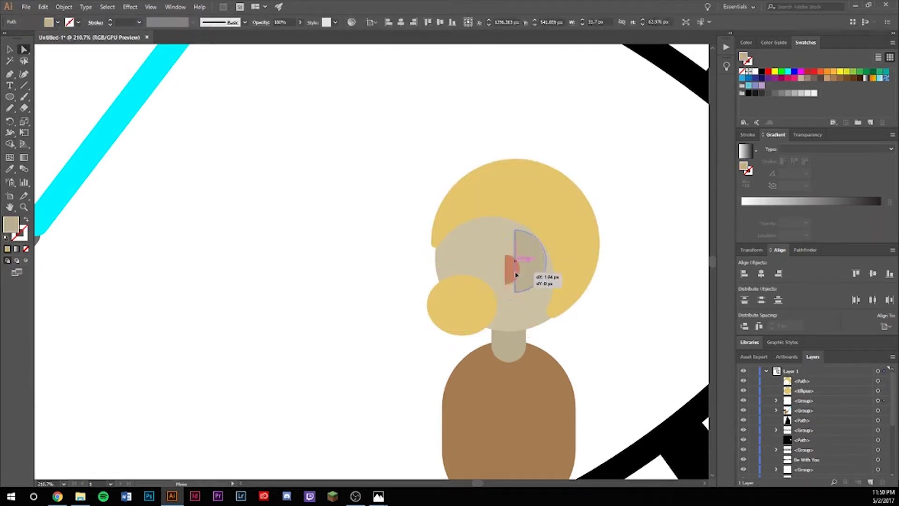
{"action": "key", "text": "l"}
{"action": "left_click_drag", "start_coordinate": [331, 238], "coordinate": [342, 275]}
{"action": "key", "text": "i"}
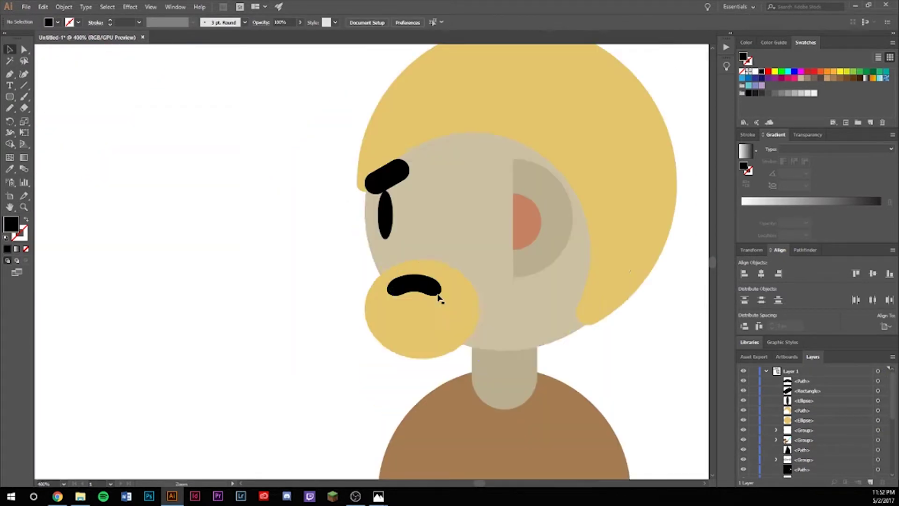
- Stretch and tilt the black frowning mouth, then draw a yellow beard circle near the ear
{"action": "left_click", "coordinate": [437, 296]}
{"action": "mouse_move", "coordinate": [479, 308]}
{"action": "left_mouse_down"}
{"action": "mouse_move", "coordinate": [451, 313]}
{"action": "mouse_move", "coordinate": [440, 283]}
{"action": "left_mouse_up"}
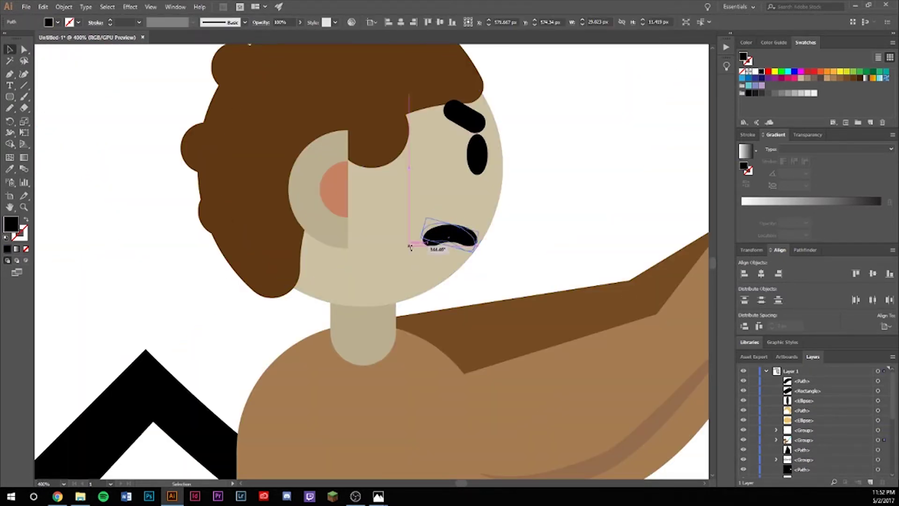
{"action": "left_click_drag", "start_coordinate": [495, 228], "coordinate": [497, 230]}
{"action": "key", "text": "ctrl+shift+a"}
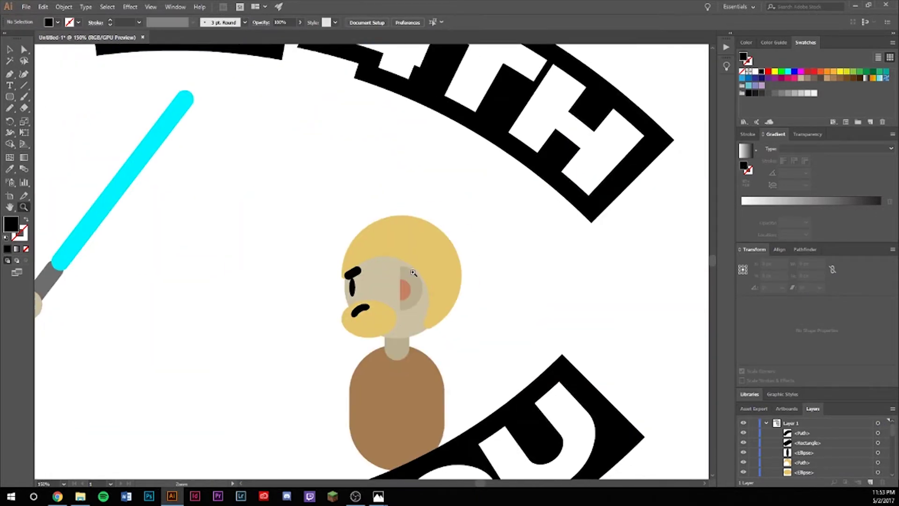
{"action": "left_click", "coordinate": [413, 272]}
{"action": "left_click_drag", "start_coordinate": [351, 220], "coordinate": [512, 381]}
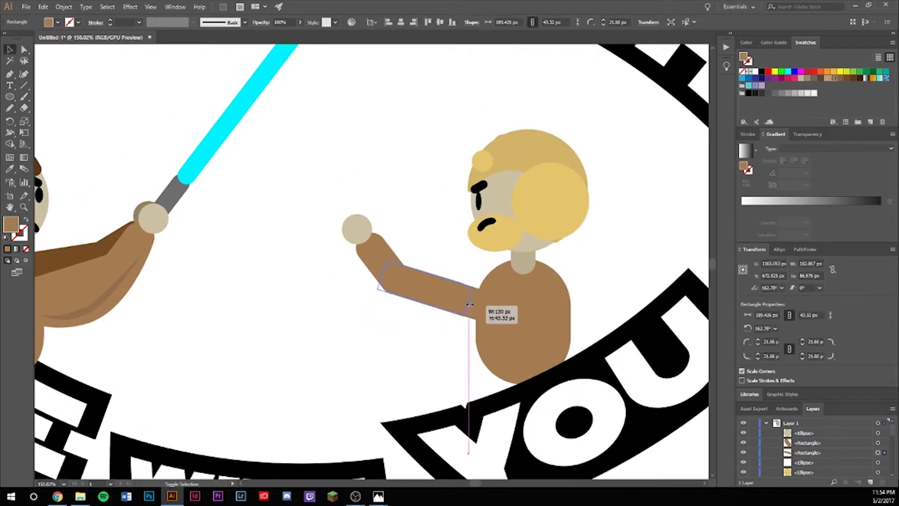
- Rotate the arm pieces about 19 degrees, add a brown rounded forearm, and delete a stray tan rectangle
{"action": "mouse_move", "coordinate": [469, 305]}
{"action": "left_mouse_down"}
{"action": "mouse_move", "coordinate": [462, 315]}
{"action": "mouse_move", "coordinate": [478, 297]}
{"action": "left_mouse_up"}
{"action": "left_click_drag", "start_coordinate": [371, 297], "coordinate": [457, 342]}
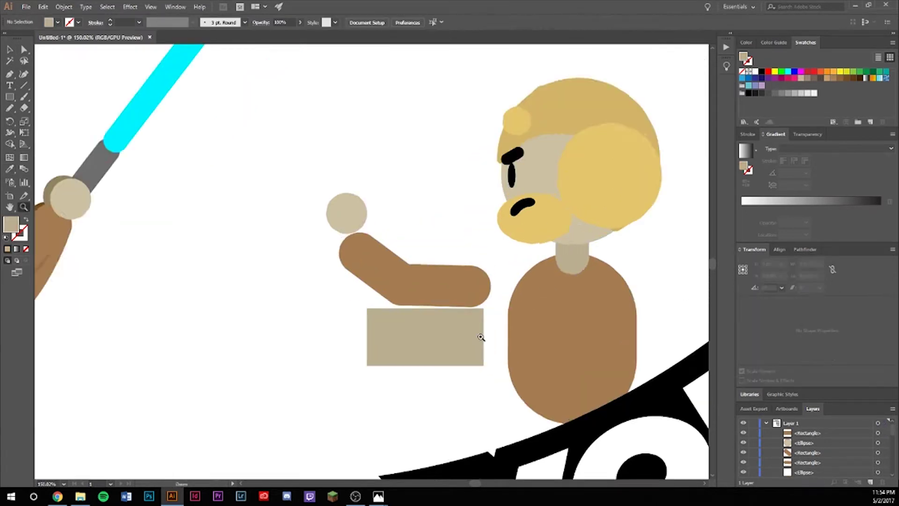
{"action": "left_click", "coordinate": [10, 97]}
{"action": "left_click", "coordinate": [68, 108]}
{"action": "left_click_drag", "start_coordinate": [551, 332], "coordinate": [435, 267]}
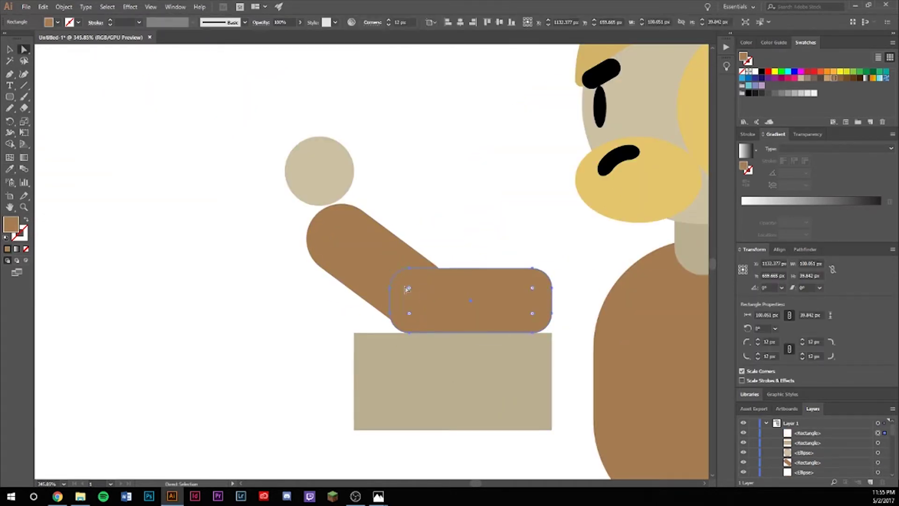
{"action": "key", "text": "v"}
{"action": "scroll", "coordinate": [326, 186], "scroll_direction": "down", "scroll_amount": 3}
{"action": "left_click", "coordinate": [475, 299]}
{"action": "key", "text": "Delete"}
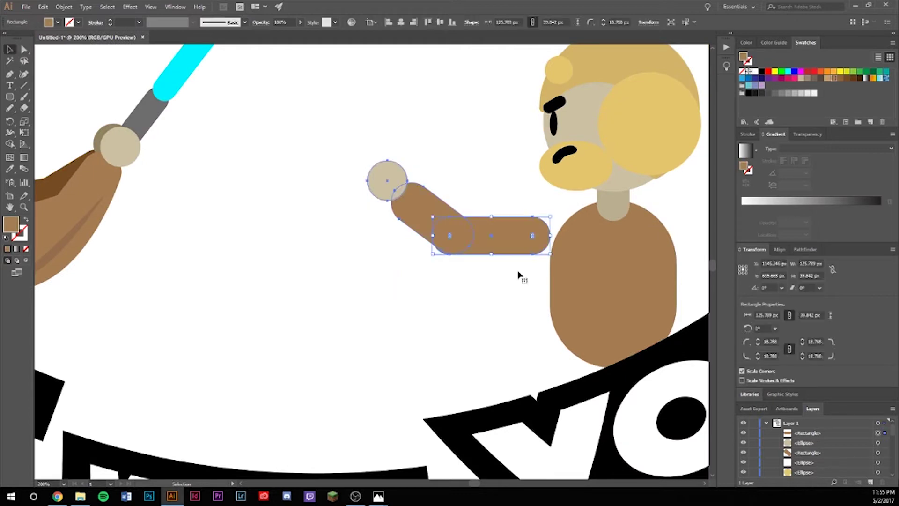
- Select all the arm pieces and nudge them slightly, undoing a too-large upward move
{"action": "scroll", "coordinate": [521, 275], "scroll_direction": "up", "scroll_amount": 2}
{"action": "left_click_drag", "start_coordinate": [585, 227], "coordinate": [394, 331]}
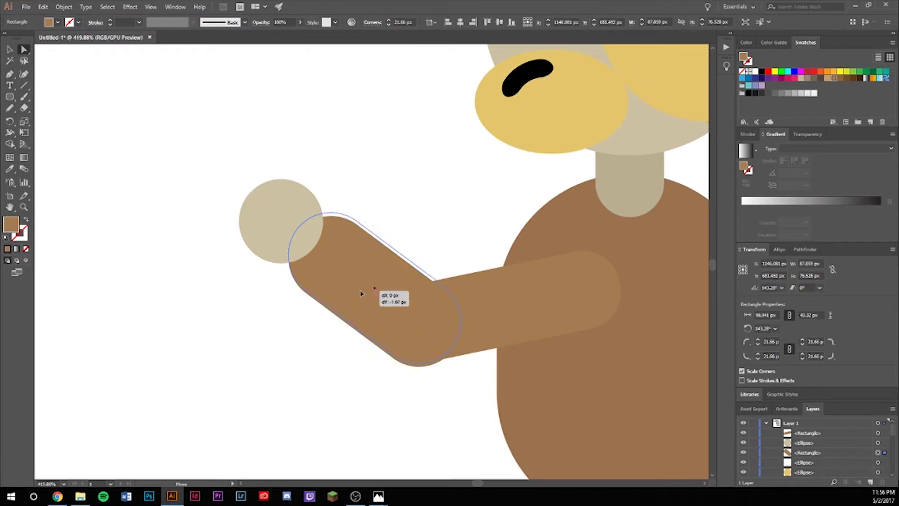
{"action": "left_click_drag", "start_coordinate": [361, 294], "coordinate": [361, 290]}
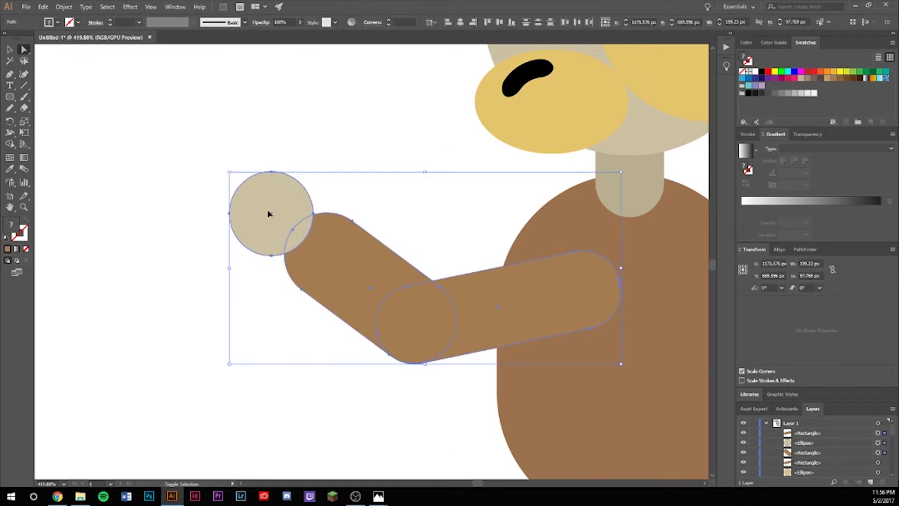
{"action": "left_click_drag", "start_coordinate": [497, 299], "coordinate": [497, 238]}
{"action": "key", "text": "ctrl+z"}
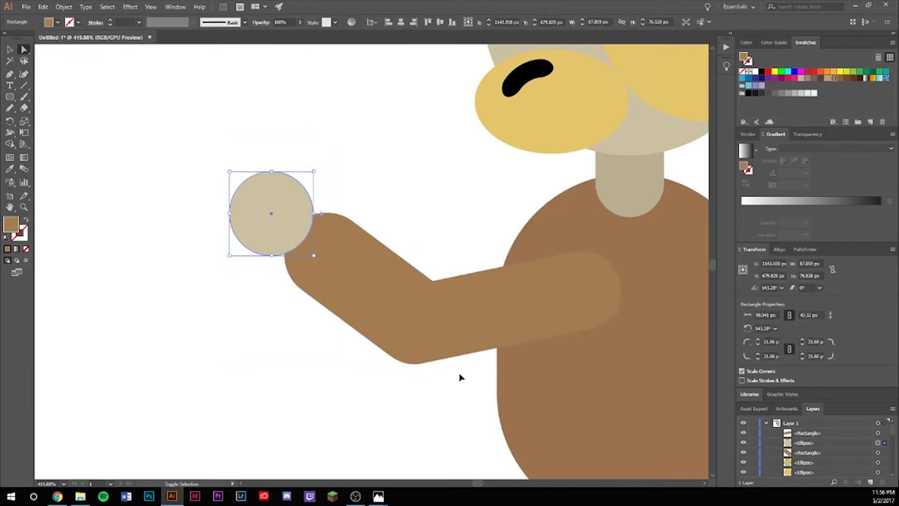
{"action": "scroll", "coordinate": [500, 288], "scroll_direction": "down", "scroll_amount": 5}
{"action": "mouse_move", "coordinate": [408, 330]}
{"action": "left_mouse_down"}
{"action": "mouse_move", "coordinate": [408, 316]}
{"action": "mouse_move", "coordinate": [412, 328]}
{"action": "left_mouse_up"}
- Shift the hand circle and arm slightly up and right toward the opponent
{"action": "key", "text": "a"}
{"action": "scroll", "coordinate": [360, 300], "scroll_direction": "up", "scroll_amount": 4}
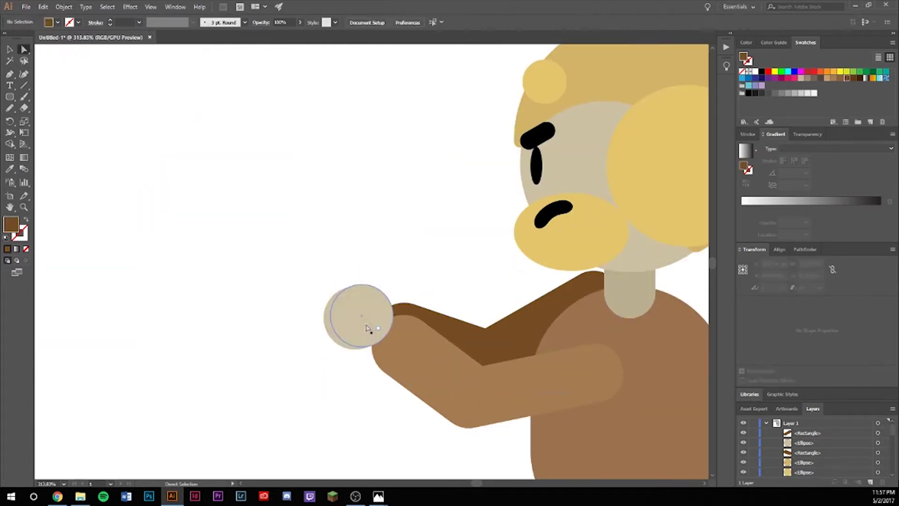
{"action": "left_click", "coordinate": [533, 335]}
{"action": "key", "text": "v"}
{"action": "left_click_drag", "start_coordinate": [482, 346], "coordinate": [491, 342]}
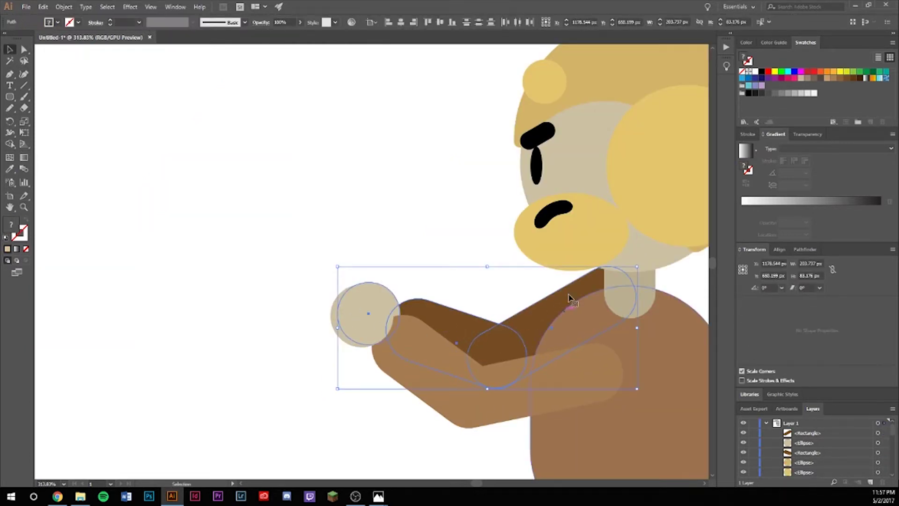
{"action": "left_click", "coordinate": [550, 325]}
{"action": "scroll", "coordinate": [550, 325], "scroll_direction": "down", "scroll_amount": 3}
{"action": "scroll", "coordinate": [467, 357], "scroll_direction": "down", "scroll_amount": 3}
- Copy and reflect the cyan lightsaber, moving its grey hilt into the blonde duelist's hand
{"action": "key", "text": "a"}
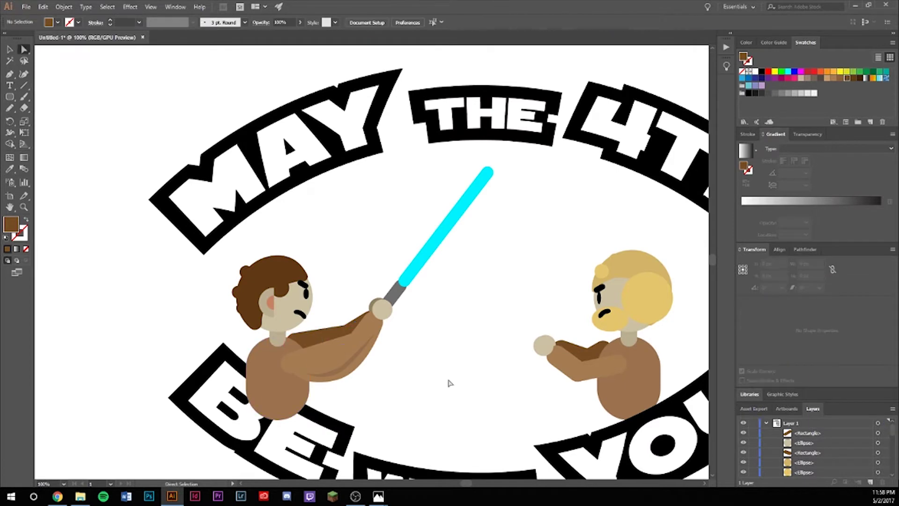
{"action": "scroll", "coordinate": [449, 382], "scroll_direction": "up", "scroll_amount": 2}
{"action": "left_click", "coordinate": [284, 303]}
{"action": "mouse_move", "coordinate": [315, 275]}
{"action": "left_mouse_down"}
{"action": "mouse_move", "coordinate": [388, 286]}
{"action": "mouse_move", "coordinate": [421, 262]}
{"action": "left_mouse_up"}
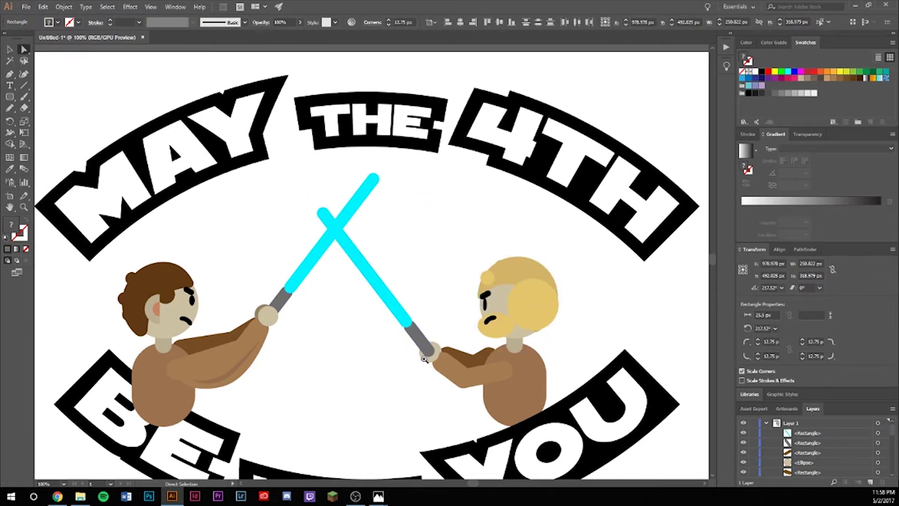
{"action": "scroll", "coordinate": [396, 315], "scroll_direction": "up", "scroll_amount": 4}
{"action": "left_click_drag", "start_coordinate": [440, 364], "coordinate": [444, 362]}
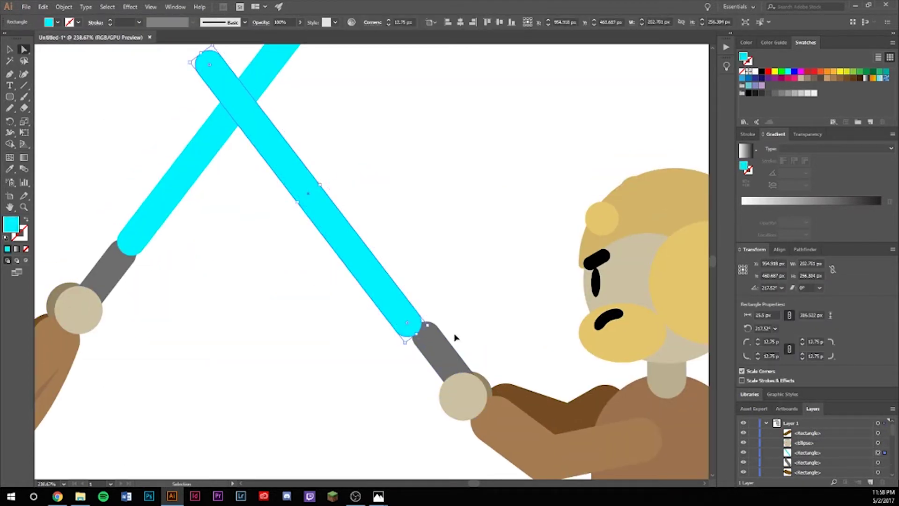
{"action": "scroll", "coordinate": [454, 327], "scroll_direction": "down", "scroll_amount": 5}
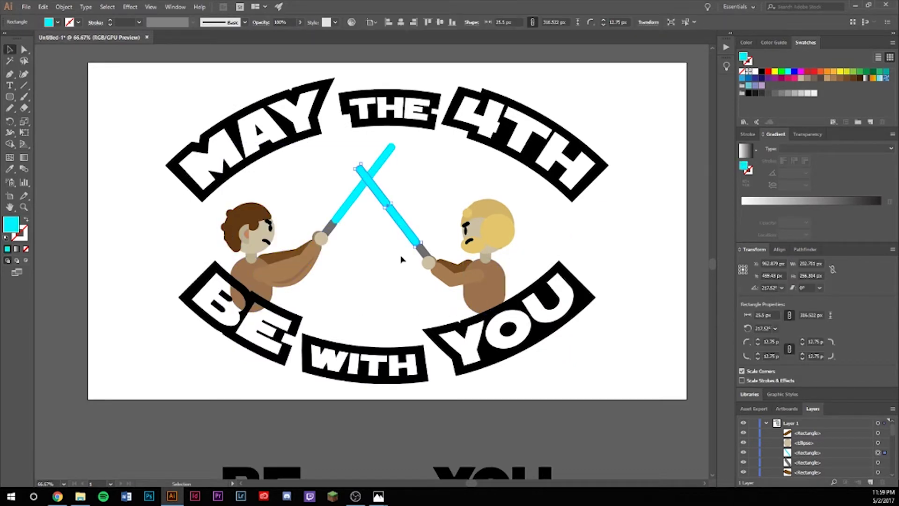
{"action": "scroll", "coordinate": [401, 259], "scroll_direction": "up", "scroll_amount": 3}
{"action": "key", "text": "a"}
{"action": "left_click", "coordinate": [476, 326]}
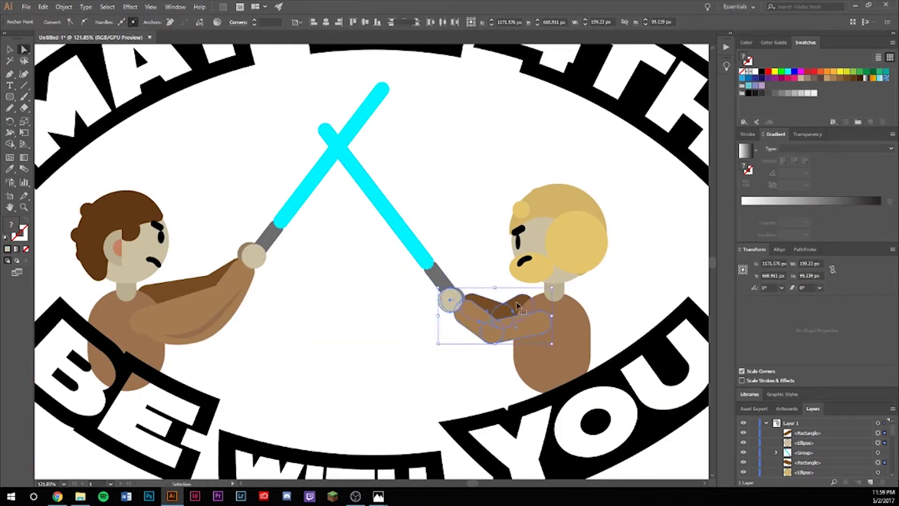
- Clear the selection and pick out the blonde duelist's shapes and hair ellipse
{"action": "key", "text": "ctrl+shift+a"}
{"action": "left_click", "coordinate": [561, 295]}
{"action": "key", "text": "ctrl+shift+a"}
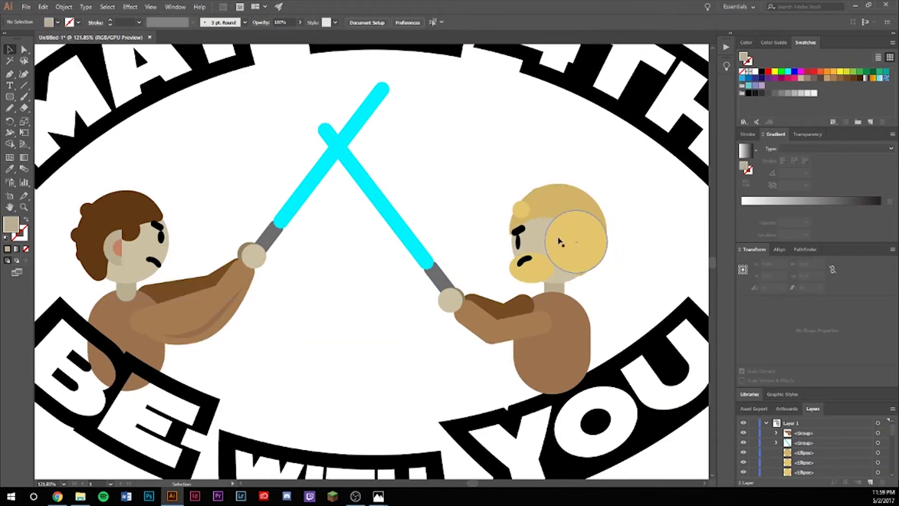
{"action": "key", "text": "a"}
{"action": "left_click", "coordinate": [580, 239]}
{"action": "key", "text": "ctrl+shift+a"}
{"action": "scroll", "coordinate": [534, 292], "scroll_direction": "up", "scroll_amount": 5}
{"action": "scroll", "coordinate": [592, 265], "scroll_direction": "down", "scroll_amount": 3}
{"action": "scroll", "coordinate": [382, 281], "scroll_direction": "down", "scroll_amount": 2}
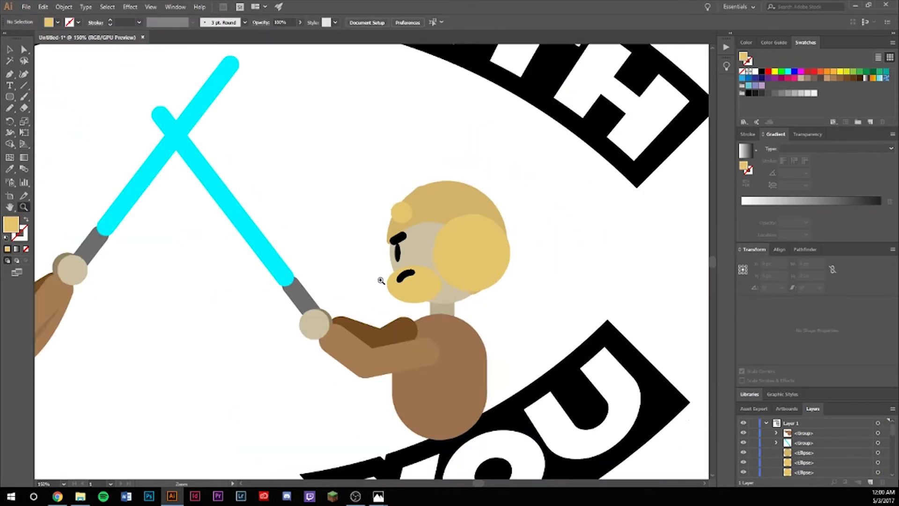
{"action": "scroll", "coordinate": [381, 281], "scroll_direction": "down", "scroll_amount": 1}
- Regroup the blonde duelist's forearm with the torso, then ungroup the arm and torso
{"action": "left_click", "coordinate": [459, 304]}
{"action": "right_click", "coordinate": [497, 315]}
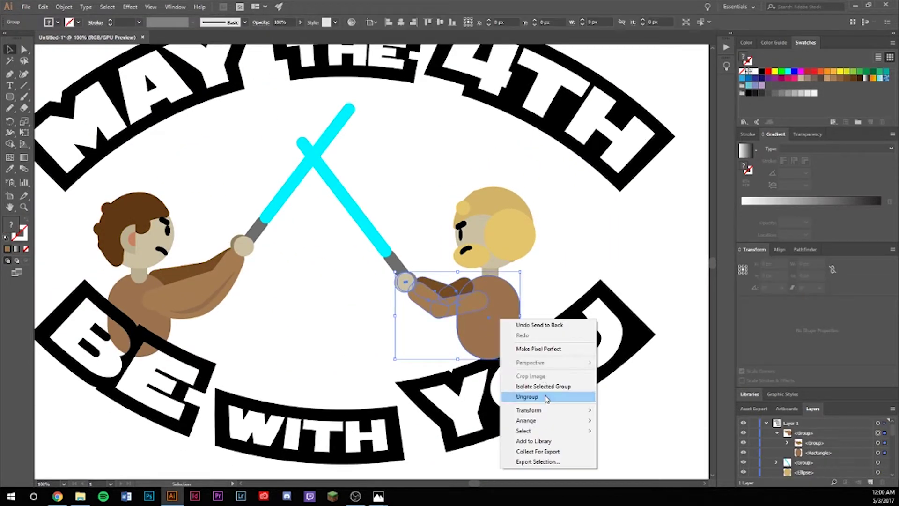
{"action": "left_click", "coordinate": [517, 395]}
{"action": "left_click", "coordinate": [412, 295]}
{"action": "key", "text": "ctrl+z"}
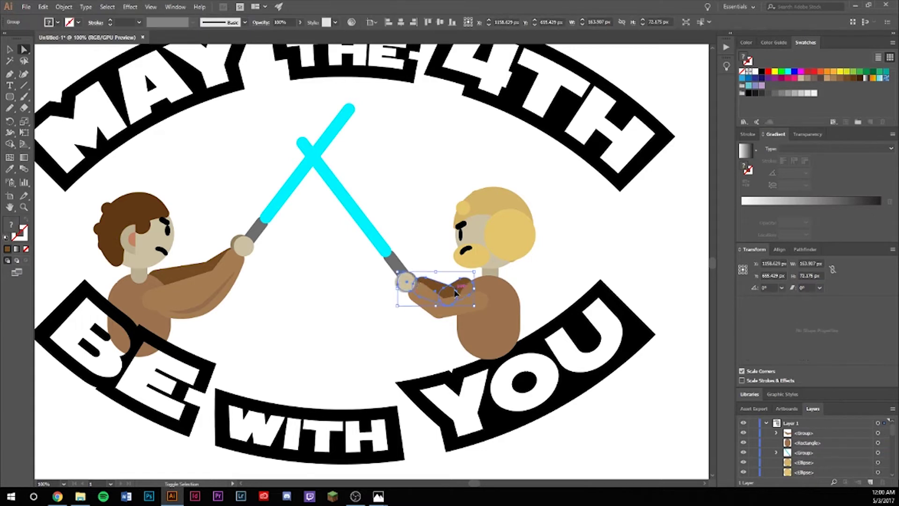
{"action": "key", "text": "ctrl+g"}
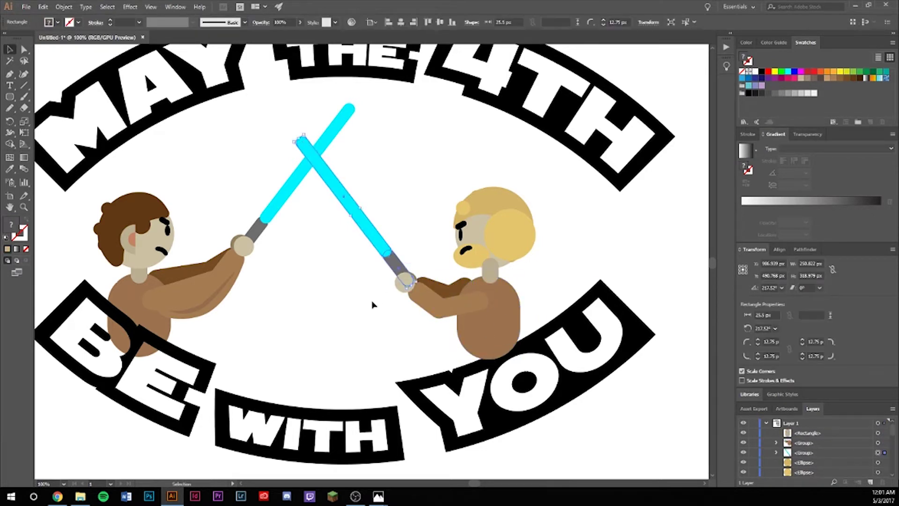
{"action": "right_click", "coordinate": [465, 281]}
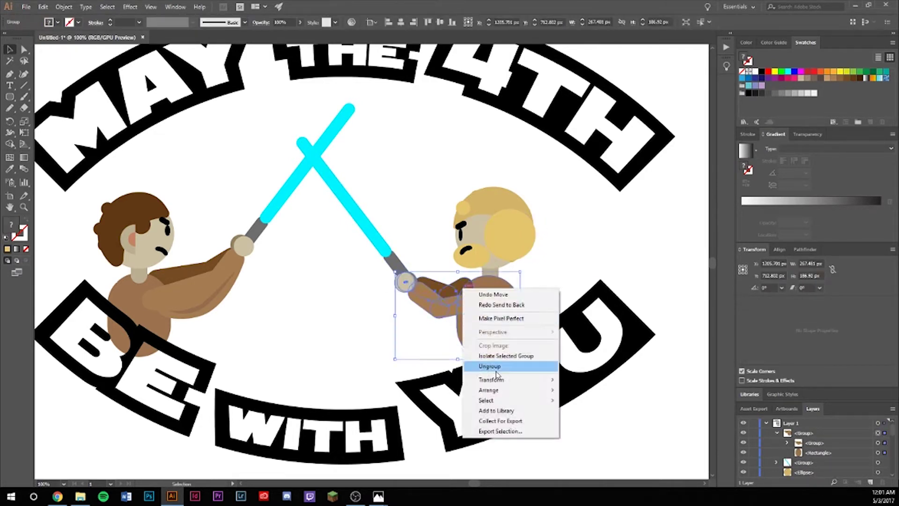
{"action": "left_click", "coordinate": [485, 361]}
- Select the blonde duelist's head shapes and shift them about 25 px left
{"action": "scroll", "coordinate": [399, 267], "scroll_direction": "up", "scroll_amount": 4}
{"action": "left_click_drag", "start_coordinate": [471, 307], "coordinate": [177, 279]}
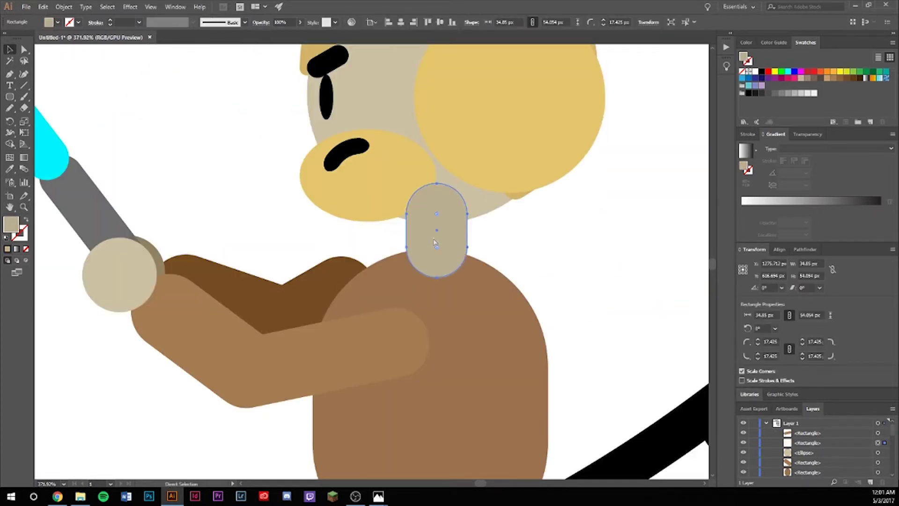
{"action": "left_click", "coordinate": [429, 283]}
{"action": "key", "text": "a"}
{"action": "scroll", "coordinate": [457, 142], "scroll_direction": "up", "scroll_amount": 3}
{"action": "scroll", "coordinate": [457, 142], "scroll_direction": "down", "scroll_amount": 3}
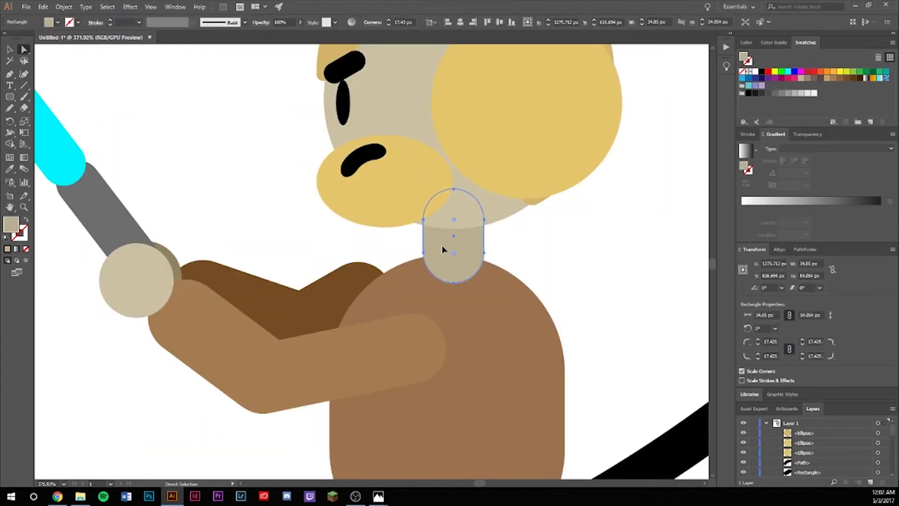
{"action": "key", "text": "v"}
{"action": "left_click", "coordinate": [448, 276]}
{"action": "left_click_drag", "start_coordinate": [408, 288], "coordinate": [397, 289]}
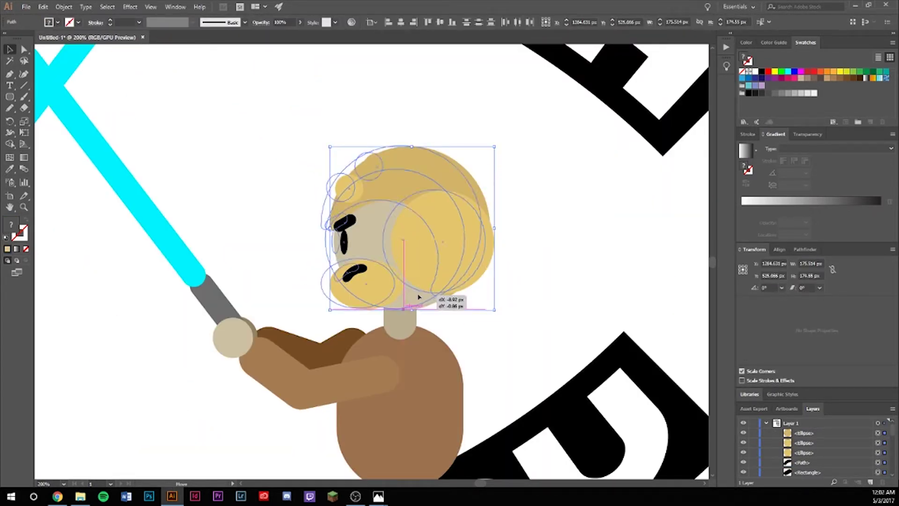
{"action": "key", "text": "ctrl+0"}
- Select both characters and centre them horizontally on the artboard
{"action": "scroll", "coordinate": [367, 270], "scroll_direction": "up", "scroll_amount": 3}
{"action": "left_click", "coordinate": [367, 271]}
{"action": "key", "text": "ctrl+0"}
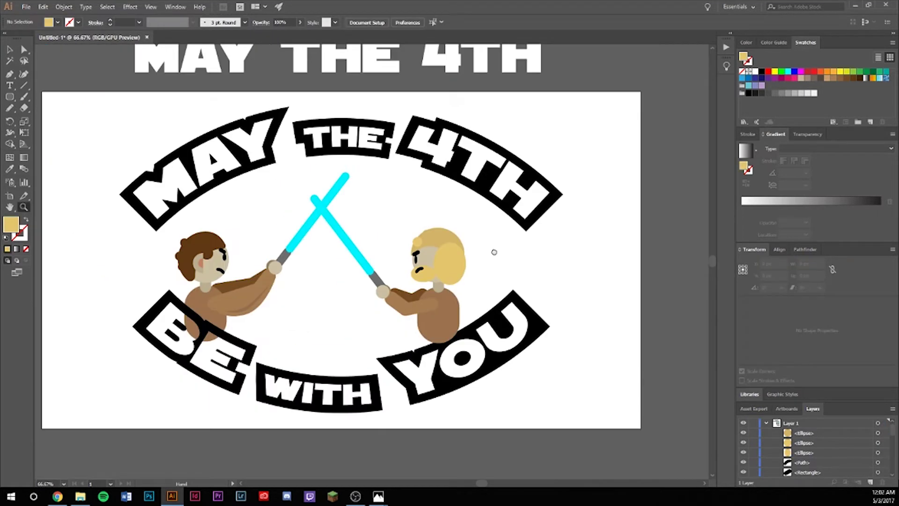
{"action": "left_click_drag", "start_coordinate": [539, 197], "coordinate": [407, 304]}
{"action": "key", "text": "ctrl+z"}
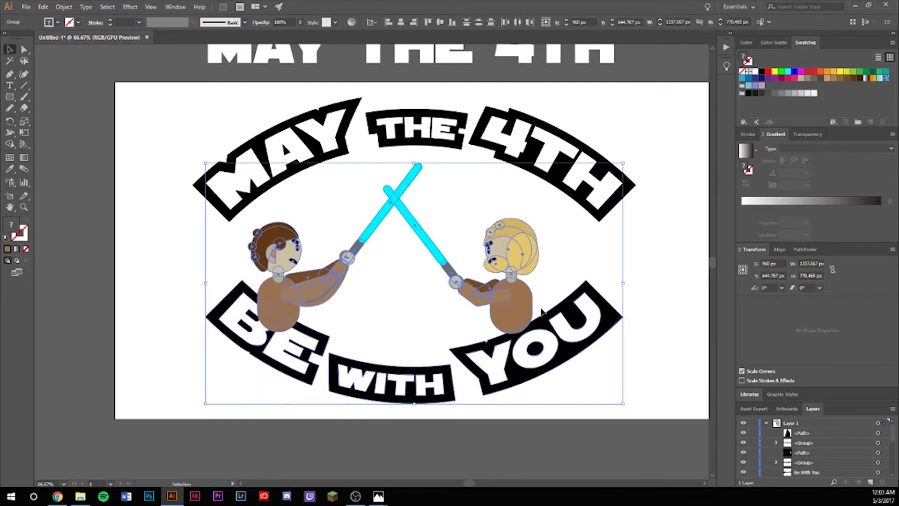
{"action": "left_click", "coordinate": [402, 24]}
- Select both cyan saber blades as individual paths
{"action": "scroll", "coordinate": [370, 181], "scroll_direction": "down", "scroll_amount": 1}
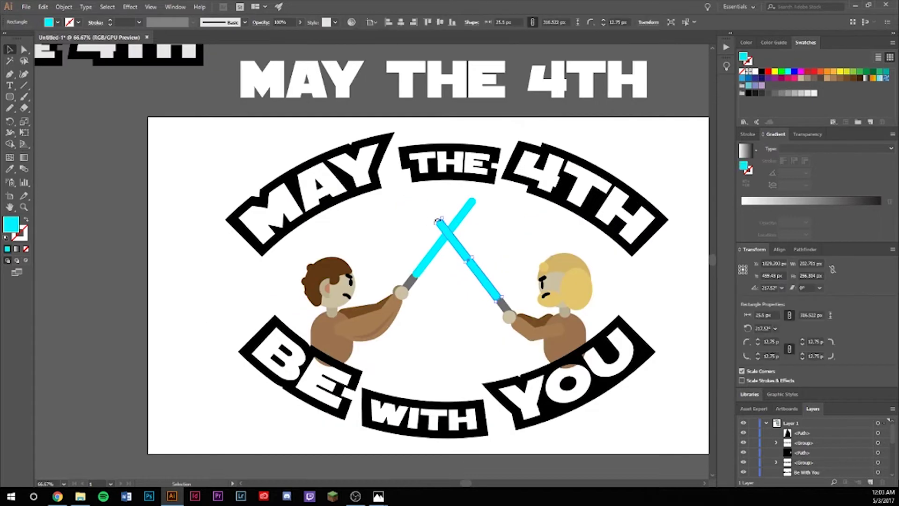
{"action": "scroll", "coordinate": [374, 182], "scroll_direction": "up", "scroll_amount": 5}
{"action": "key", "text": "a"}
{"action": "left_click", "coordinate": [532, 341]}
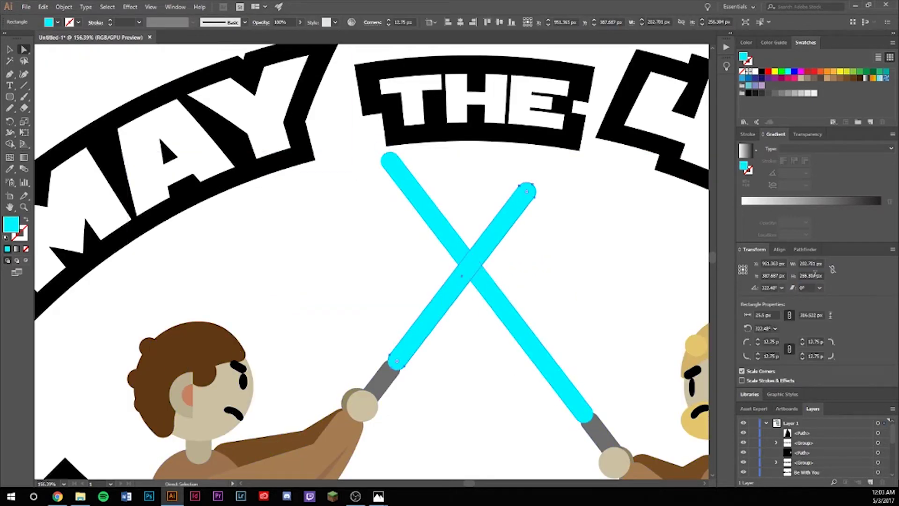
{"action": "left_click", "coordinate": [508, 322]}
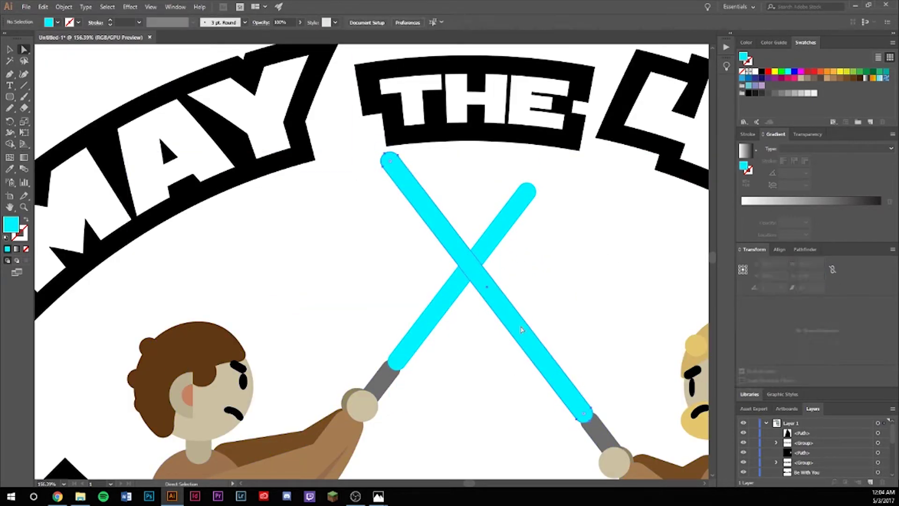
{"action": "scroll", "coordinate": [370, 187], "scroll_direction": "down", "scroll_amount": 5}
- Trace a white backing shape around the BE banner and send it behind the lettering
{"action": "scroll", "coordinate": [328, 234], "scroll_direction": "up", "scroll_amount": 5}
{"action": "key", "text": "p"}
{"action": "left_click", "coordinate": [235, 217]}
{"action": "left_click_drag", "start_coordinate": [307, 276], "coordinate": [372, 317]}
{"action": "left_click", "coordinate": [443, 335]}
{"action": "left_click", "coordinate": [411, 372]}
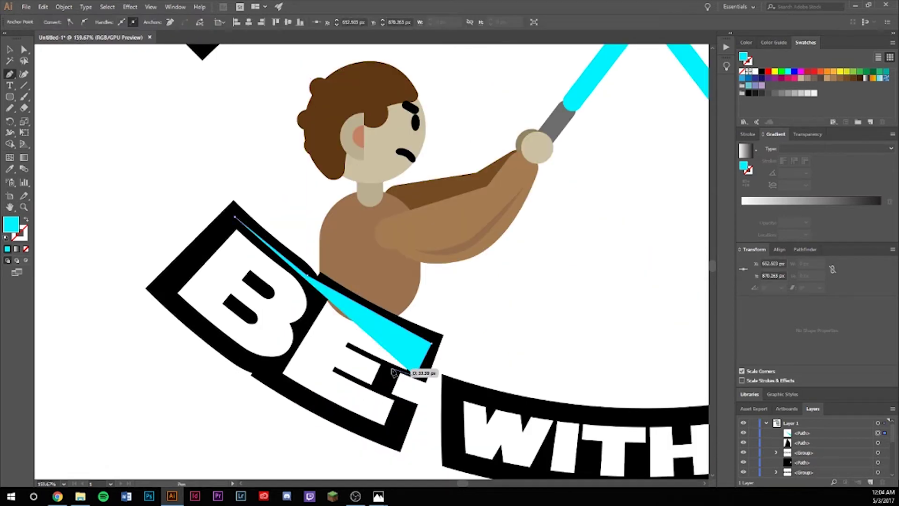
{"action": "left_click", "coordinate": [250, 371]}
{"action": "left_click", "coordinate": [235, 217]}
{"action": "key", "text": "ctrl+shift+bracketleft"}
{"action": "key", "text": "ctrl+shift+a"}
- Trace a white backing outline around the WITH banner
{"action": "left_click_drag", "start_coordinate": [520, 339], "coordinate": [351, 245]}
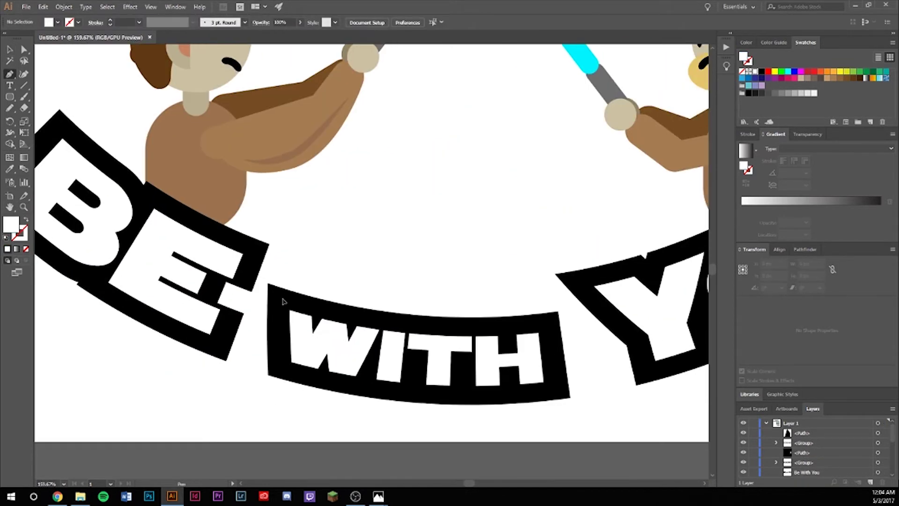
{"action": "key", "text": "p"}
{"action": "left_click", "coordinate": [282, 299]}
{"action": "left_click_drag", "start_coordinate": [548, 322], "coordinate": [561, 323]}
{"action": "left_click", "coordinate": [560, 390]}
{"action": "left_click", "coordinate": [282, 372]}
{"action": "left_click", "coordinate": [285, 302]}
- Trace a white backing shape around YOU and send it behind the lettering
{"action": "left_click_drag", "start_coordinate": [496, 263], "coordinate": [144, 263]}
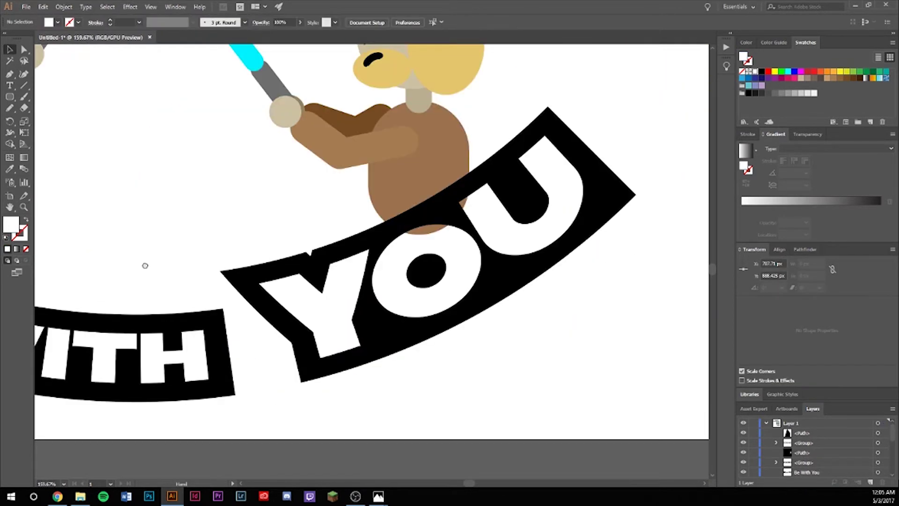
{"action": "left_click", "coordinate": [291, 286]}
{"action": "left_click", "coordinate": [568, 218]}
{"action": "left_click_drag", "start_coordinate": [278, 396], "coordinate": [75, 438]}
{"action": "left_click", "coordinate": [206, 307]}
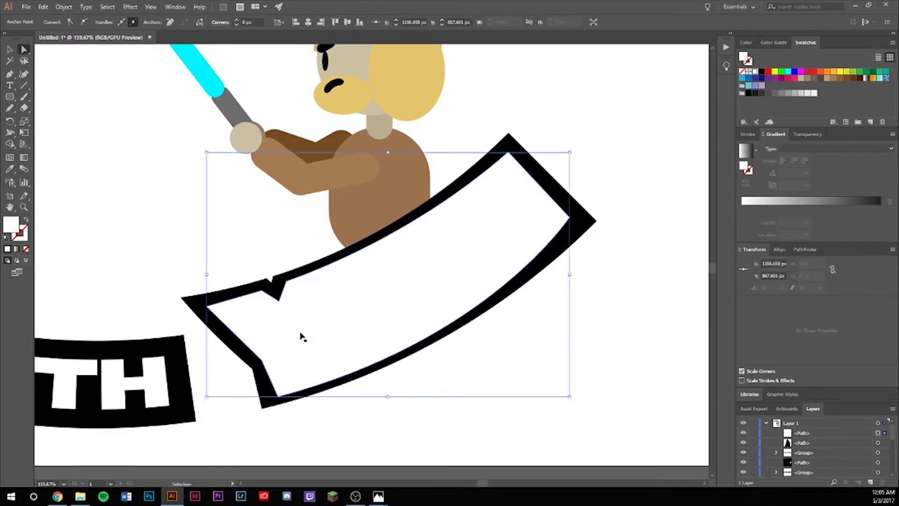
{"action": "key", "text": "ctrl+shift+bracketleft"}
- Move the three white backing shapes into the banner group in the Layers panel
{"action": "key", "text": "a"}
{"action": "key", "text": "ctrl+0"}
{"action": "key", "text": "ctrl+a"}
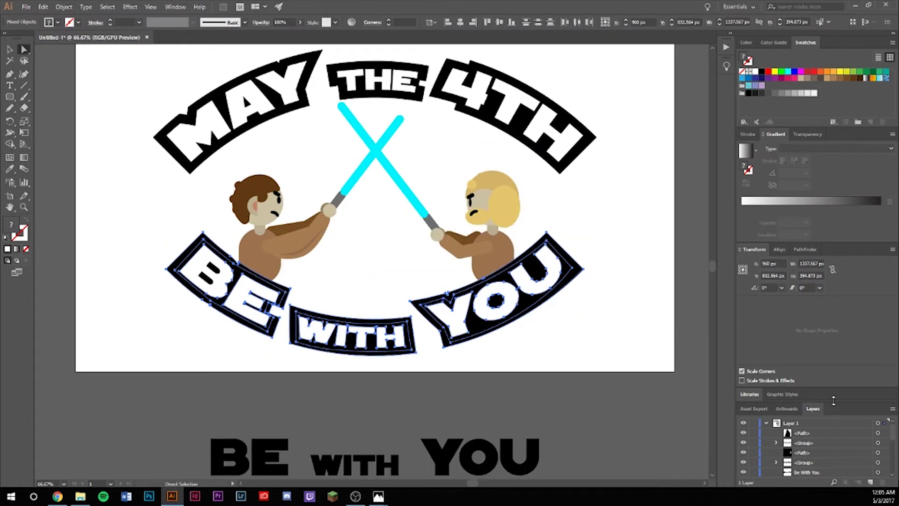
{"action": "left_click", "coordinate": [824, 462]}
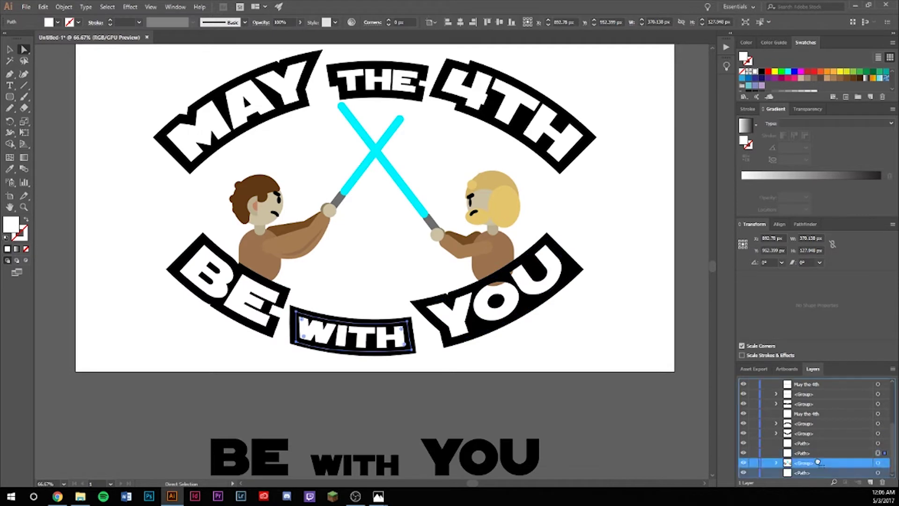
{"action": "left_click", "coordinate": [824, 443], "text": "shift"}
{"action": "left_click_drag", "start_coordinate": [823, 436], "coordinate": [790, 440]}
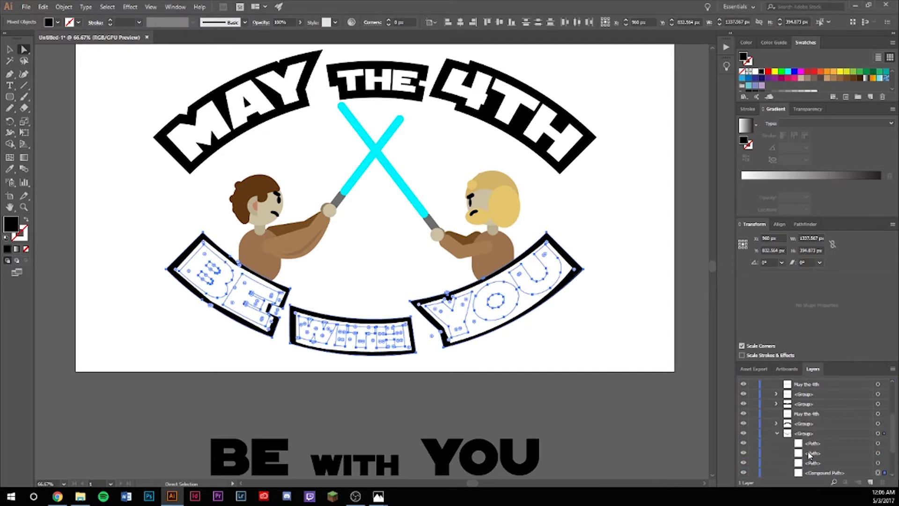
{"action": "left_click", "coordinate": [645, 363]}
- Trace a shape around the MAY banner and fill it white with the Eyedropper
{"action": "scroll", "coordinate": [456, 275], "scroll_direction": "up", "scroll_amount": 3, "text": "alt"}
{"action": "key", "text": "p"}
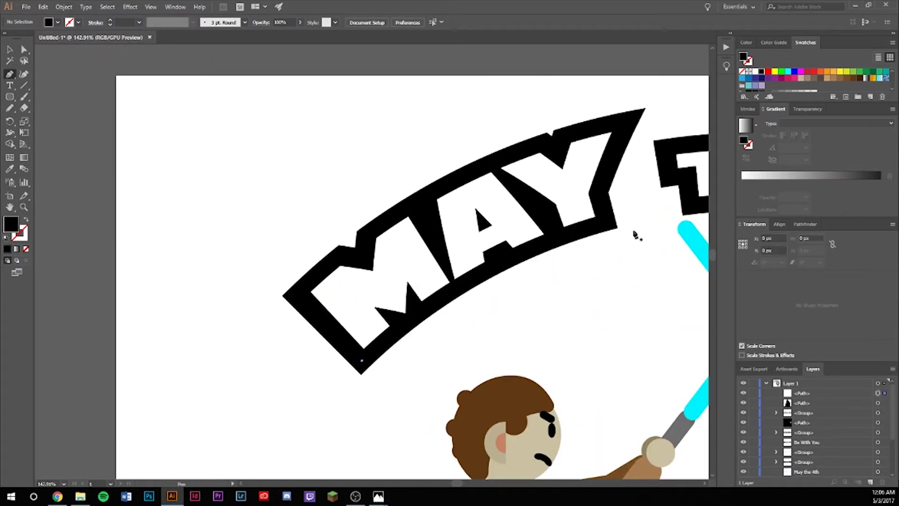
{"action": "left_click_drag", "start_coordinate": [606, 226], "coordinate": [695, 226]}
{"action": "left_click", "coordinate": [540, 139]}
{"action": "left_click", "coordinate": [367, 233]}
{"action": "left_click", "coordinate": [297, 294]}
{"action": "left_click", "coordinate": [361, 360]}
{"action": "key", "text": "i"}
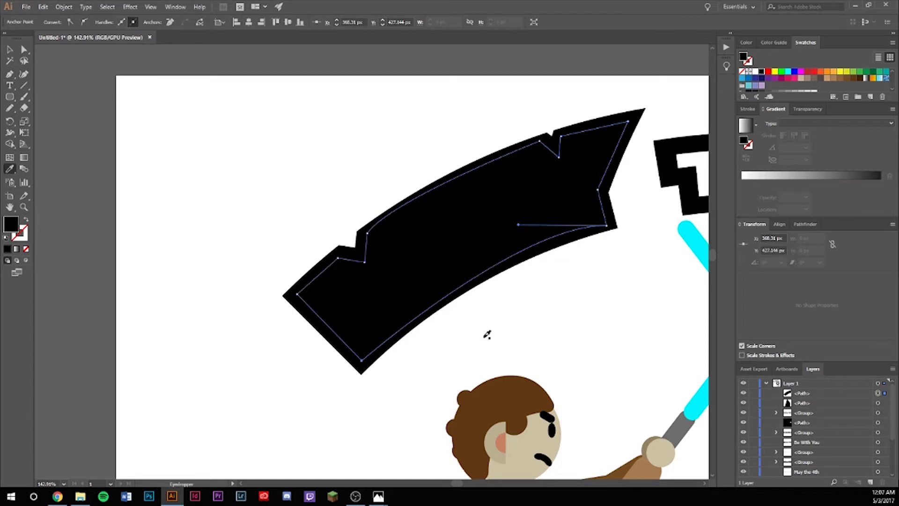
{"action": "left_click", "coordinate": [487, 334]}
- Trace the THE banner outline, start the 4TH one, and send it behind the lettering
{"action": "key", "text": "p"}
{"action": "left_click", "coordinate": [319, 283]}
{"action": "left_click", "coordinate": [510, 283]}
{"action": "left_click", "coordinate": [504, 346]}
{"action": "mouse_move", "coordinate": [347, 340]}
{"action": "left_mouse_down"}
{"action": "mouse_move", "coordinate": [329, 319]}
{"action": "mouse_move", "coordinate": [97, 285]}
{"action": "left_mouse_up"}
{"action": "left_click", "coordinate": [334, 237]}
{"action": "left_click", "coordinate": [379, 251]}
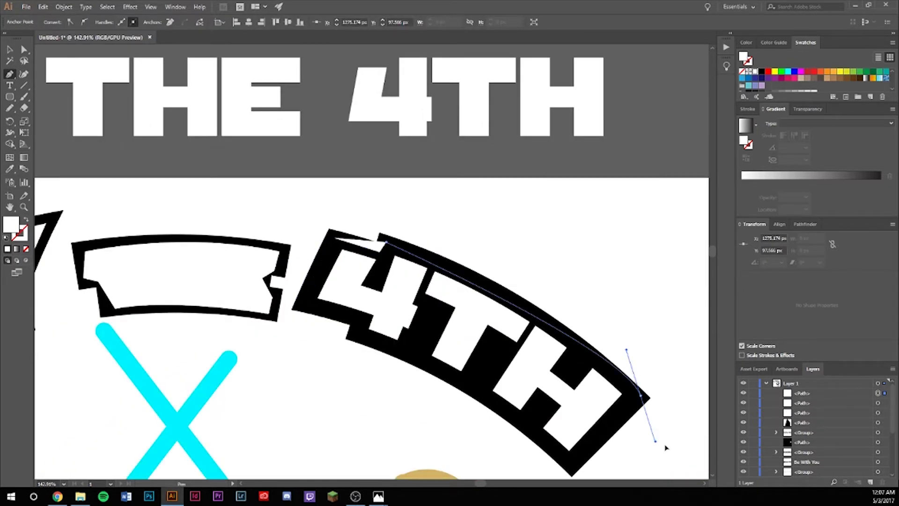
{"action": "key", "text": "ctrl+shift+bracketleft"}
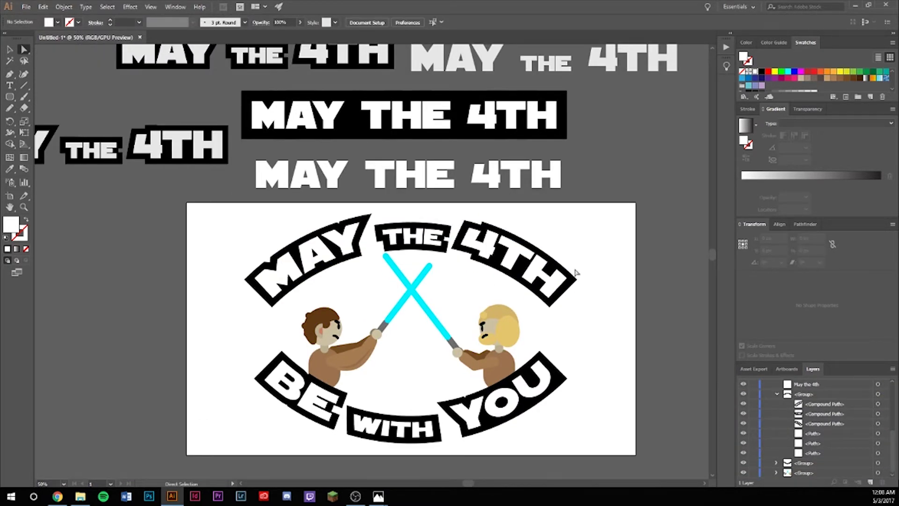
- Draw a light cyan diamond spark and rotate a copy into an eight-point star
{"action": "scroll", "coordinate": [407, 281], "scroll_direction": "up", "scroll_amount": 5}
{"action": "key", "text": "l"}
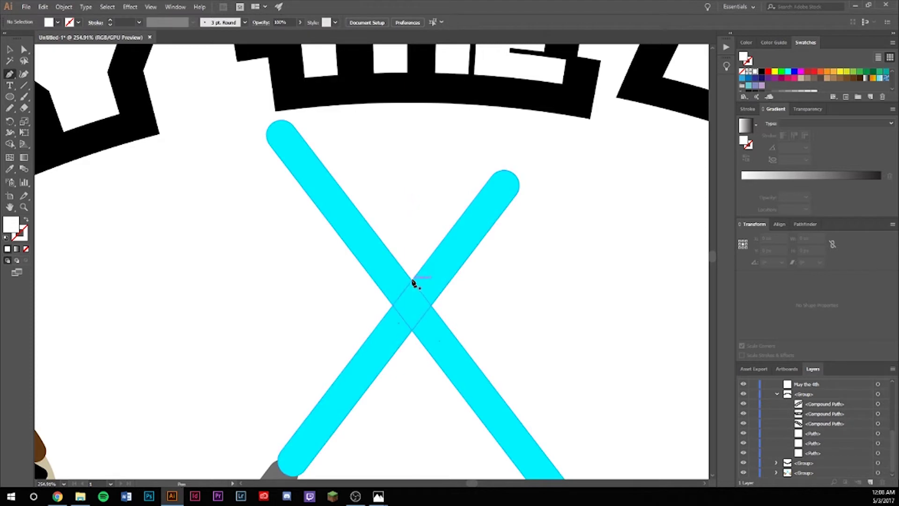
{"action": "left_click_drag", "start_coordinate": [412, 204], "coordinate": [415, 281]}
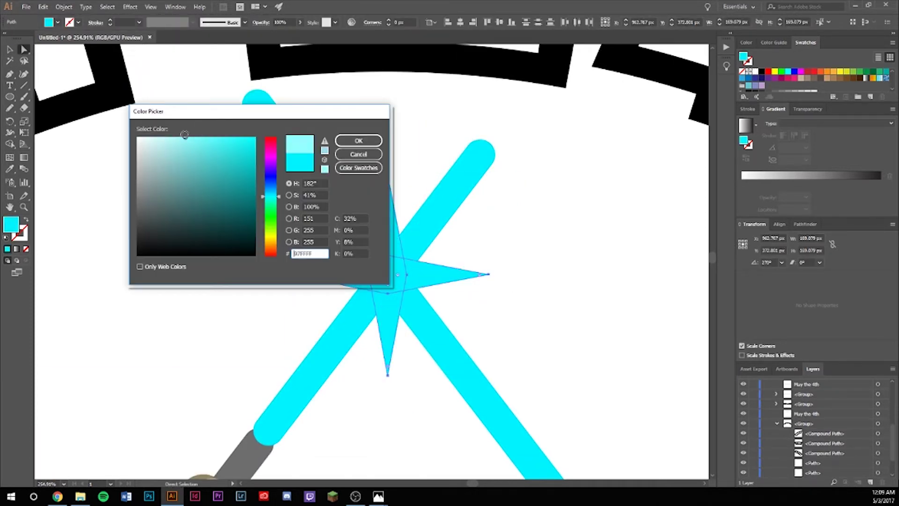
{"action": "key", "text": "Return"}
{"action": "mouse_move", "coordinate": [497, 281]}
{"action": "left_mouse_down"}
{"action": "mouse_move", "coordinate": [481, 221]}
{"action": "mouse_move", "coordinate": [445, 357]}
{"action": "left_mouse_up"}
{"action": "left_click", "coordinate": [434, 248]}
- Move the star group behind the front saber in the Layers panel
{"action": "key", "text": "v"}
{"action": "left_click", "coordinate": [433, 318]}
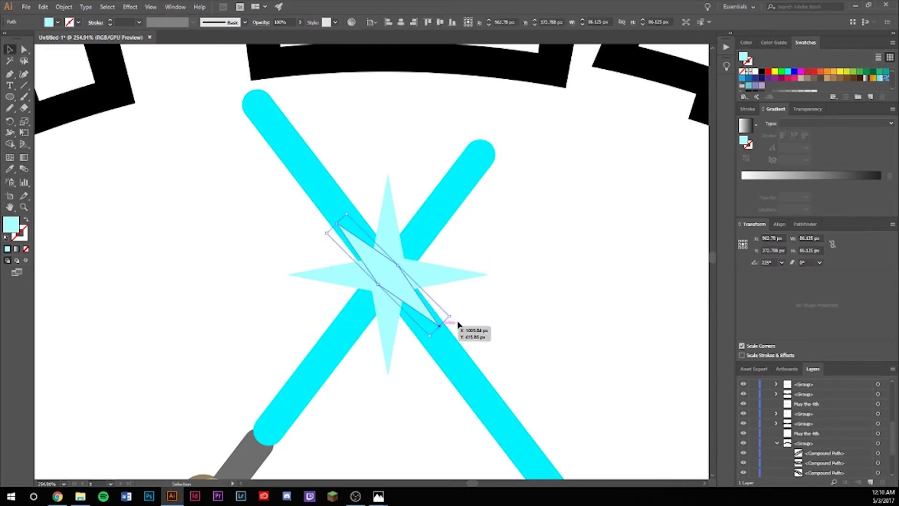
{"action": "left_click", "coordinate": [830, 406]}
{"action": "scroll", "coordinate": [823, 421], "scroll_direction": "down", "scroll_amount": 2}
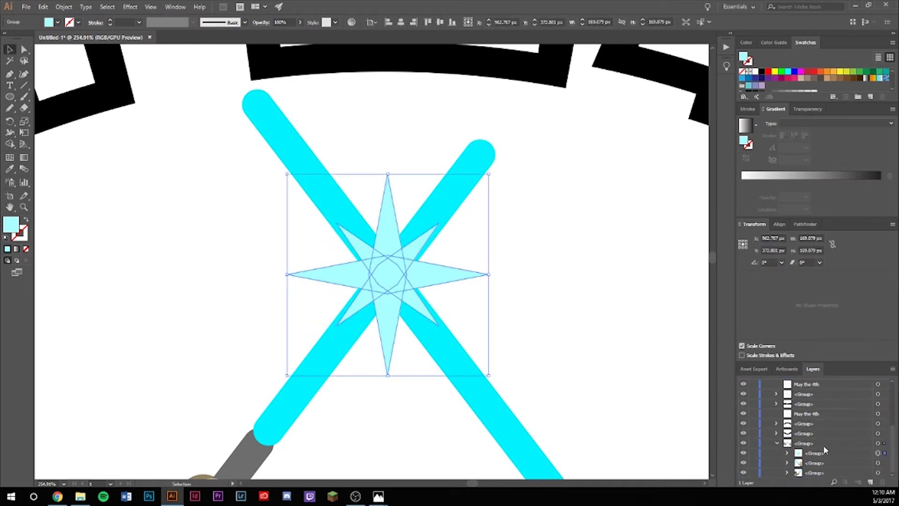
{"action": "left_click_drag", "start_coordinate": [823, 445], "coordinate": [823, 412]}
{"action": "scroll", "coordinate": [304, 238], "scroll_direction": "up", "scroll_amount": 2}
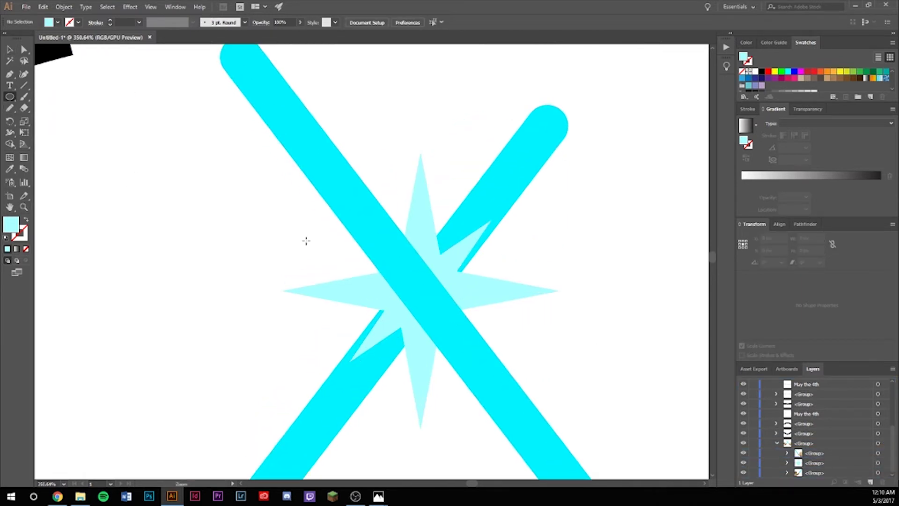
- Draw a lightning-bolt spark and place rotated copies around the burst
{"action": "key", "text": "p"}
{"action": "left_click", "coordinate": [273, 212]}
{"action": "mouse_move", "coordinate": [300, 232]}
{"action": "left_mouse_down"}
{"action": "mouse_move", "coordinate": [300, 248]}
{"action": "mouse_move", "coordinate": [402, 173]}
{"action": "left_mouse_up"}
{"action": "key", "text": "v"}
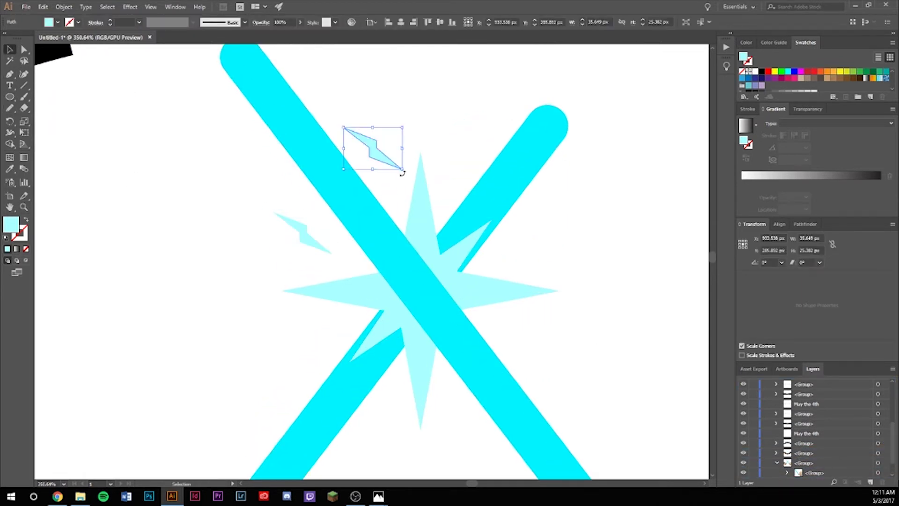
{"action": "mouse_move", "coordinate": [535, 322]}
{"action": "left_mouse_down"}
{"action": "mouse_move", "coordinate": [522, 236]}
{"action": "mouse_move", "coordinate": [502, 261]}
{"action": "mouse_move", "coordinate": [291, 368]}
{"action": "mouse_move", "coordinate": [332, 336]}
{"action": "left_mouse_up"}
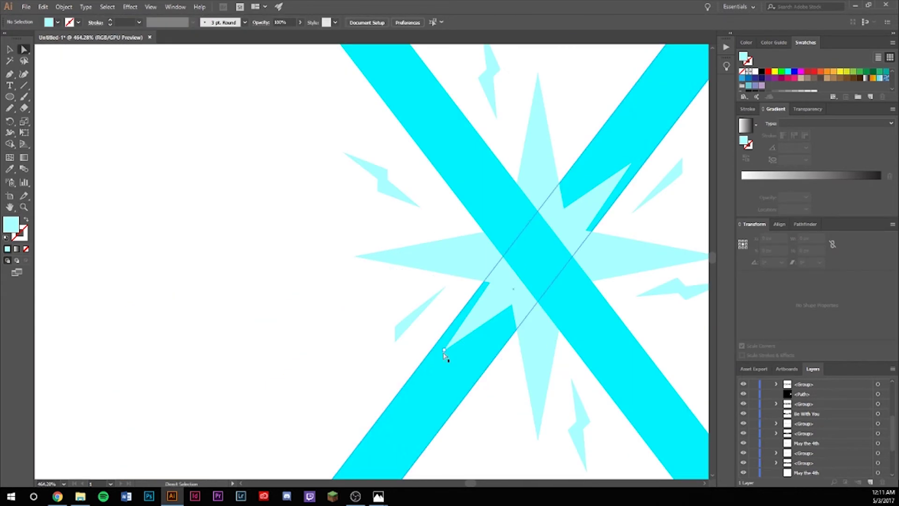
{"action": "key", "text": "z"}
{"action": "left_click", "coordinate": [410, 303], "text": "alt"}
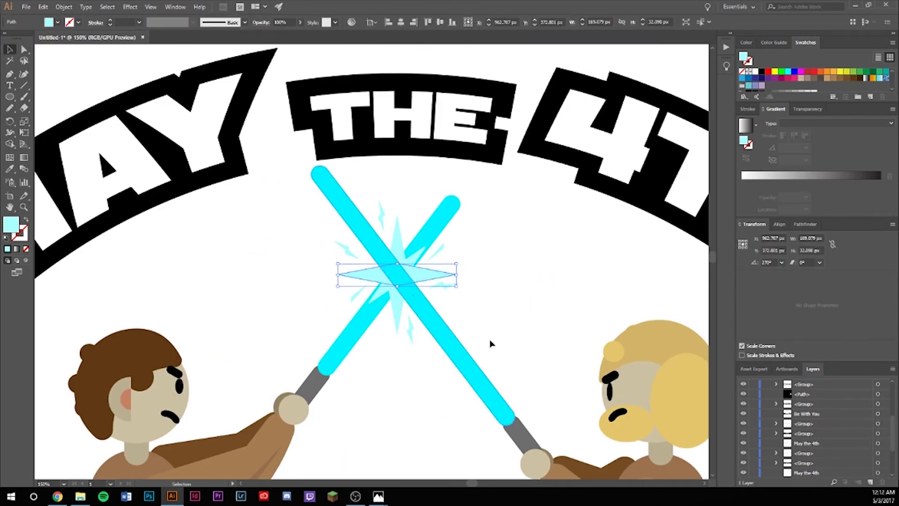
{"action": "key", "text": "ctrl+0"}
- Cover the artboard with an orange-filled rectangle and send it to the back
{"action": "key", "text": "v"}
{"action": "left_click_drag", "start_coordinate": [684, 440], "coordinate": [86, 103]}
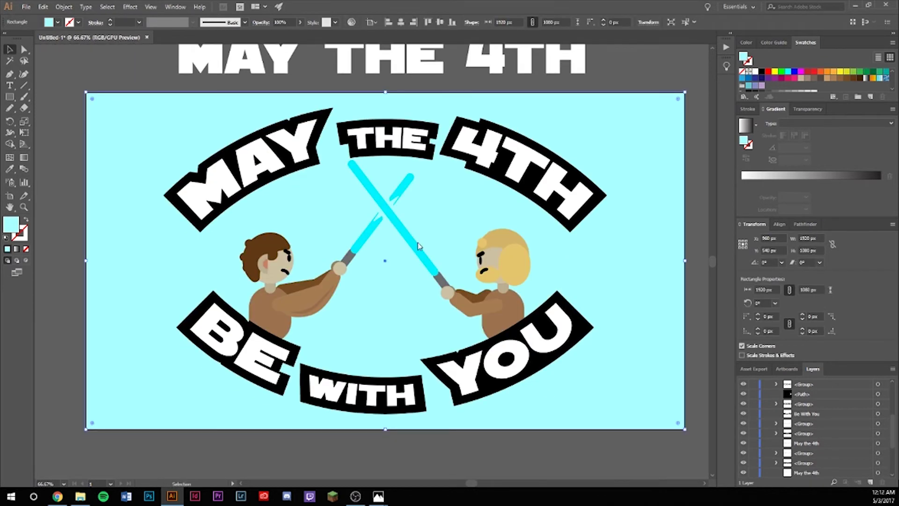
{"action": "double_click", "coordinate": [11, 224]}
{"action": "left_click", "coordinate": [221, 154]}
{"action": "left_click", "coordinate": [361, 140]}
{"action": "key", "text": "ctrl+shift+bracketleft"}
{"action": "key", "text": "p"}
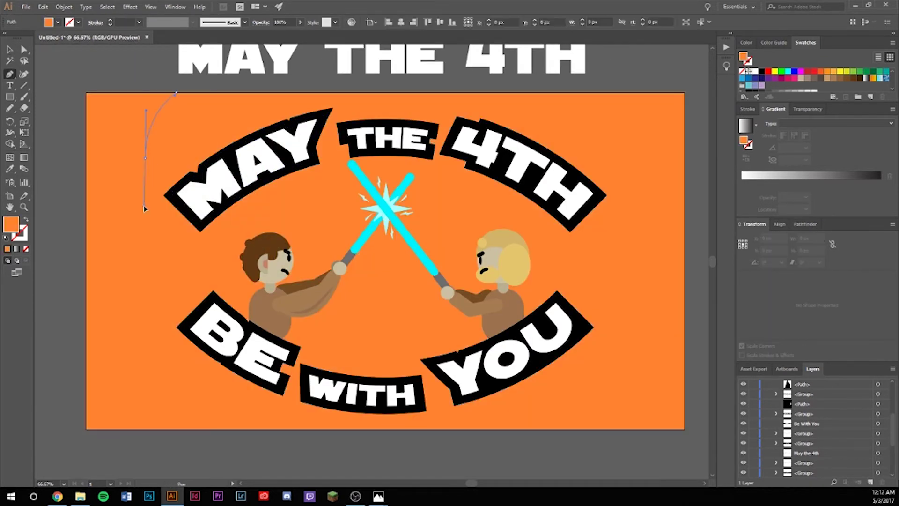
- Draw a dark brown left-edge shape, copy it to the right side, and recolour both
{"action": "left_click", "coordinate": [141, 435]}
{"action": "left_click", "coordinate": [146, 110]}
{"action": "double_click", "coordinate": [10, 225]}
{"action": "left_click", "coordinate": [360, 140]}
{"action": "left_click_drag", "start_coordinate": [110, 352], "coordinate": [604, 352]}
{"action": "scroll", "coordinate": [374, 253], "scroll_direction": "left", "scroll_amount": 2}
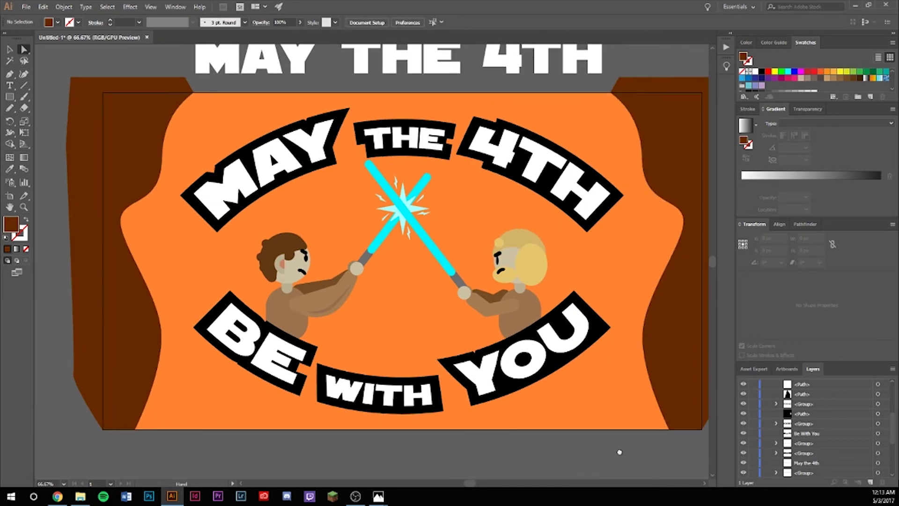
{"action": "double_click", "coordinate": [10, 225]}
{"action": "left_click", "coordinate": [360, 139]}
- Draw a curved dark shape along the top, placed behind the MAY lettering
{"action": "key", "text": "p"}
{"action": "left_click", "coordinate": [201, 89]}
{"action": "left_click_drag", "start_coordinate": [435, 81], "coordinate": [449, 99]}
{"action": "left_click_drag", "start_coordinate": [349, 178], "coordinate": [323, 183]}
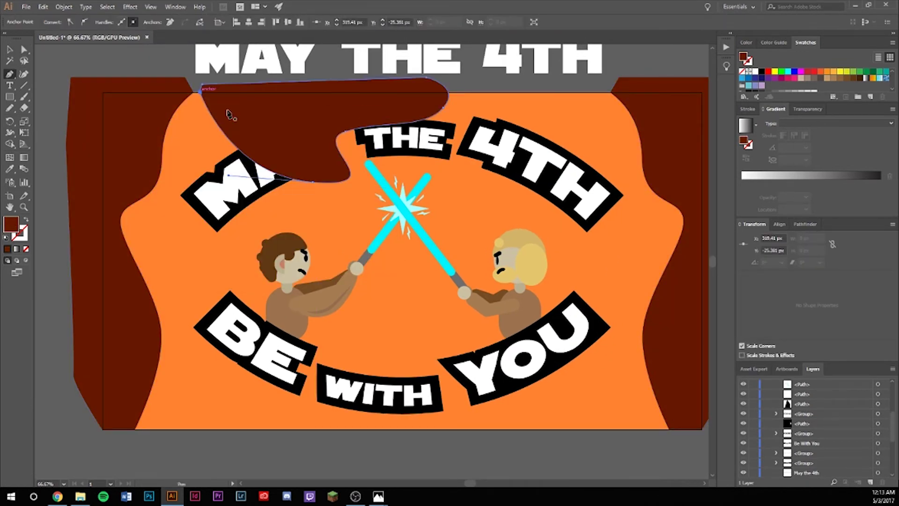
{"action": "key", "text": "ctrl+["}
{"action": "key", "text": "a"}
{"action": "left_click", "coordinate": [587, 91]}
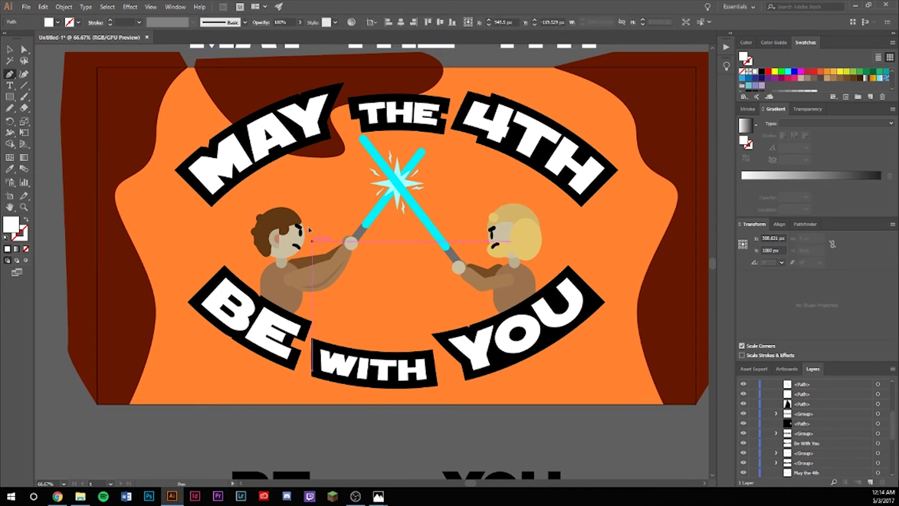
- Draw a large curved background shape filled orange-brown
{"action": "left_click", "coordinate": [183, 402]}
{"action": "left_click", "coordinate": [190, 149]}
{"action": "left_click_drag", "start_coordinate": [323, 178], "coordinate": [440, 110]}
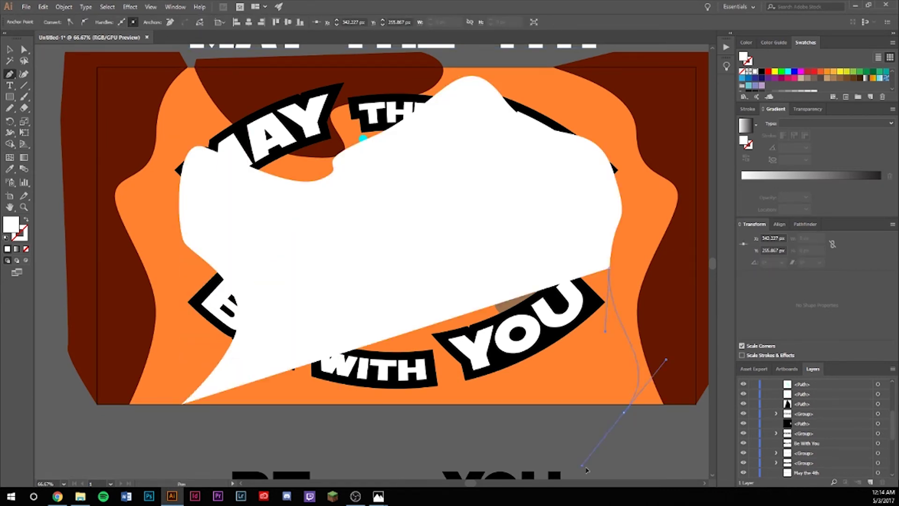
{"action": "double_click", "coordinate": [11, 224]}
{"action": "left_click_drag", "start_coordinate": [271, 187], "coordinate": [273, 242]}
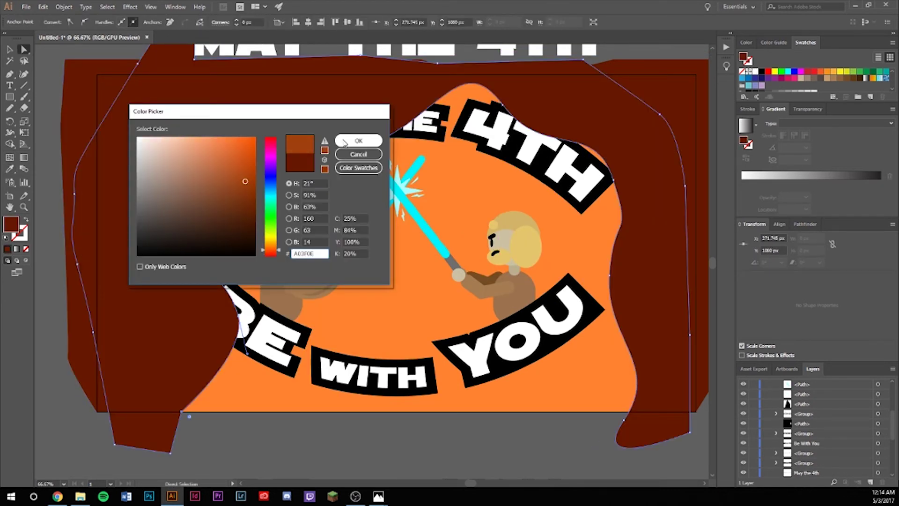
{"action": "left_click", "coordinate": [358, 140]}
{"action": "left_click", "coordinate": [354, 444]}
{"action": "left_click", "coordinate": [286, 417]}
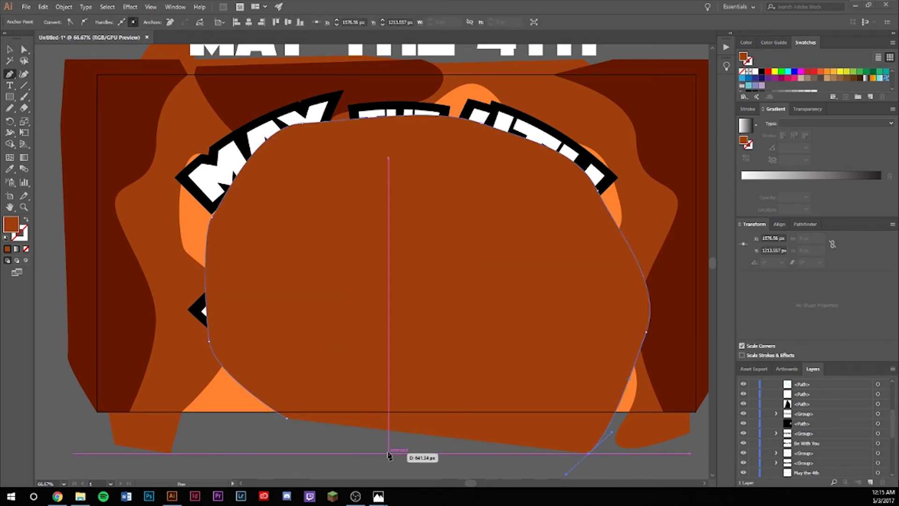
- Refill the large shape orange and send it behind the text and characters
{"action": "key", "text": "v"}
{"action": "double_click", "coordinate": [11, 224]}
{"action": "left_click", "coordinate": [358, 141]}
{"action": "key", "text": "ctrl+bracketleft"}
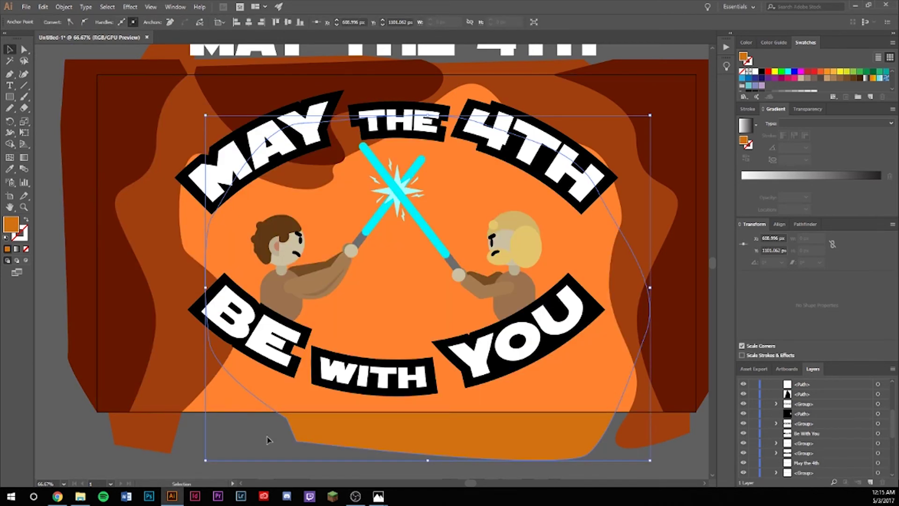
{"action": "key", "text": "ctrl+bracketleft"}
{"action": "key", "text": "ctrl+bracketleft"}
{"action": "key", "text": "ctrl+bracketleft"}
- Add an orange shape below the lettering and send it behind the lettering
{"action": "left_click", "coordinate": [589, 455]}
{"action": "key", "text": "p"}
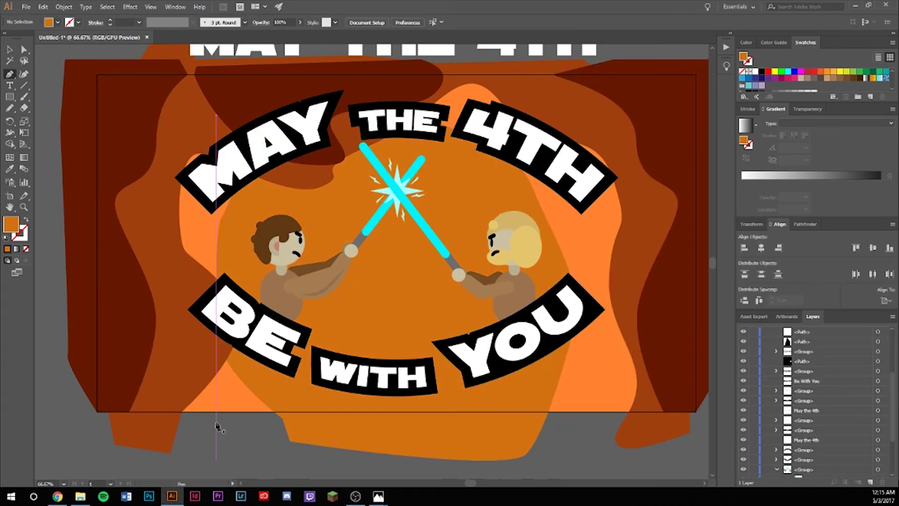
{"action": "left_click", "coordinate": [375, 444]}
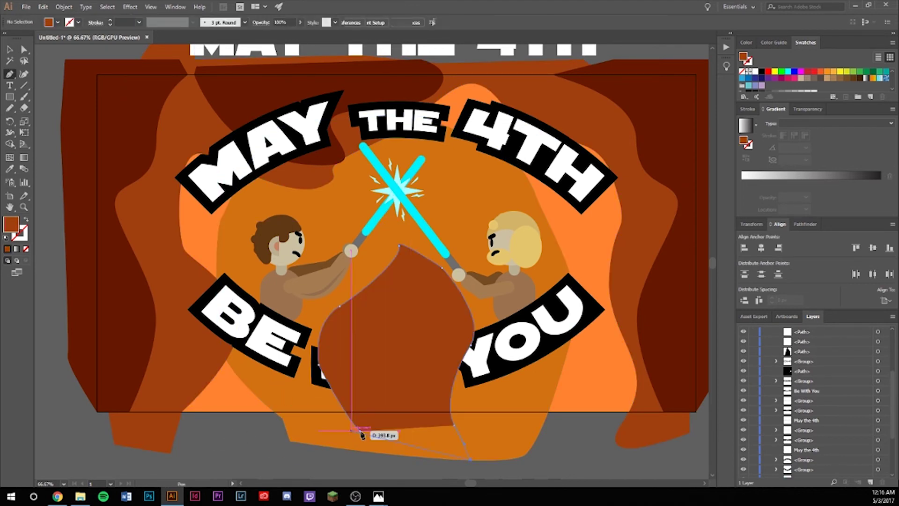
{"action": "double_click", "coordinate": [11, 224]}
{"action": "left_click", "coordinate": [361, 140]}
{"action": "key", "text": "a"}
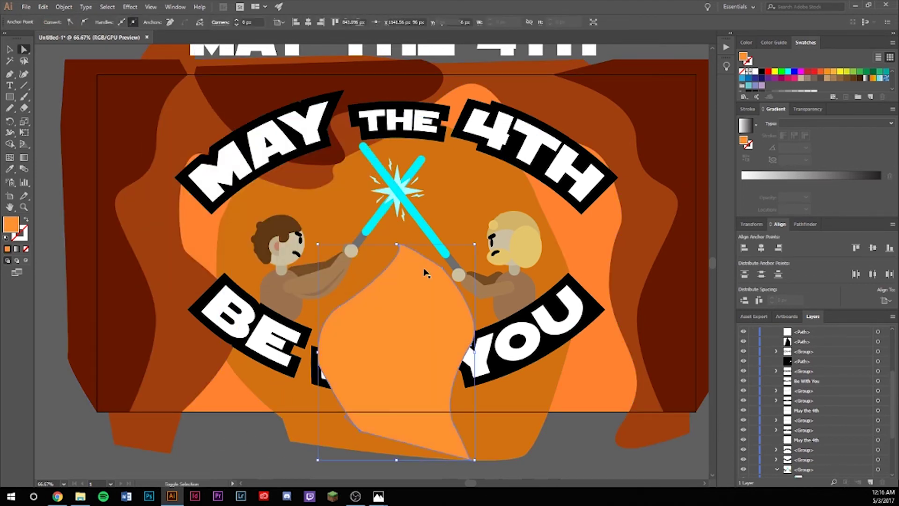
{"action": "key", "text": "ctrl+bracketleft"}
{"action": "key", "text": "ctrl+bracketleft"}
- Draw flame-like shapes beside the right duelist and above the left duelist
{"action": "key", "text": "p"}
{"action": "left_click", "coordinate": [450, 158]}
{"action": "left_click", "coordinate": [439, 194]}
{"action": "left_click", "coordinate": [466, 214]}
{"action": "left_click", "coordinate": [511, 193]}
{"action": "left_click", "coordinate": [451, 158]}
{"action": "left_click", "coordinate": [276, 196]}
{"action": "left_click", "coordinate": [294, 177]}
{"action": "left_click", "coordinate": [326, 178]}
{"action": "left_click", "coordinate": [354, 196]}
{"action": "left_click", "coordinate": [321, 232]}
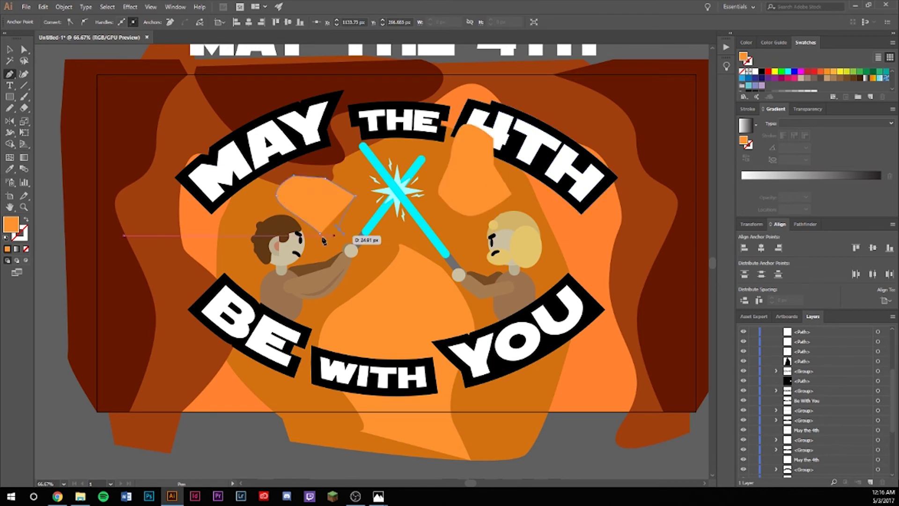
{"action": "left_click", "coordinate": [276, 196]}
- Send the orange shapes behind the 4TH lettering and adjust the right and left shapes
{"action": "key", "text": "a"}
{"action": "left_click", "coordinate": [463, 186]}
{"action": "key", "text": "ctrl+bracketleft"}
{"action": "key", "text": "ctrl+shift+a"}
{"action": "key", "text": "p"}
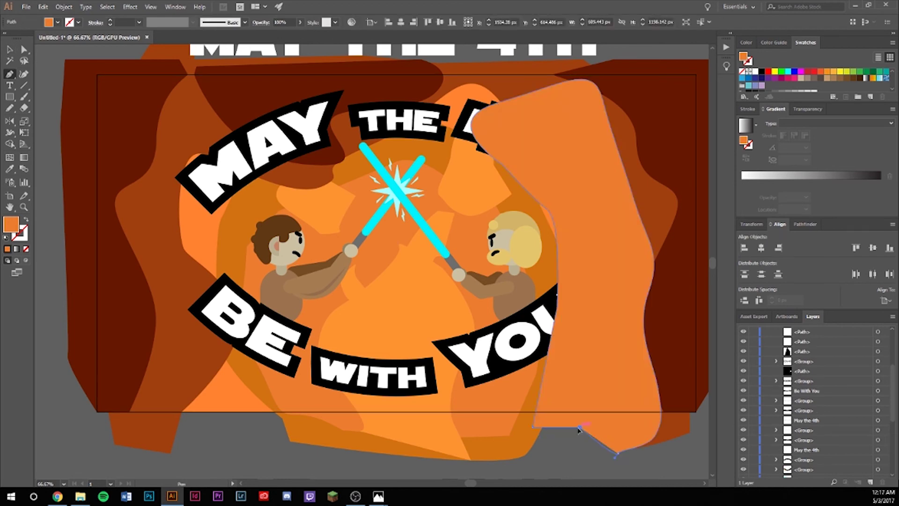
{"action": "left_click_drag", "start_coordinate": [547, 212], "coordinate": [540, 224]}
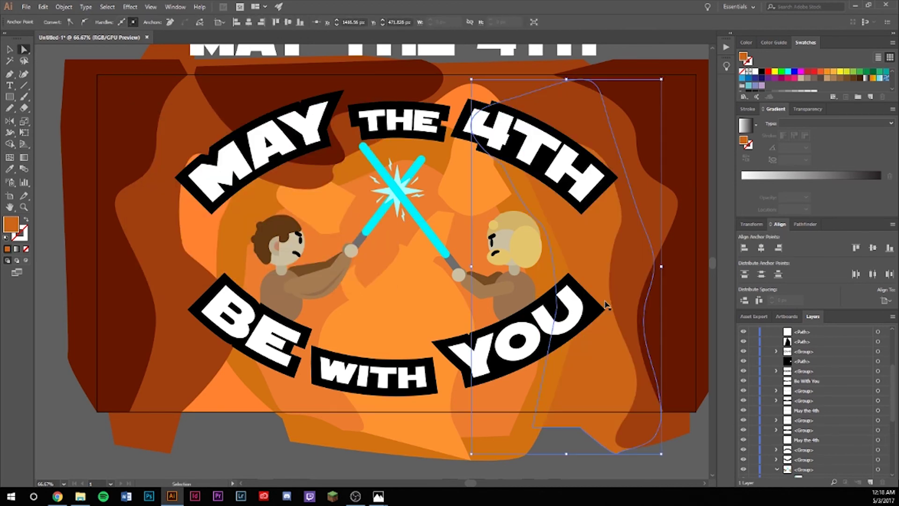
{"action": "left_click_drag", "start_coordinate": [215, 397], "coordinate": [188, 407]}
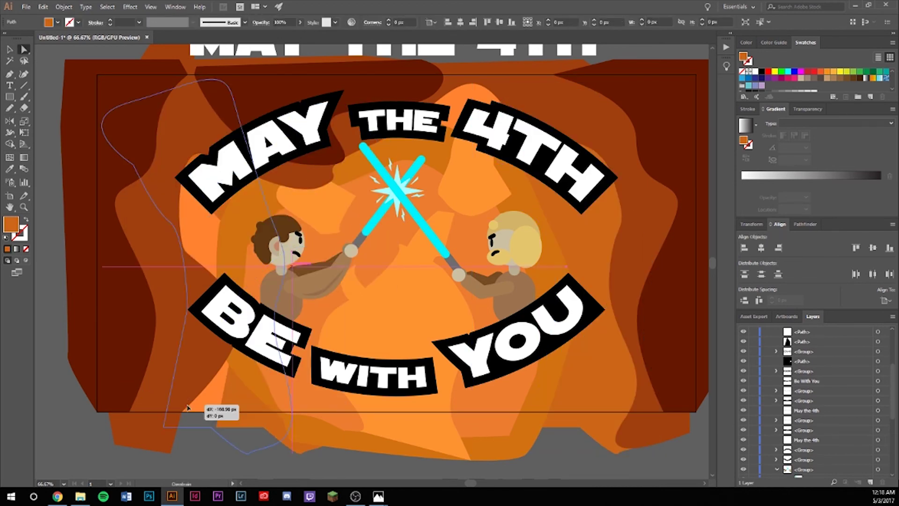